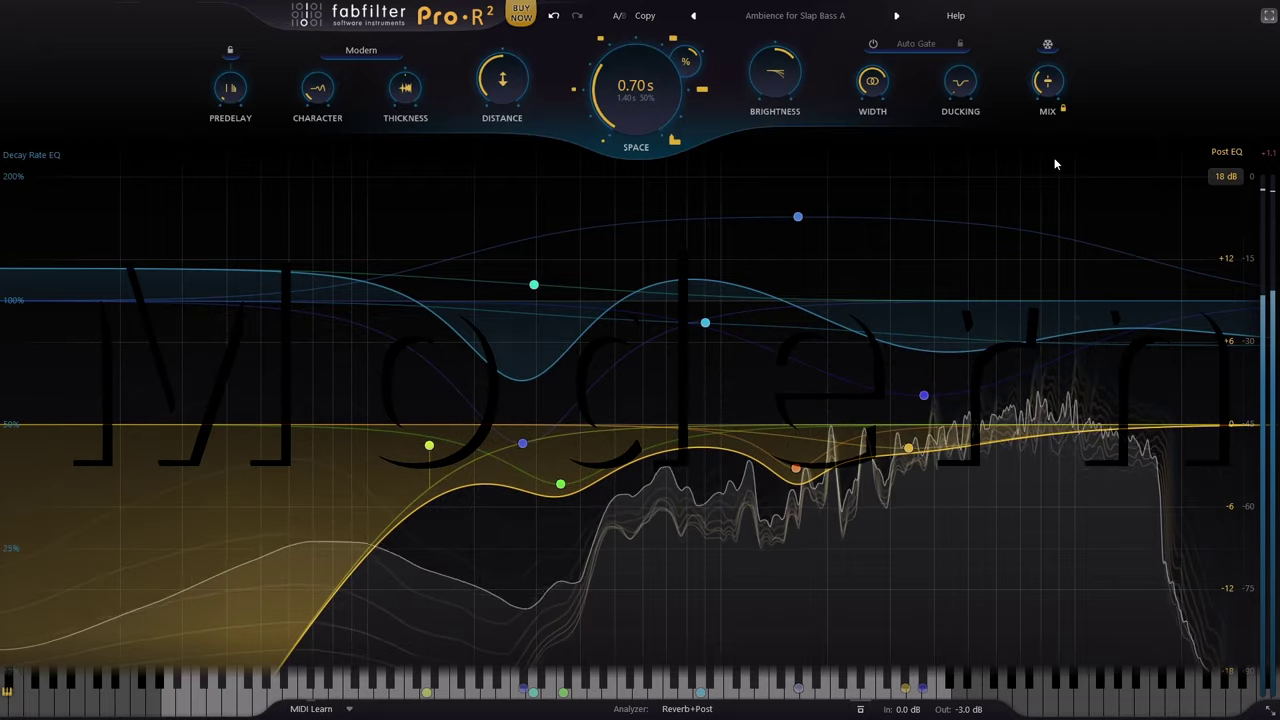
Switch the reverb character from Modern to Vintage, then to Plate
{"action": "left_click", "coordinate": [362, 51]}
{"action": "left_click", "coordinate": [358, 84]}
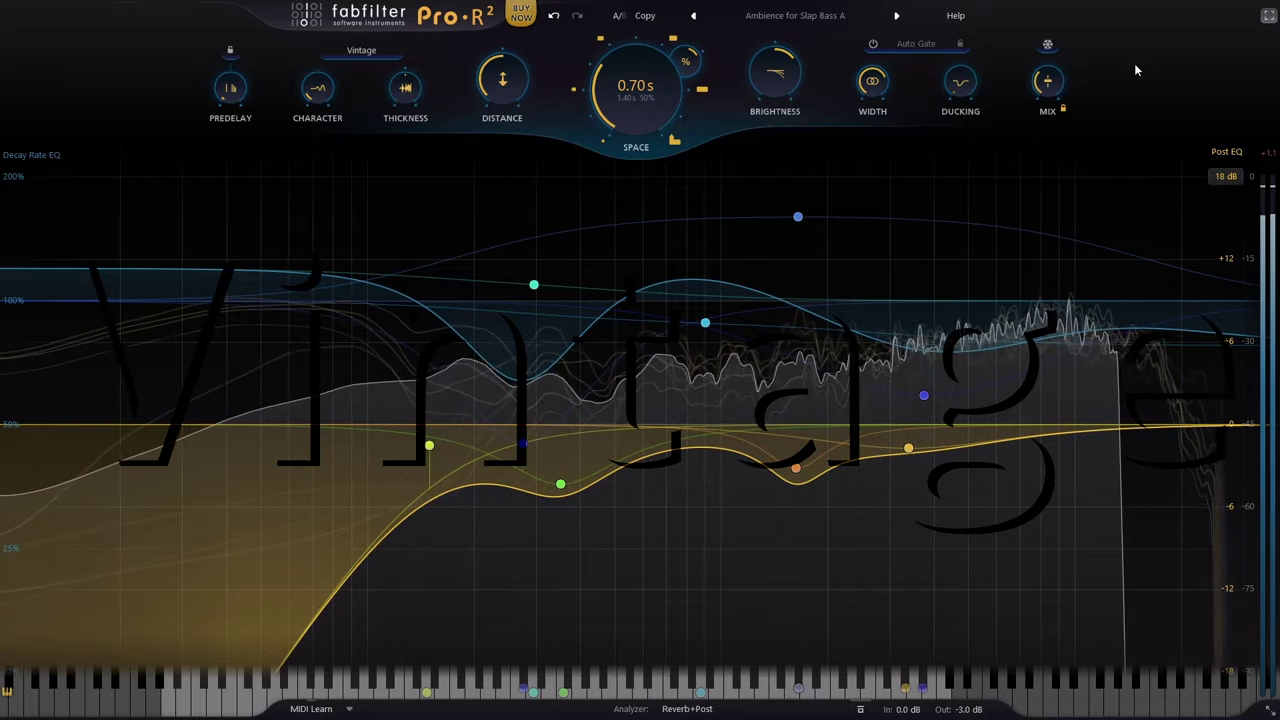
{"action": "left_click", "coordinate": [350, 53]}
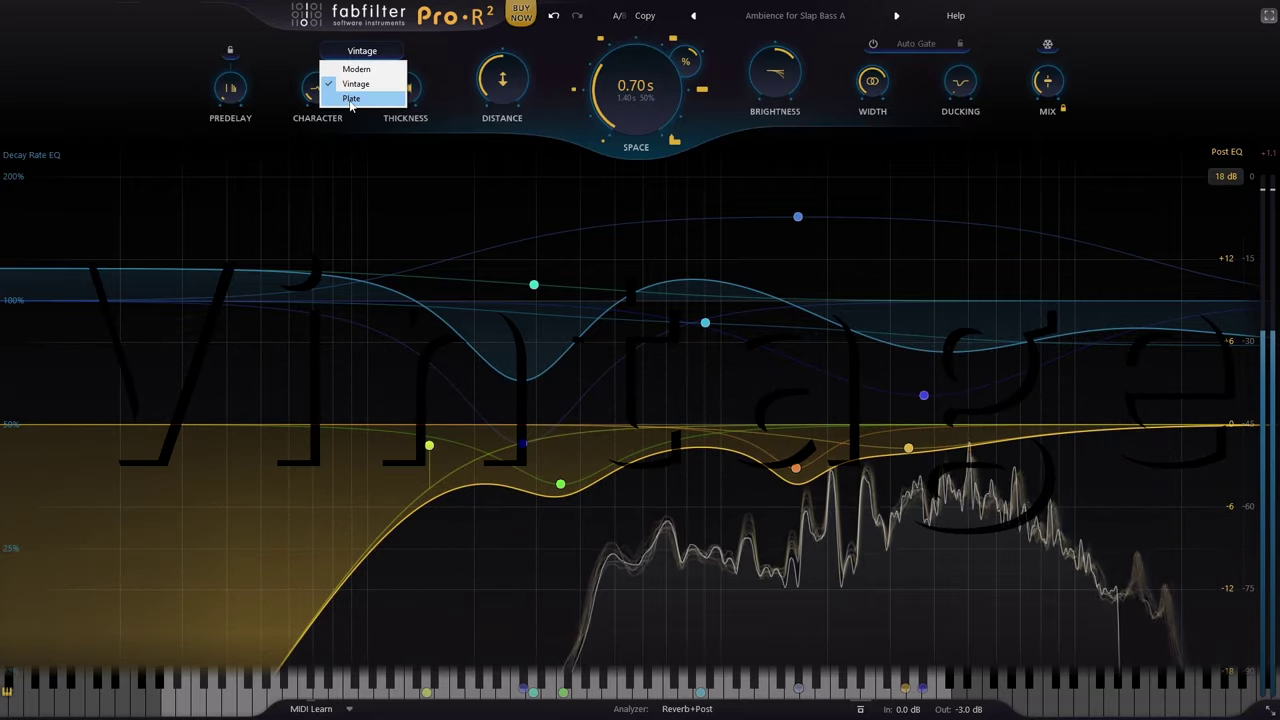
{"action": "left_click", "coordinate": [360, 94]}
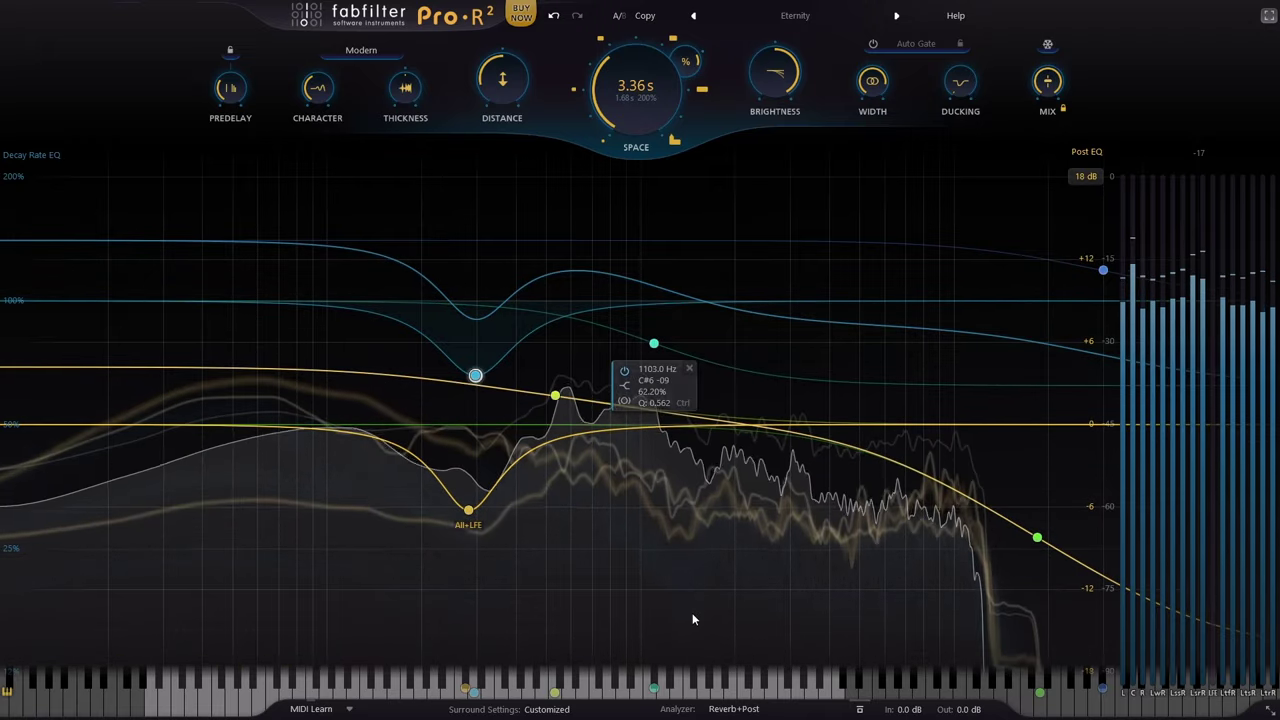
Raise LFE; tilt predelay, thickness, brightness, mix front and distance, ducking rear
{"action": "left_click", "coordinate": [547, 712]}
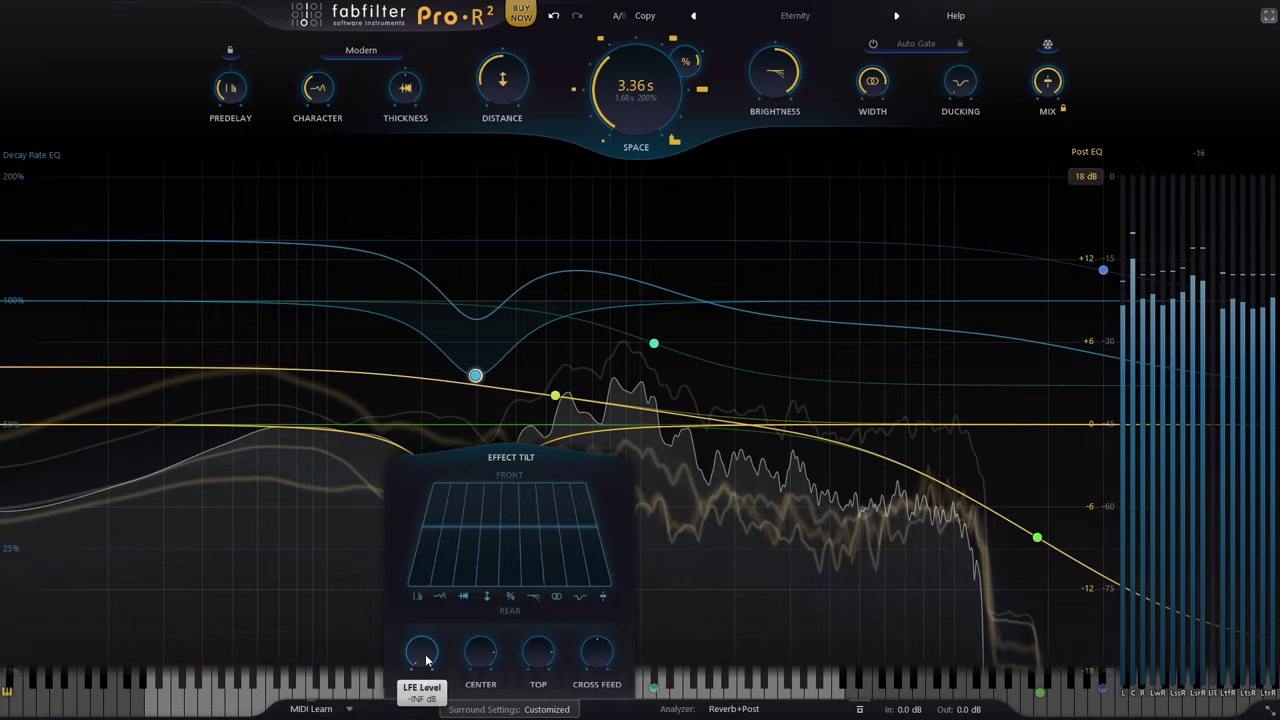
{"action": "left_click_drag", "start_coordinate": [422, 665], "coordinate": [404, 453]}
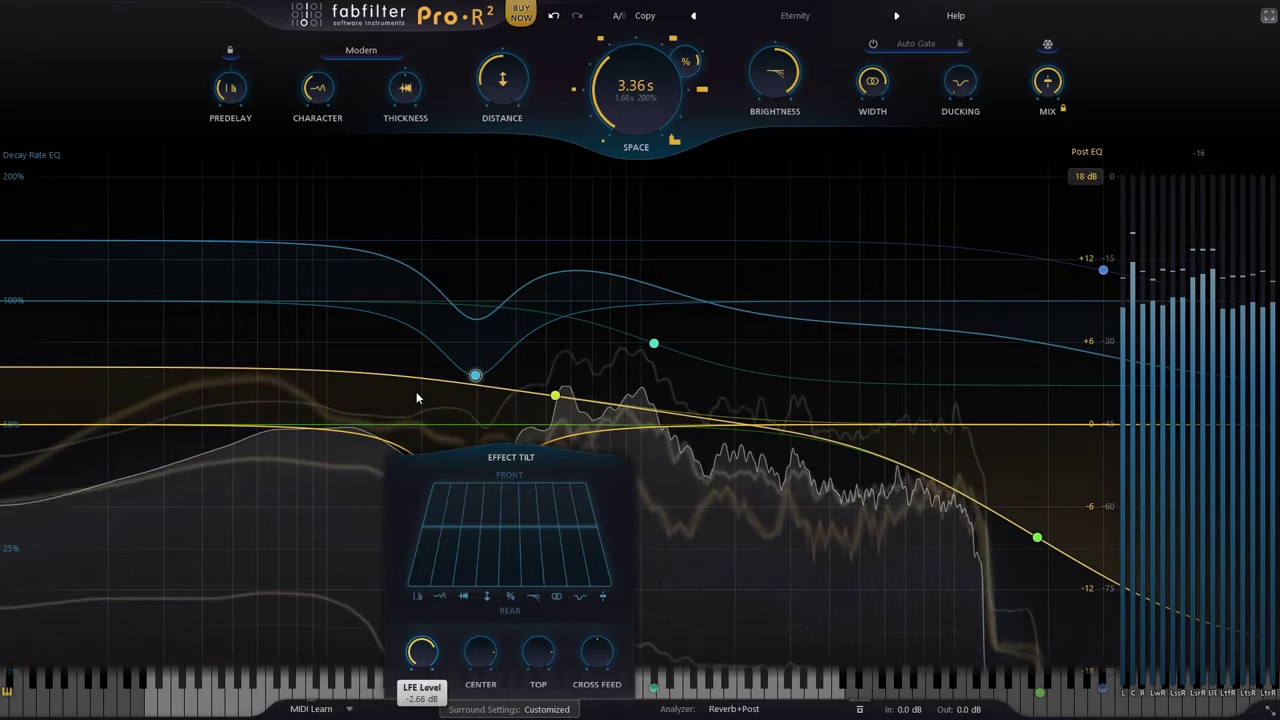
{"action": "left_click", "coordinate": [433, 517]}
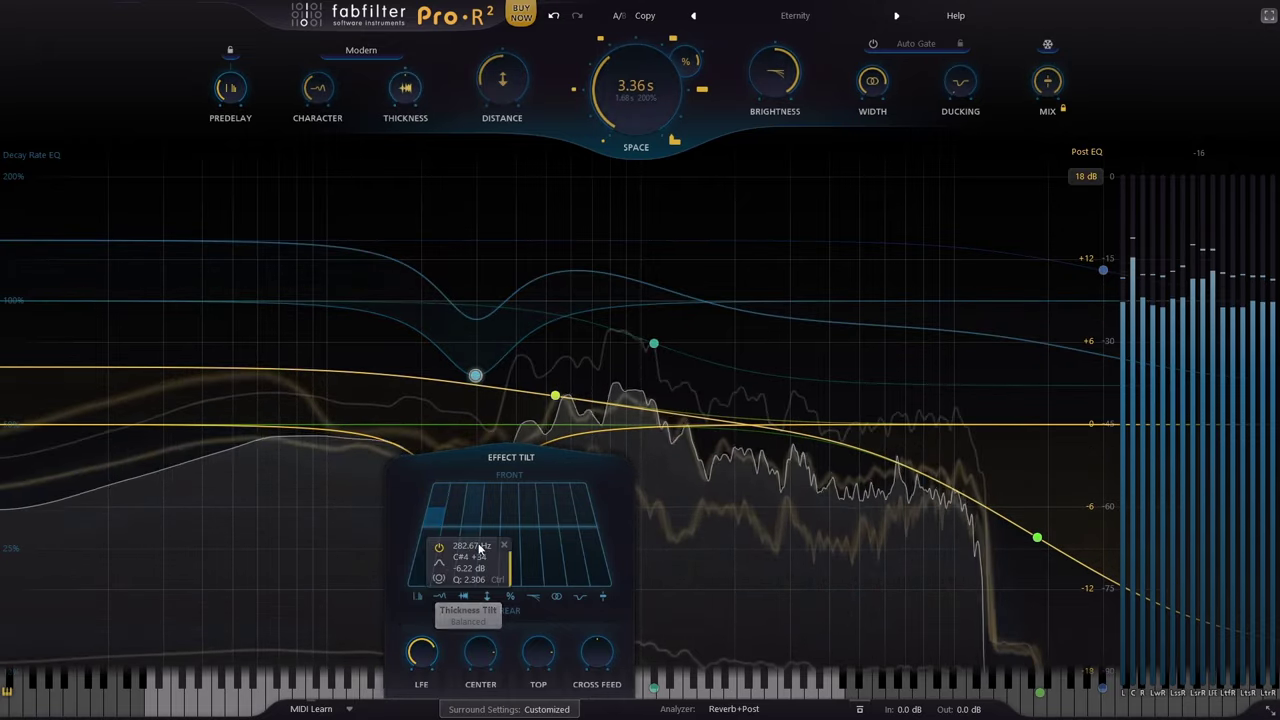
{"action": "left_click", "coordinate": [473, 518]}
{"action": "left_click", "coordinate": [494, 548]}
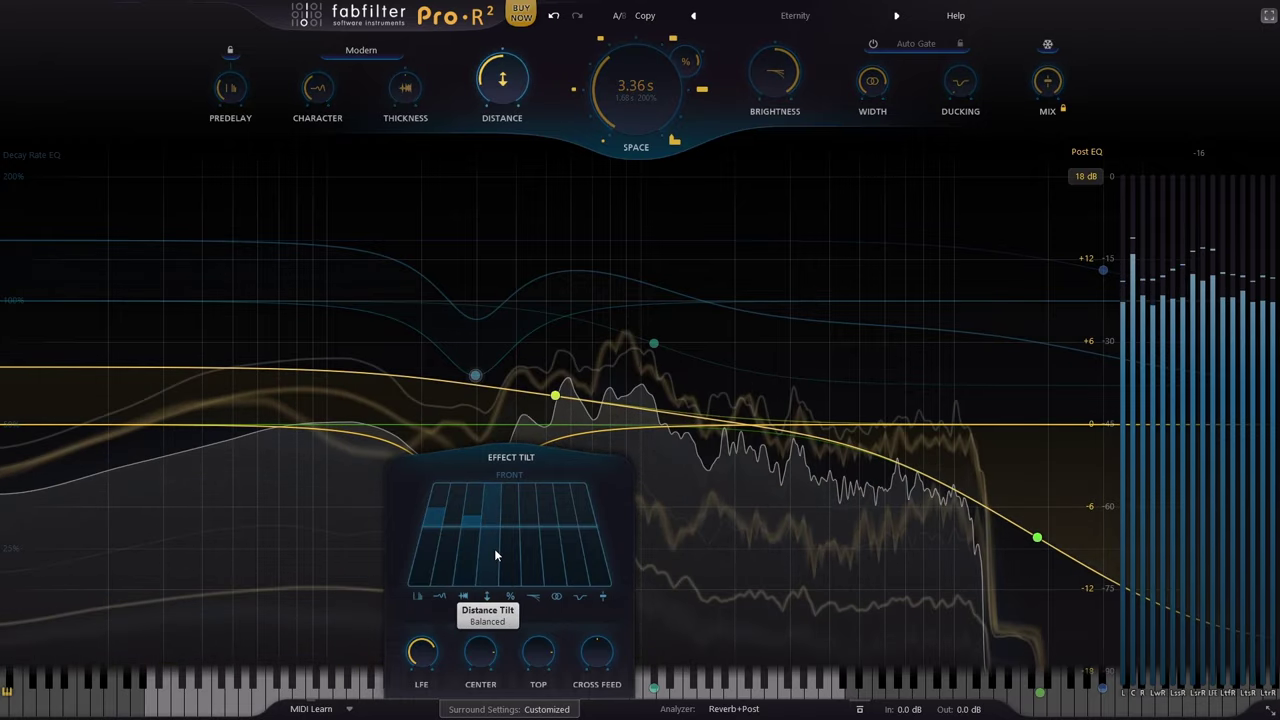
{"action": "left_click", "coordinate": [534, 524]}
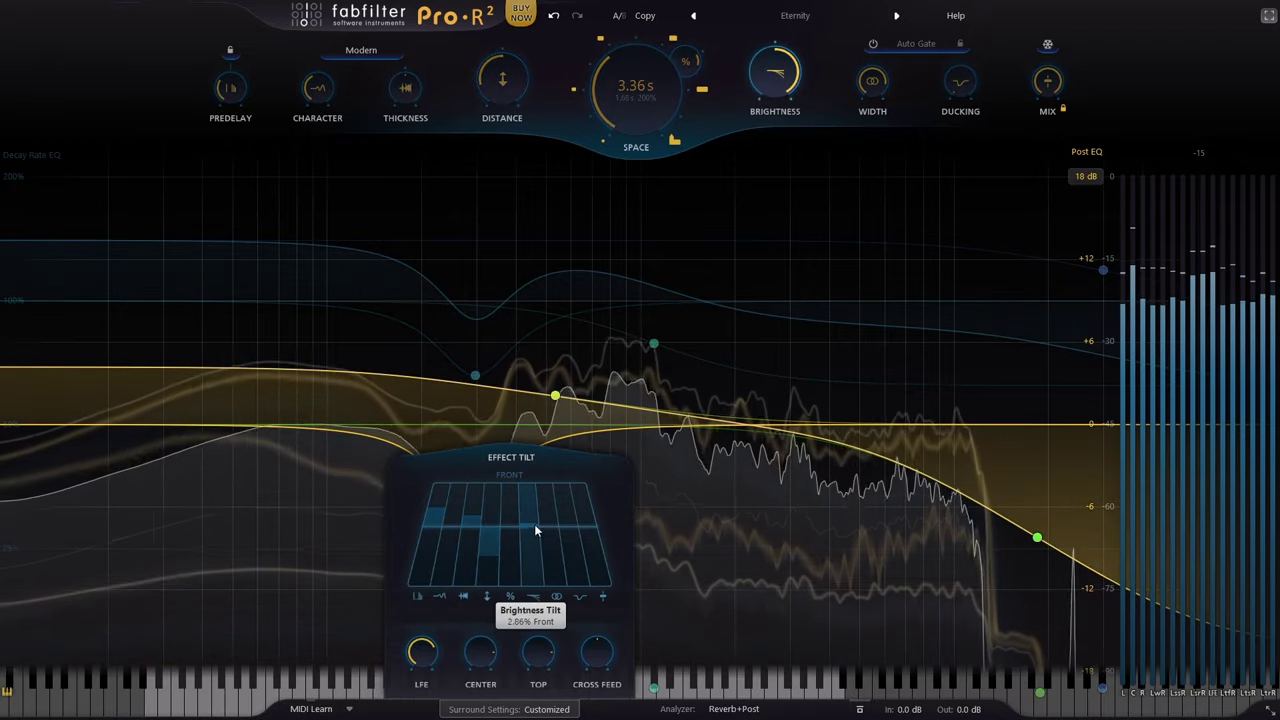
{"action": "left_click", "coordinate": [576, 552]}
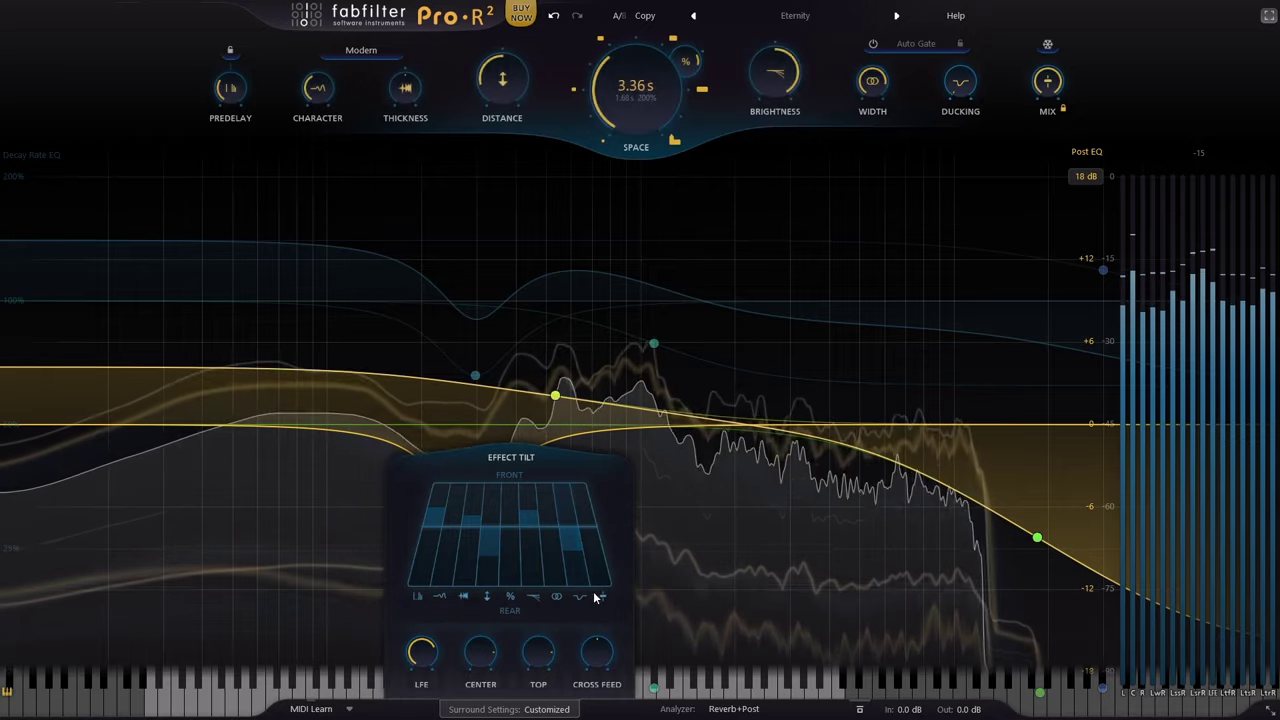
{"action": "left_click", "coordinate": [593, 520]}
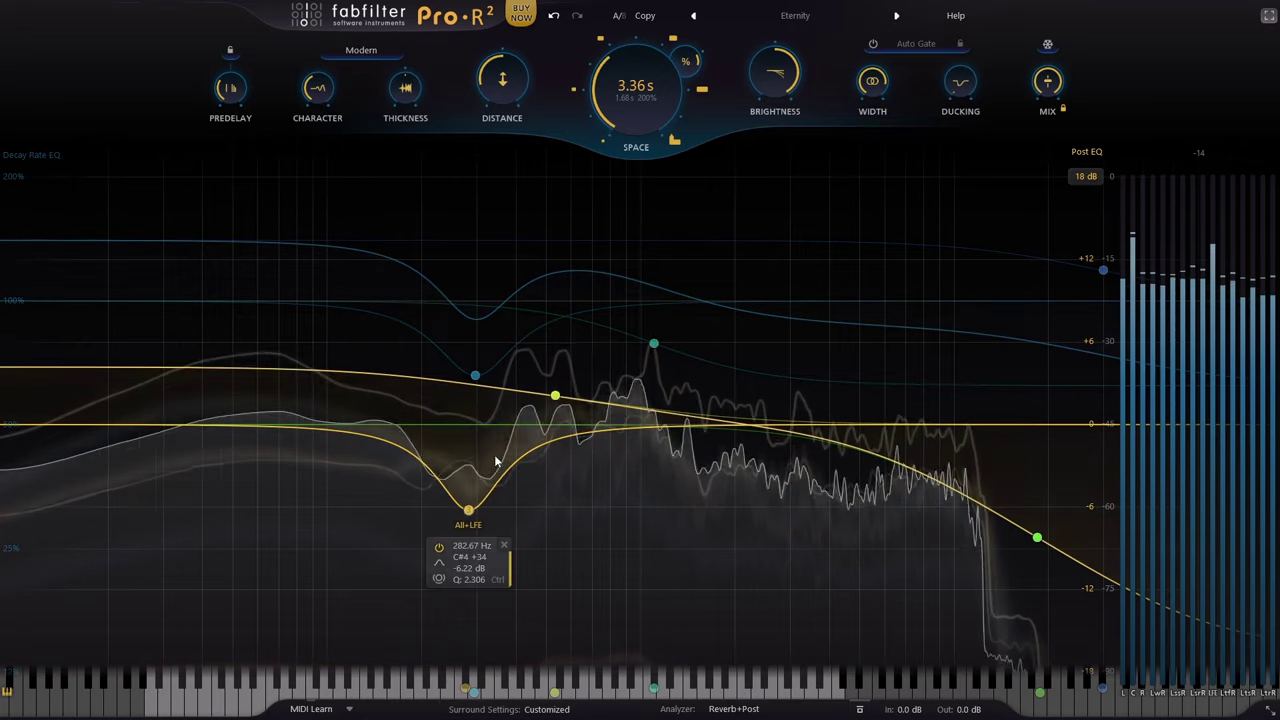
Route the 297 Hz decay band to All Top Speakers
{"action": "left_click_drag", "start_coordinate": [466, 509], "coordinate": [471, 371]}
{"action": "left_click", "coordinate": [448, 436]}
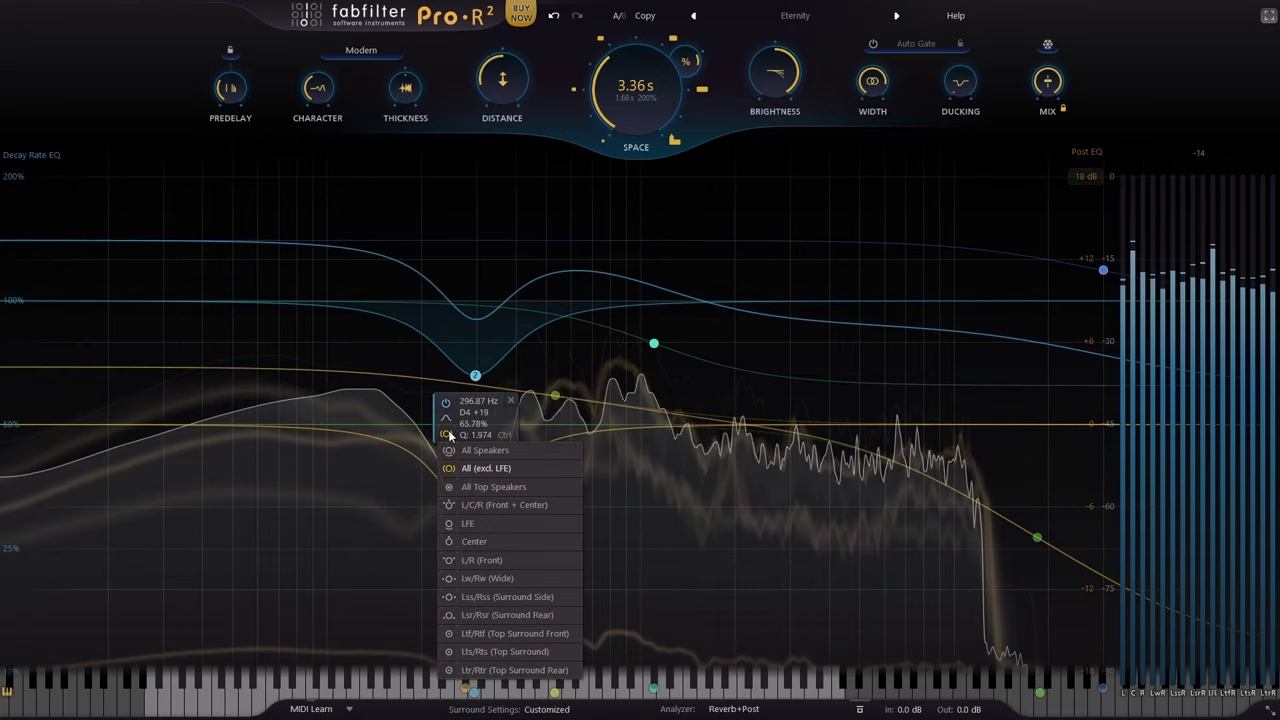
{"action": "left_click", "coordinate": [493, 486]}
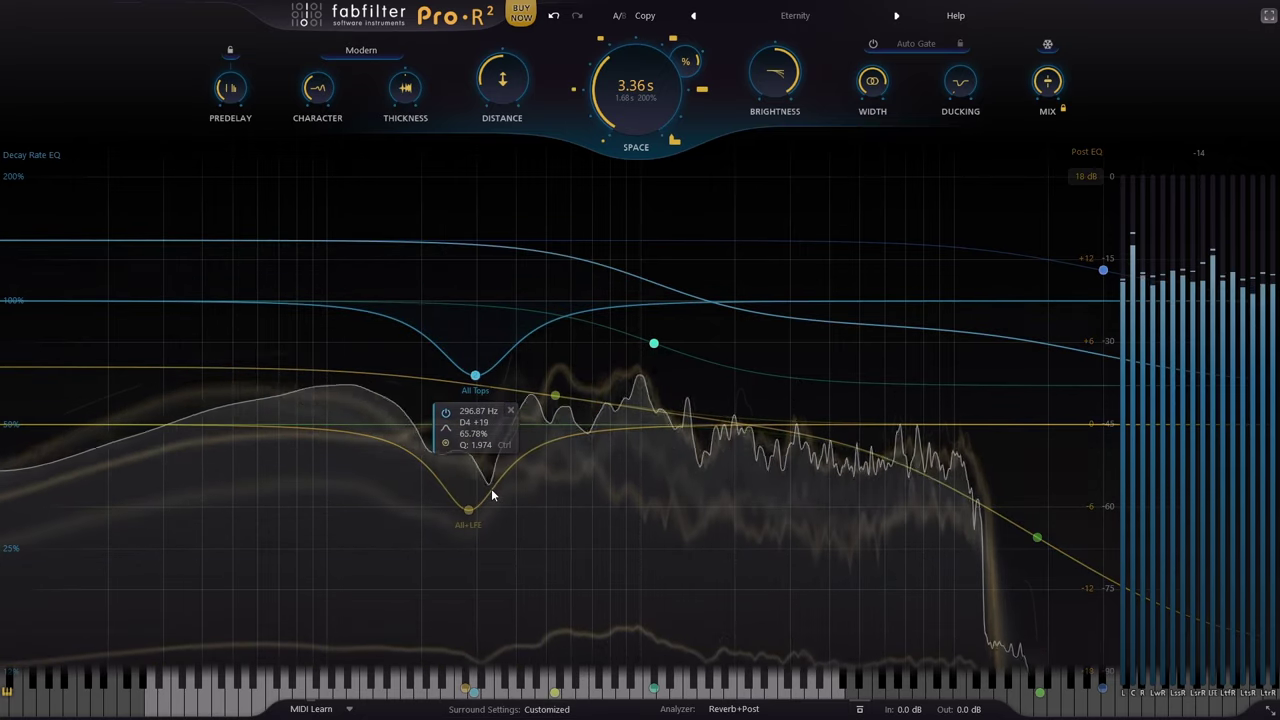
Route the 1103 Hz decay band to the Center speaker
{"action": "mouse_move", "coordinate": [640, 360]}
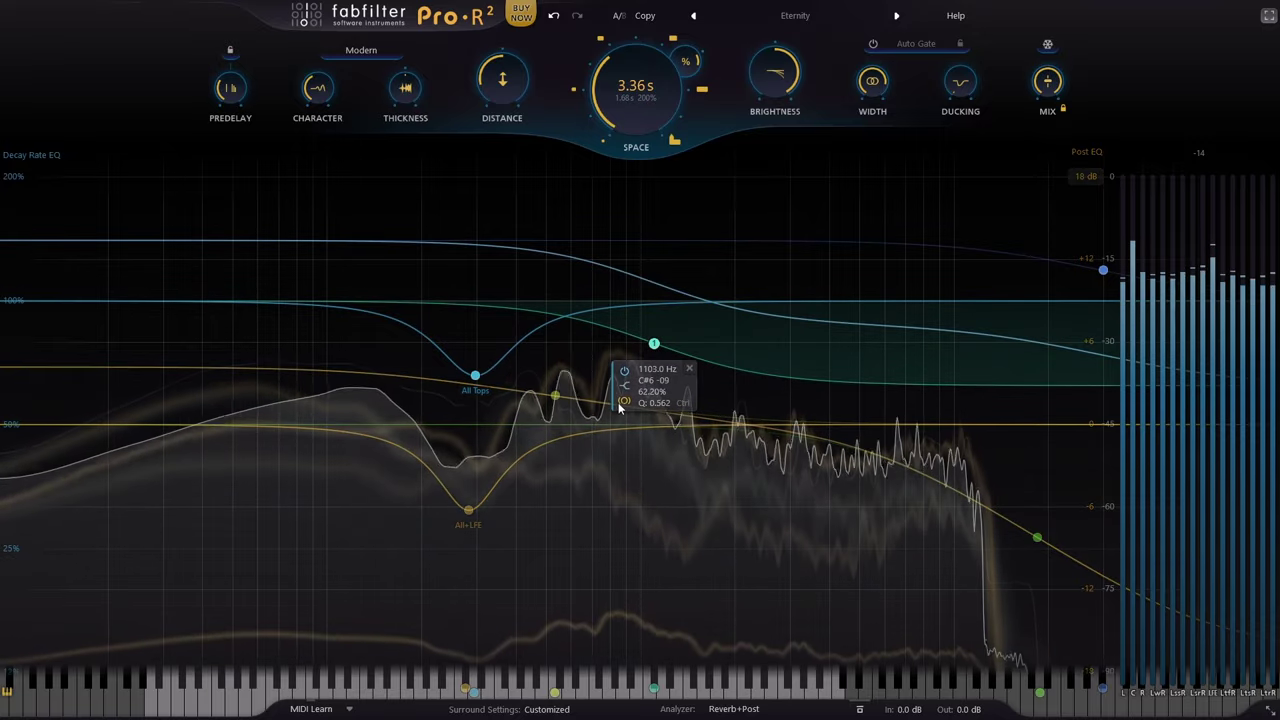
{"action": "left_click", "coordinate": [619, 404]}
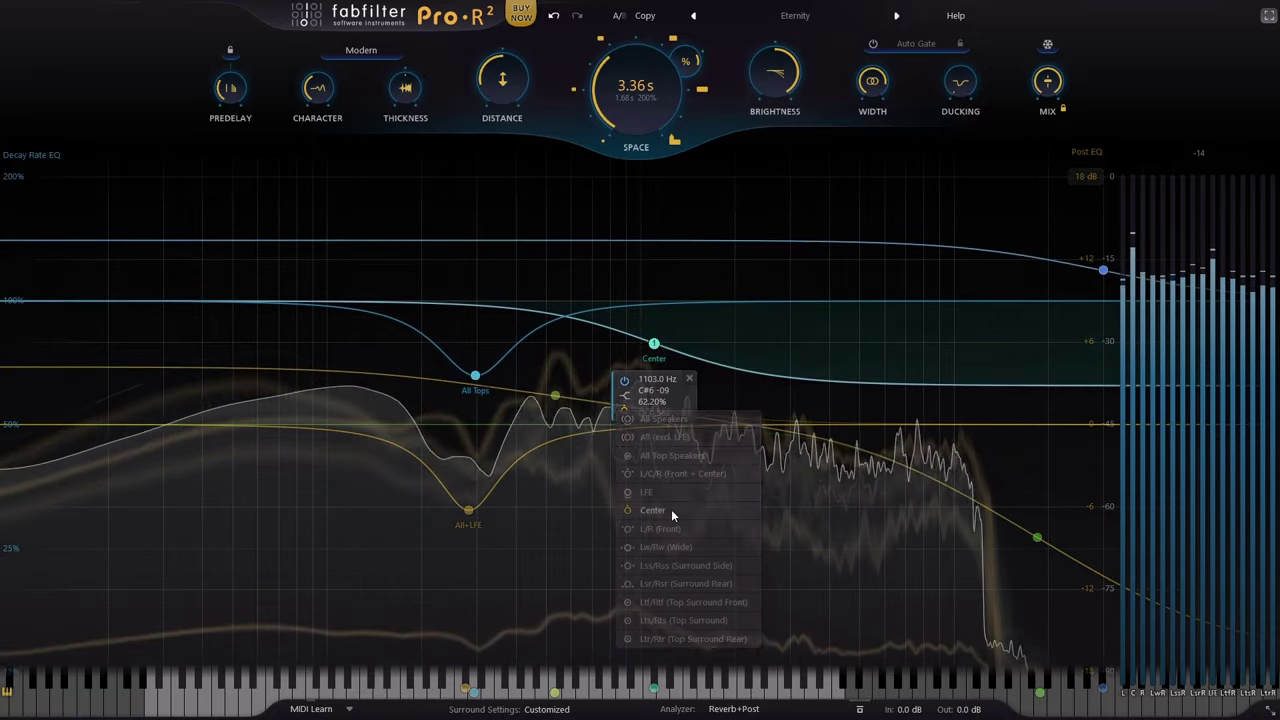
{"action": "left_click", "coordinate": [671, 510]}
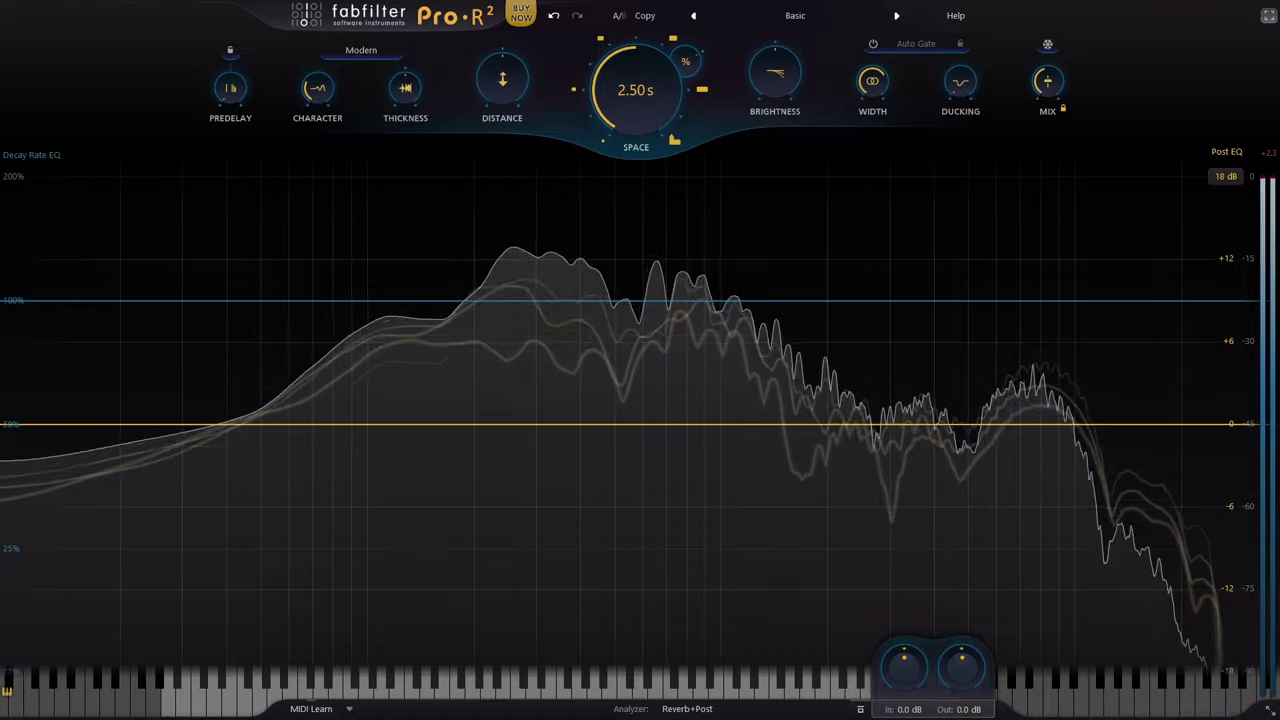
Shorten decay to 0.30 s and add a high-shelf boost of about +13 dB near 1153 Hz
{"action": "left_click_drag", "start_coordinate": [686, 96], "coordinate": [847, 405]}
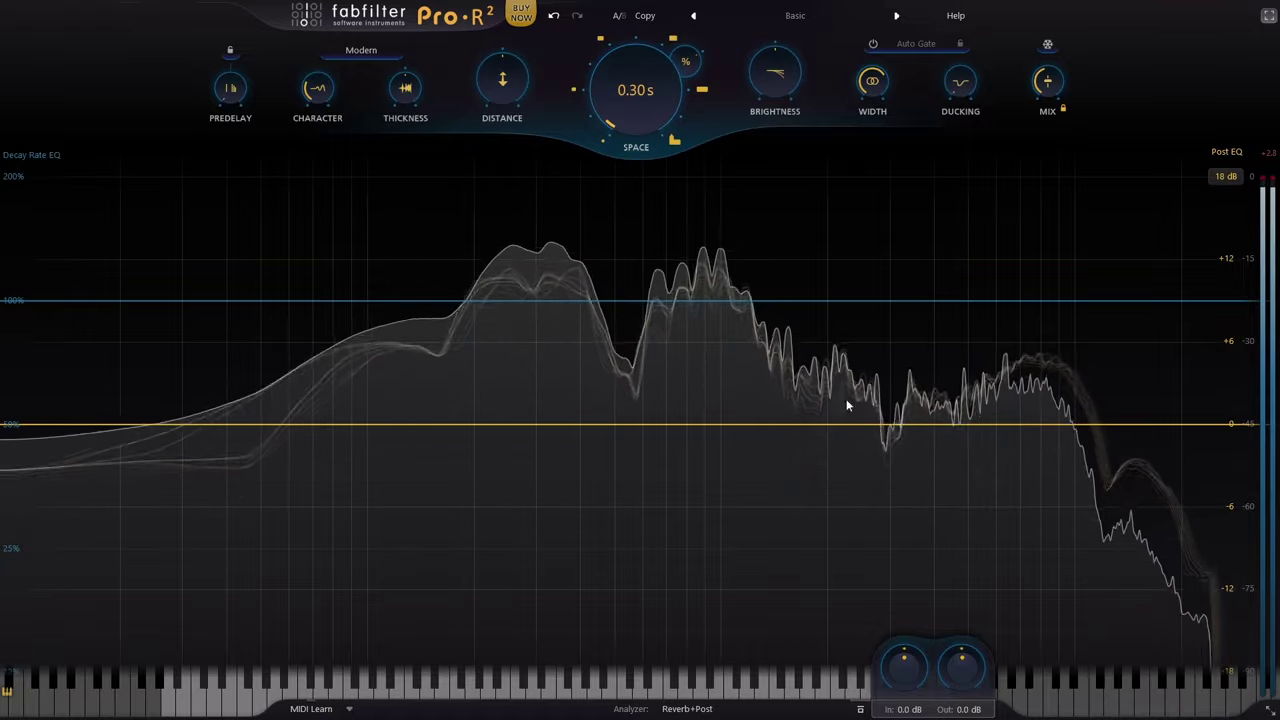
{"action": "left_click_drag", "start_coordinate": [1071, 423], "coordinate": [867, 362]}
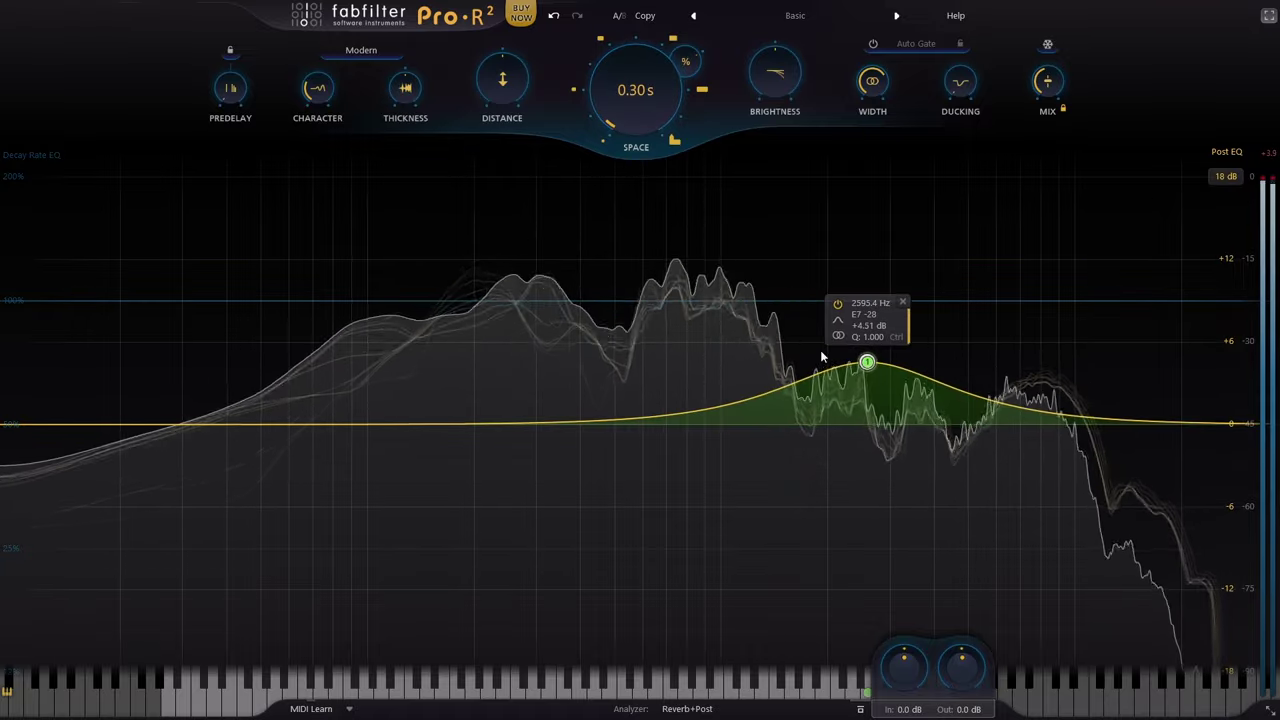
{"action": "left_click", "coordinate": [838, 336]}
{"action": "left_click", "coordinate": [856, 427]}
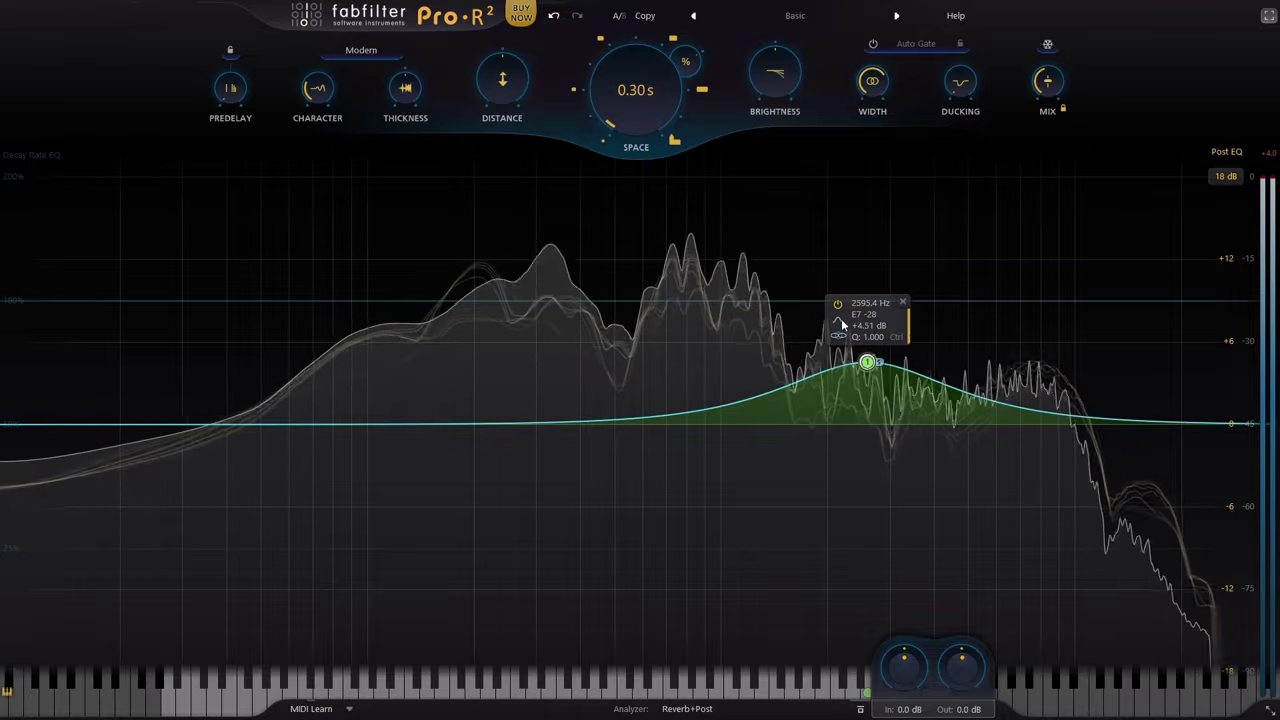
{"action": "left_click", "coordinate": [840, 319]}
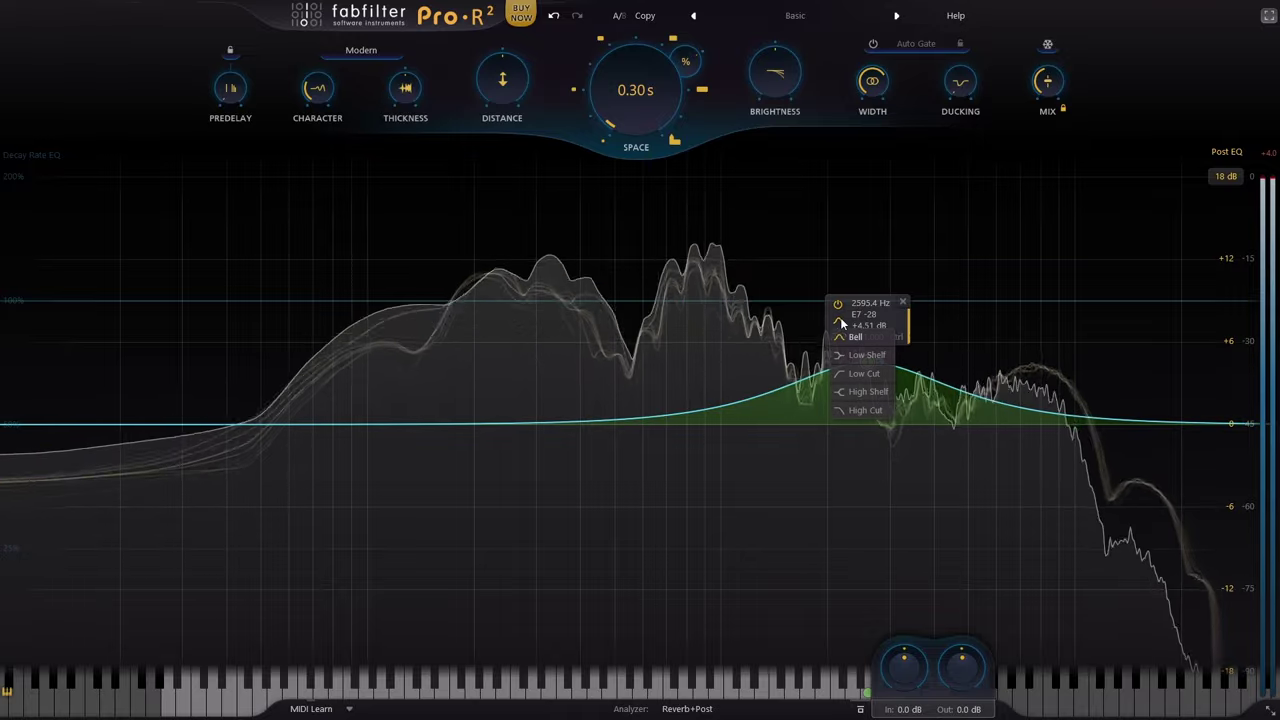
{"action": "left_click", "coordinate": [852, 398]}
{"action": "left_click_drag", "start_coordinate": [864, 396], "coordinate": [733, 278]}
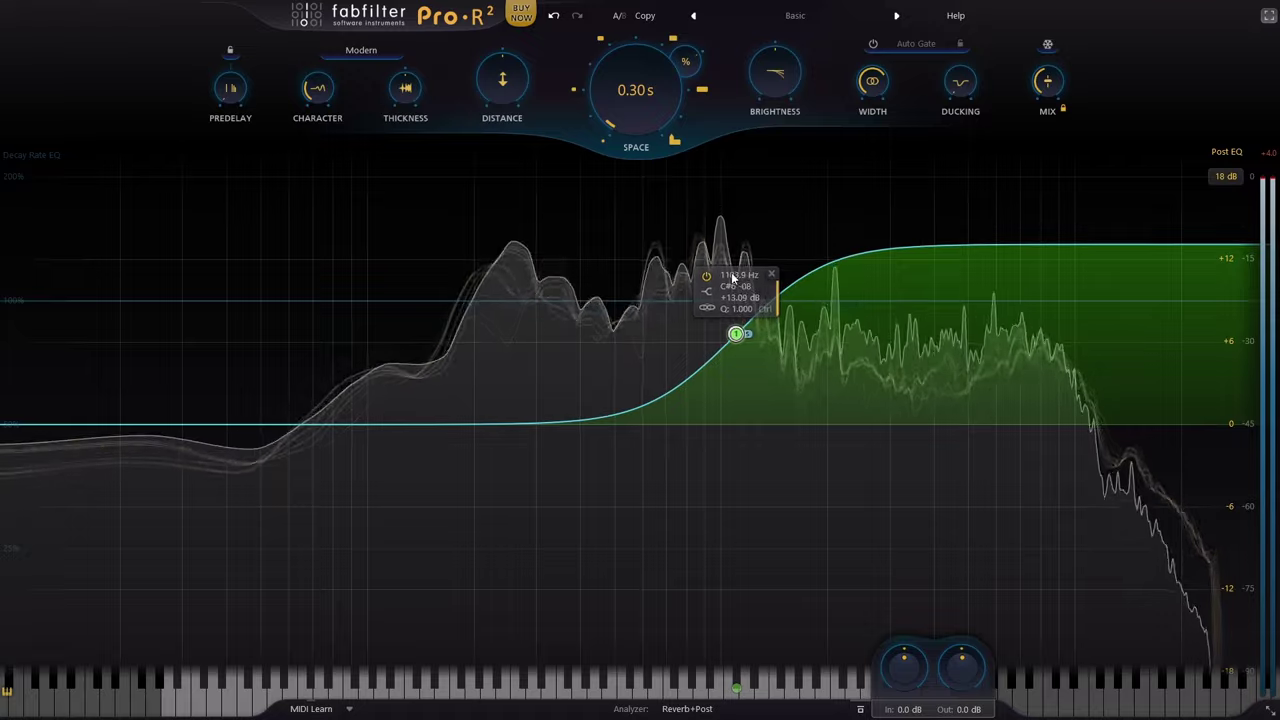
Add a band around 171 Hz and make it a Low Cut
{"action": "left_click_drag", "start_coordinate": [537, 429], "coordinate": [449, 525]}
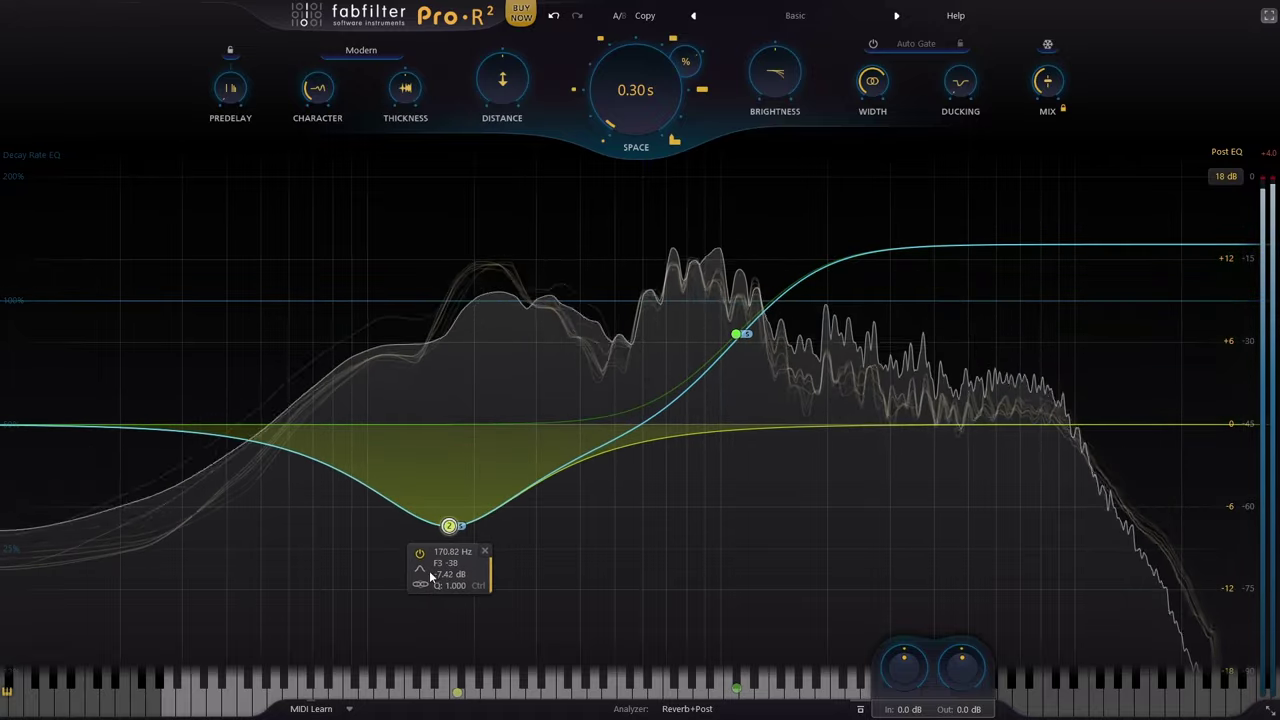
{"action": "left_click", "coordinate": [421, 570]}
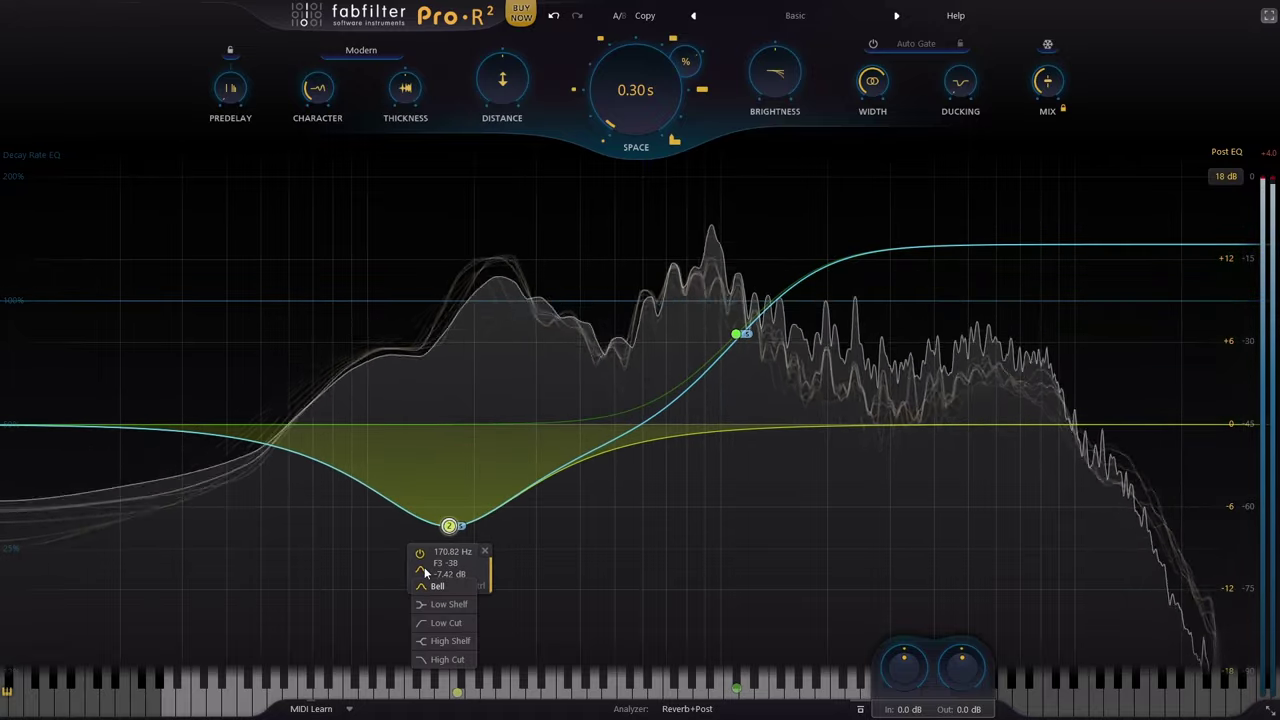
{"action": "left_click", "coordinate": [446, 622]}
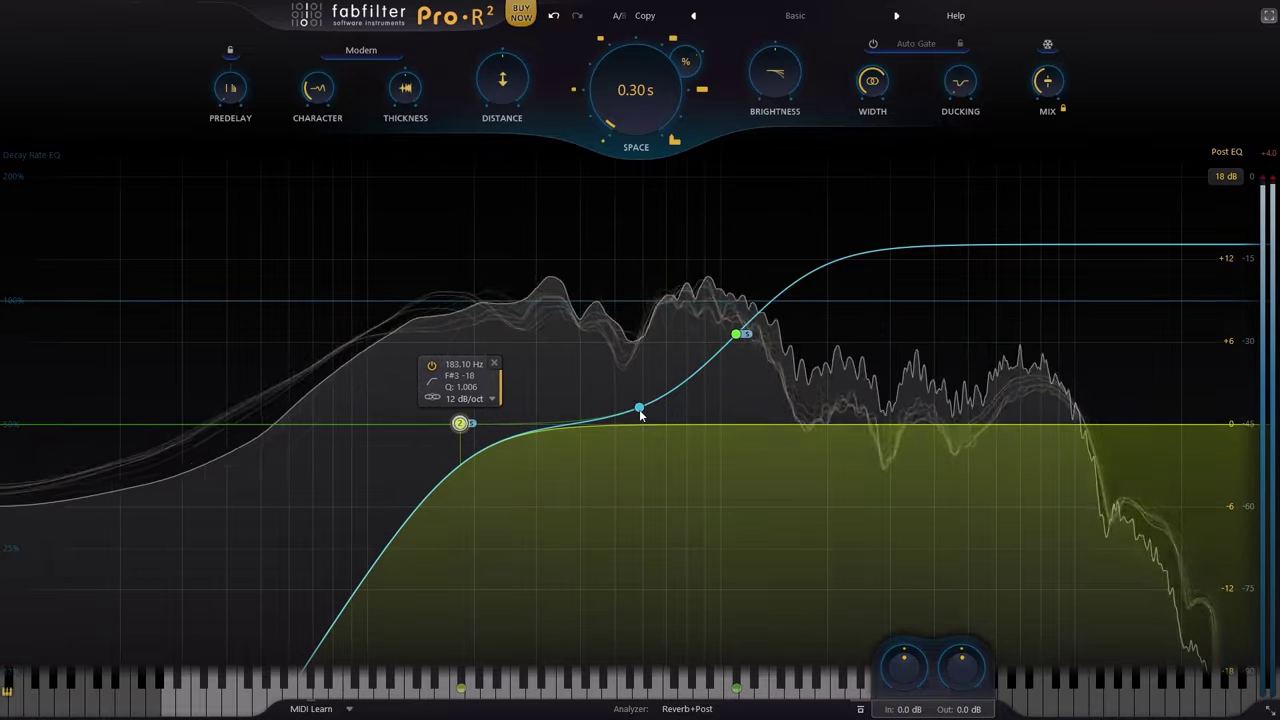
Add a Mid-only bell cut of -6 dB near 811 Hz
{"action": "left_click", "coordinate": [639, 409]}
{"action": "left_click", "coordinate": [611, 384]}
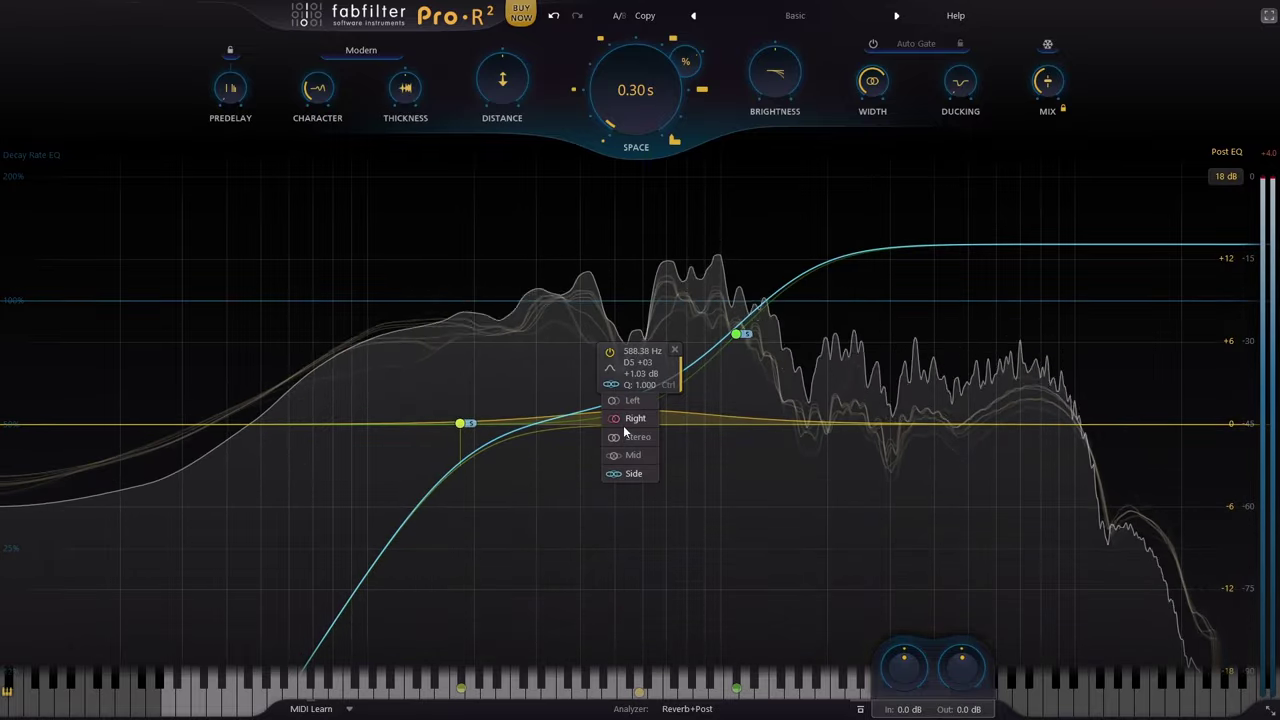
{"action": "left_click", "coordinate": [633, 455]}
{"action": "left_click_drag", "start_coordinate": [638, 410], "coordinate": [649, 585]}
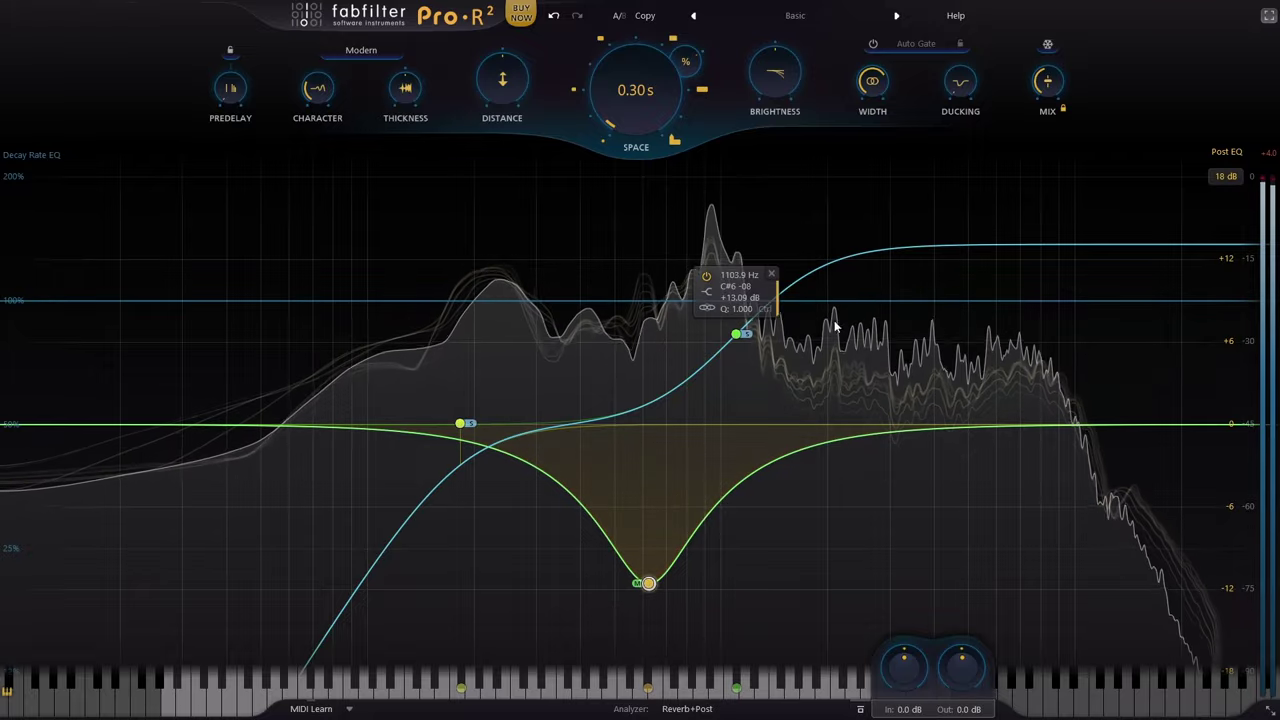
Add a +6.32 dB stereo bell boost and move it to about 3.5 kHz
{"action": "left_click_drag", "start_coordinate": [852, 425], "coordinate": [849, 338]}
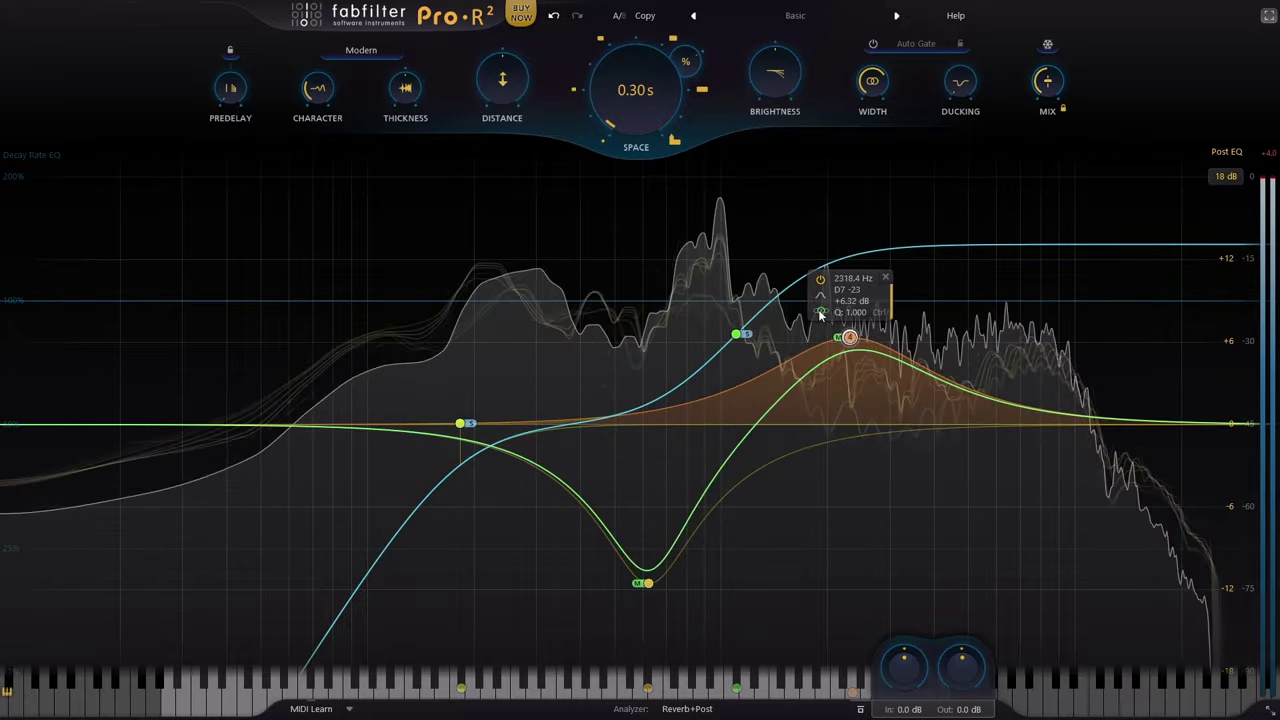
{"action": "left_click", "coordinate": [847, 364]}
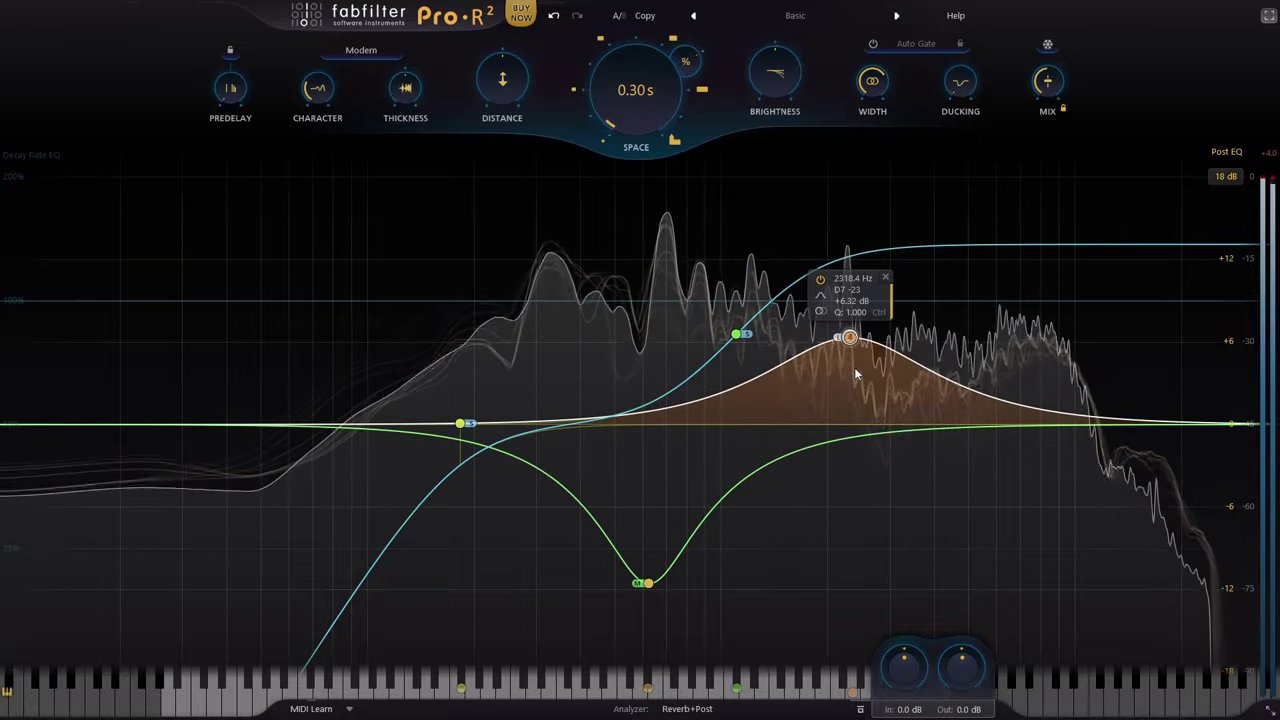
{"action": "left_click_drag", "start_coordinate": [847, 336], "coordinate": [913, 356]}
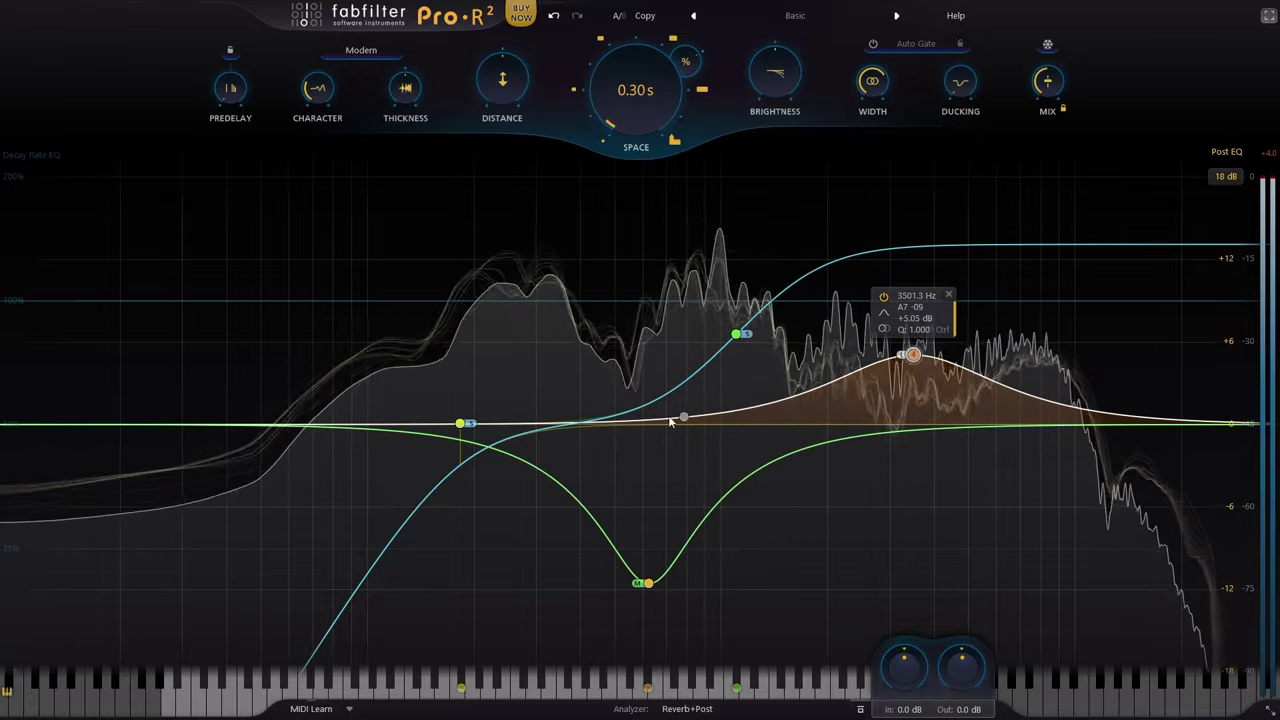
Add a right-channel-only boost near 250 Hz and raise it slightly
{"action": "left_click_drag", "start_coordinate": [613, 423], "coordinate": [510, 358]}
{"action": "left_click", "coordinate": [481, 333]}
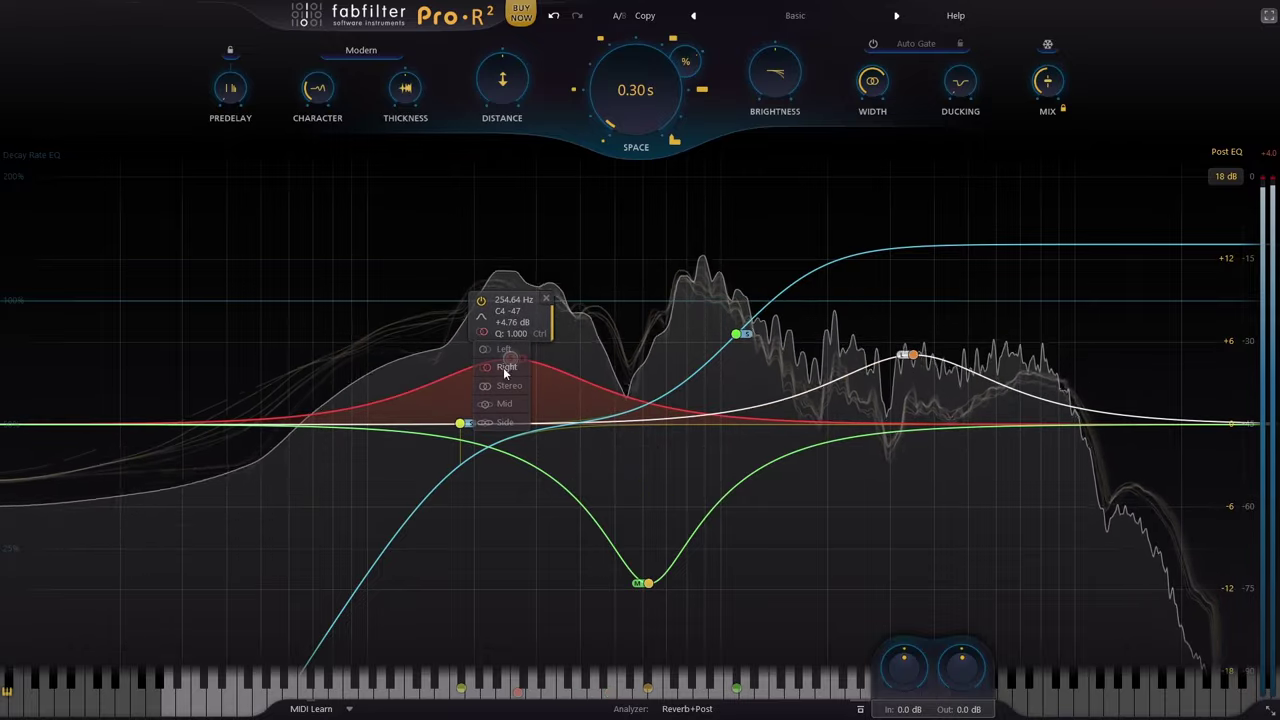
{"action": "left_click", "coordinate": [506, 366]}
{"action": "left_click_drag", "start_coordinate": [510, 363], "coordinate": [509, 354]}
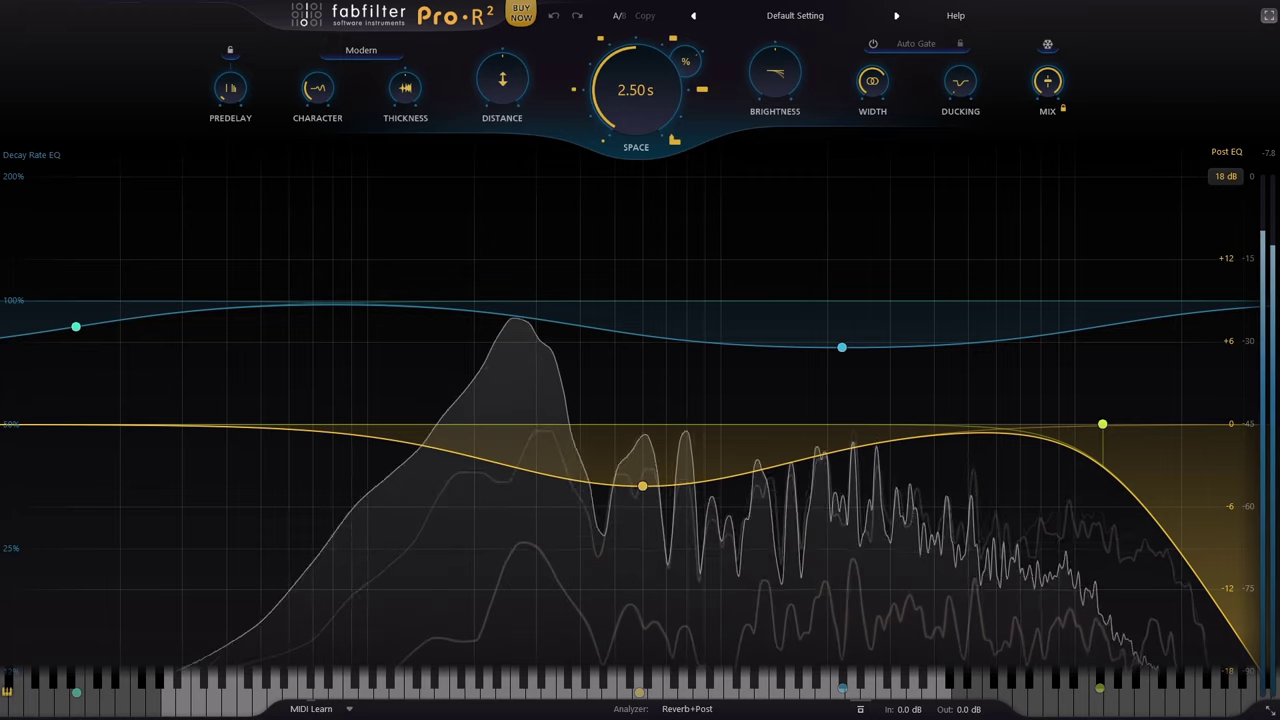
Import the m-st Concertgebouw.L impulse response
{"action": "left_click", "coordinate": [789, 24]}
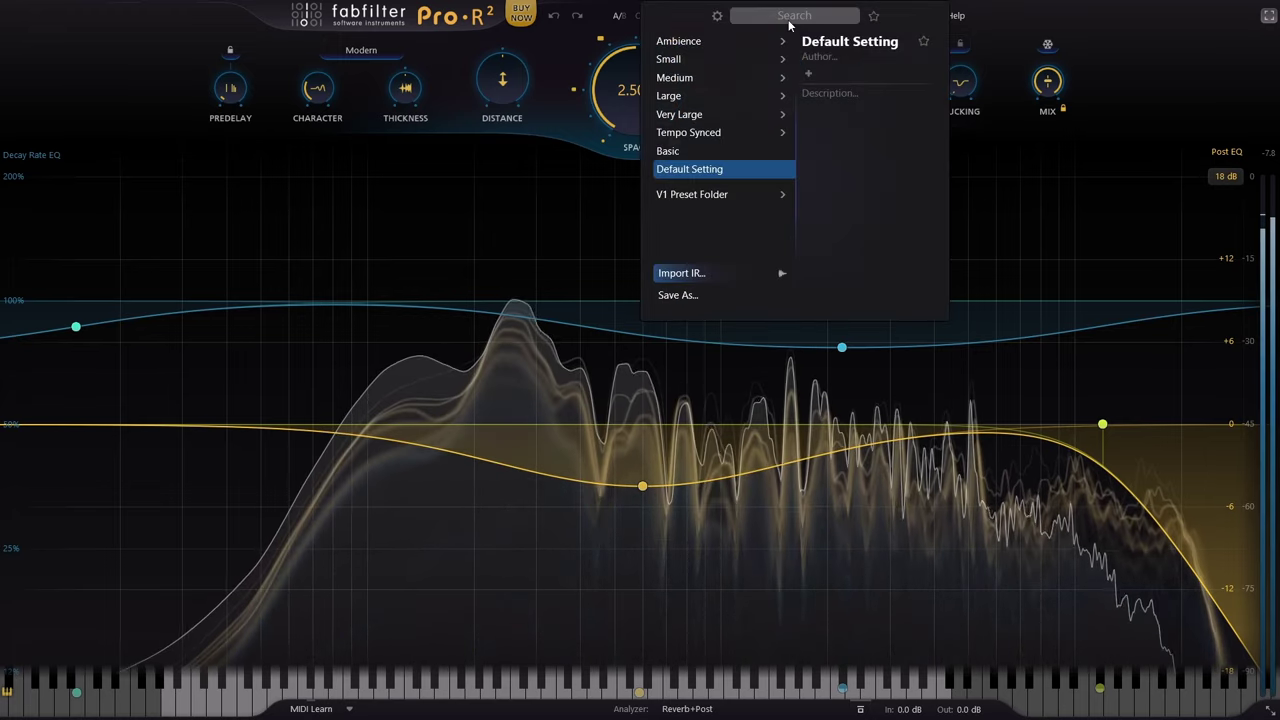
{"action": "left_click", "coordinate": [688, 276]}
{"action": "left_click", "coordinate": [207, 96]}
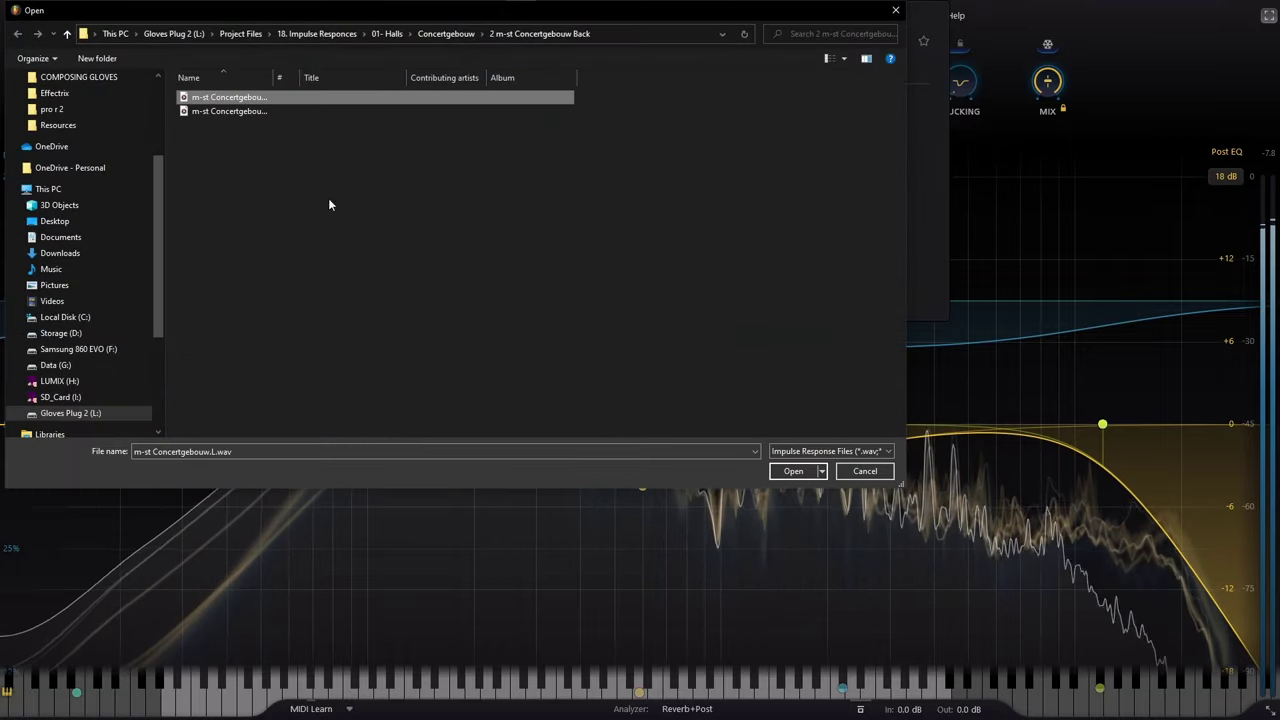
{"action": "left_click", "coordinate": [783, 471]}
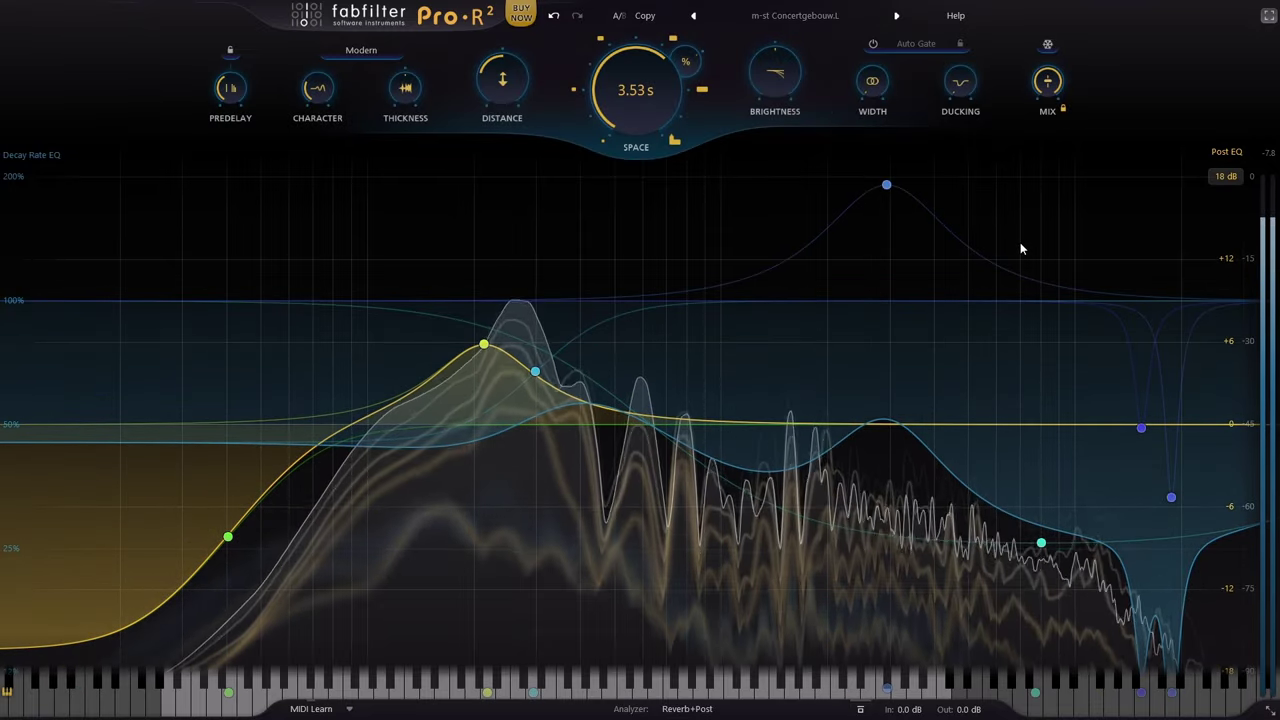
Import the Chamber 2.L impulse response from the 04- Chambers folder
{"action": "left_click", "coordinate": [815, 16]}
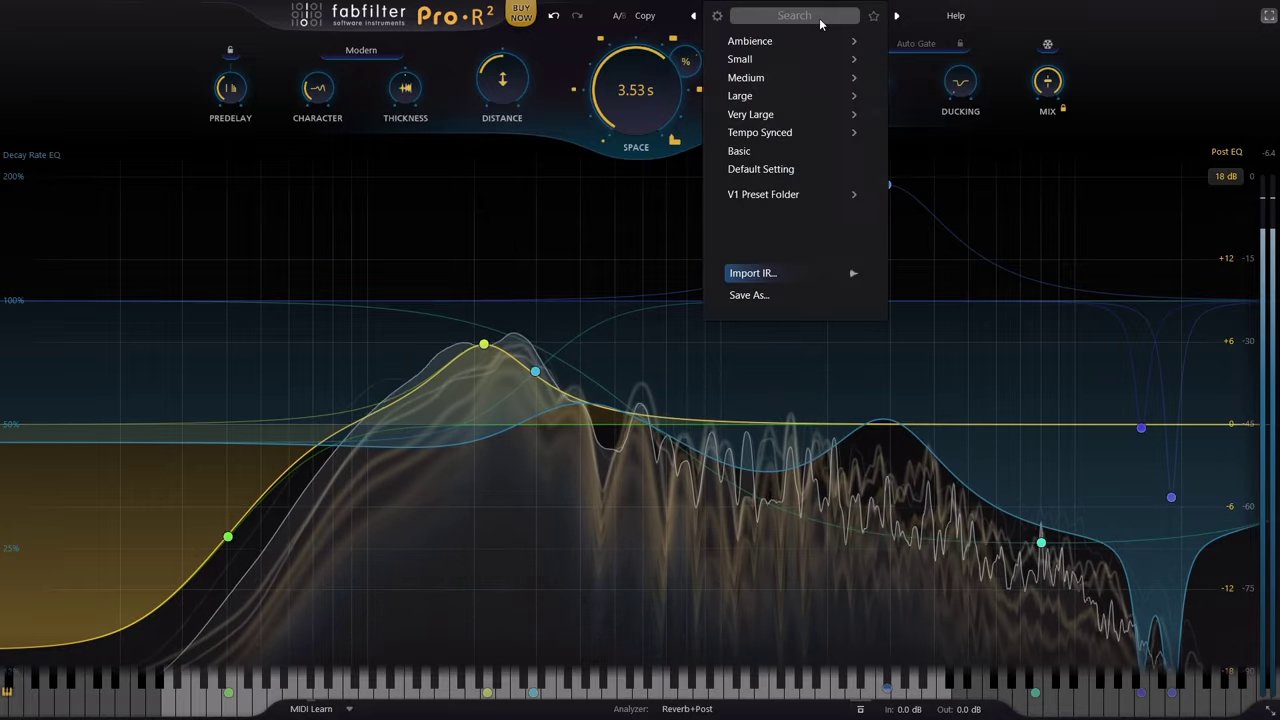
{"action": "left_click", "coordinate": [750, 274]}
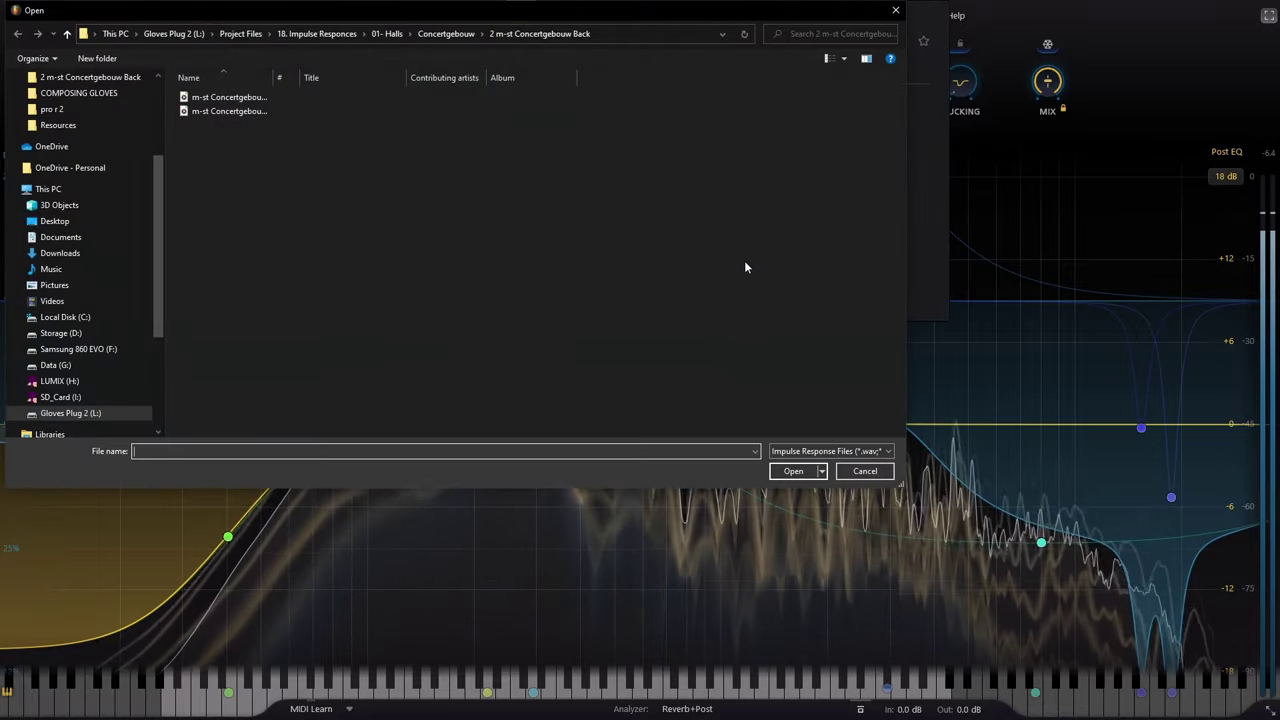
{"action": "left_click", "coordinate": [438, 34]}
{"action": "left_click", "coordinate": [381, 38]}
{"action": "left_click", "coordinate": [322, 37]}
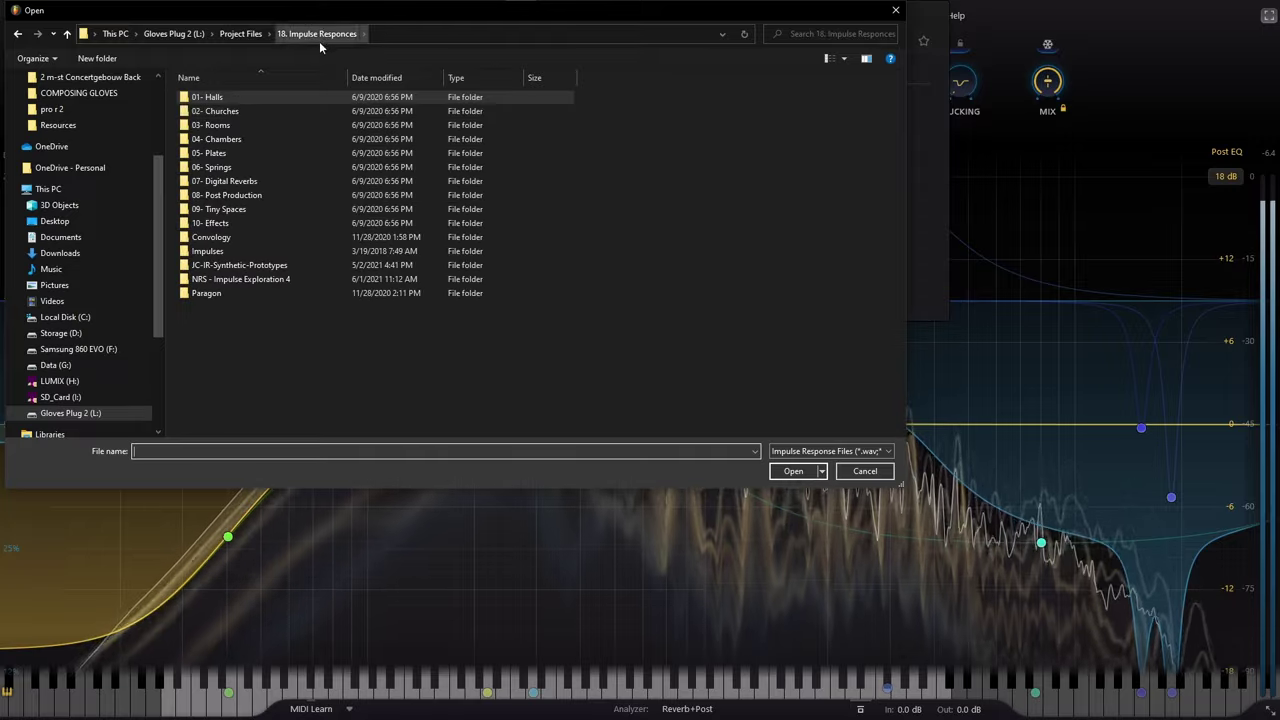
{"action": "double_click", "coordinate": [222, 141]}
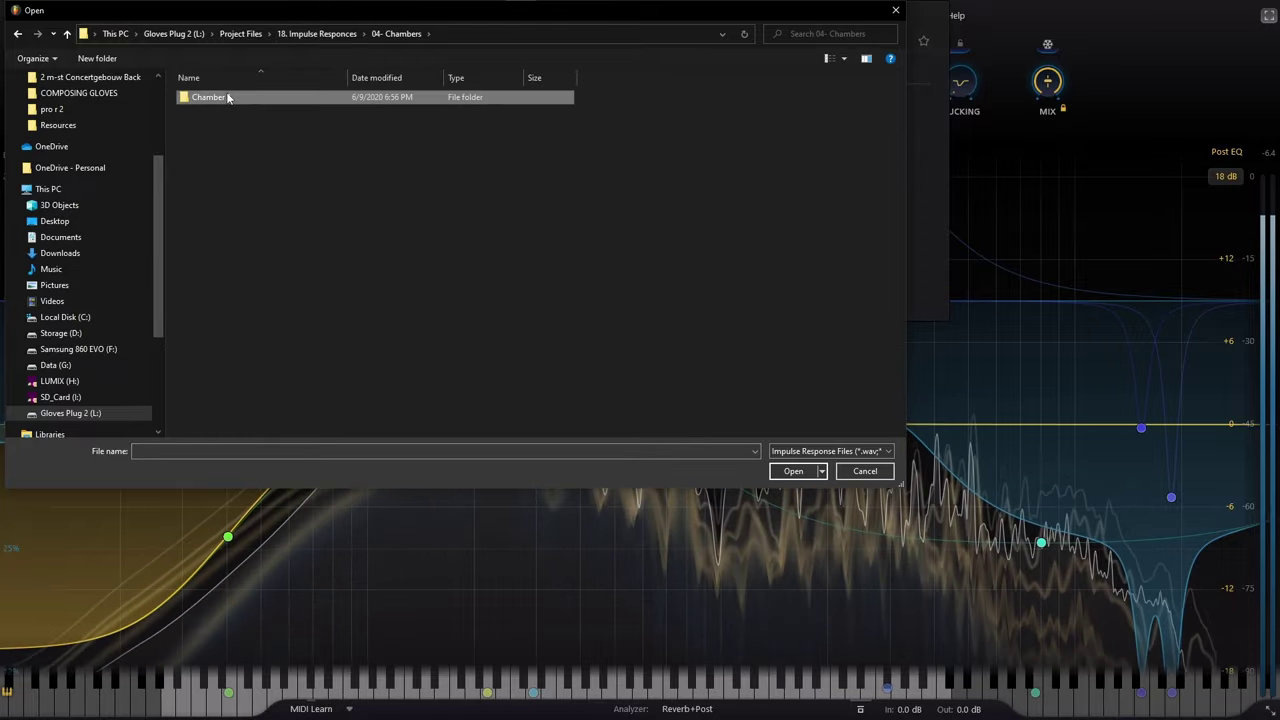
{"action": "double_click", "coordinate": [208, 97]}
{"action": "left_click", "coordinate": [788, 471]}
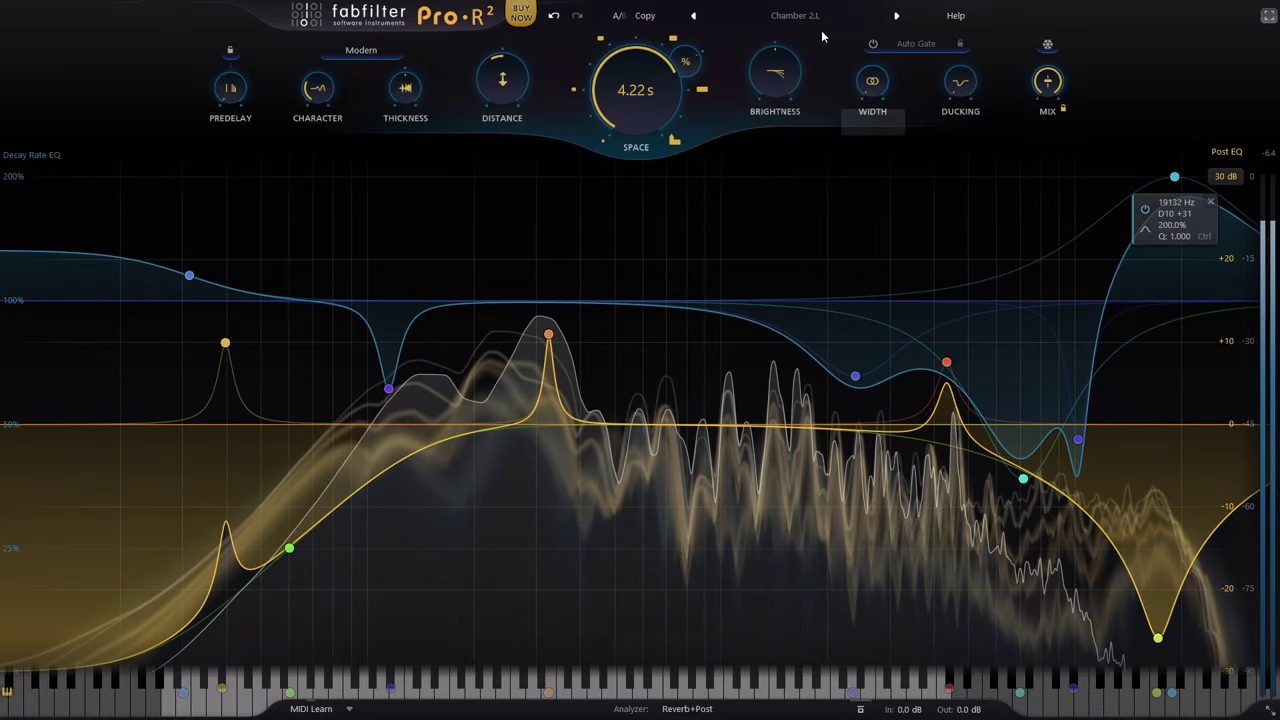
Import the Spring type 1 impulse response and turn the reverb mix down
{"action": "left_click", "coordinate": [810, 18]}
{"action": "left_click", "coordinate": [760, 273]}
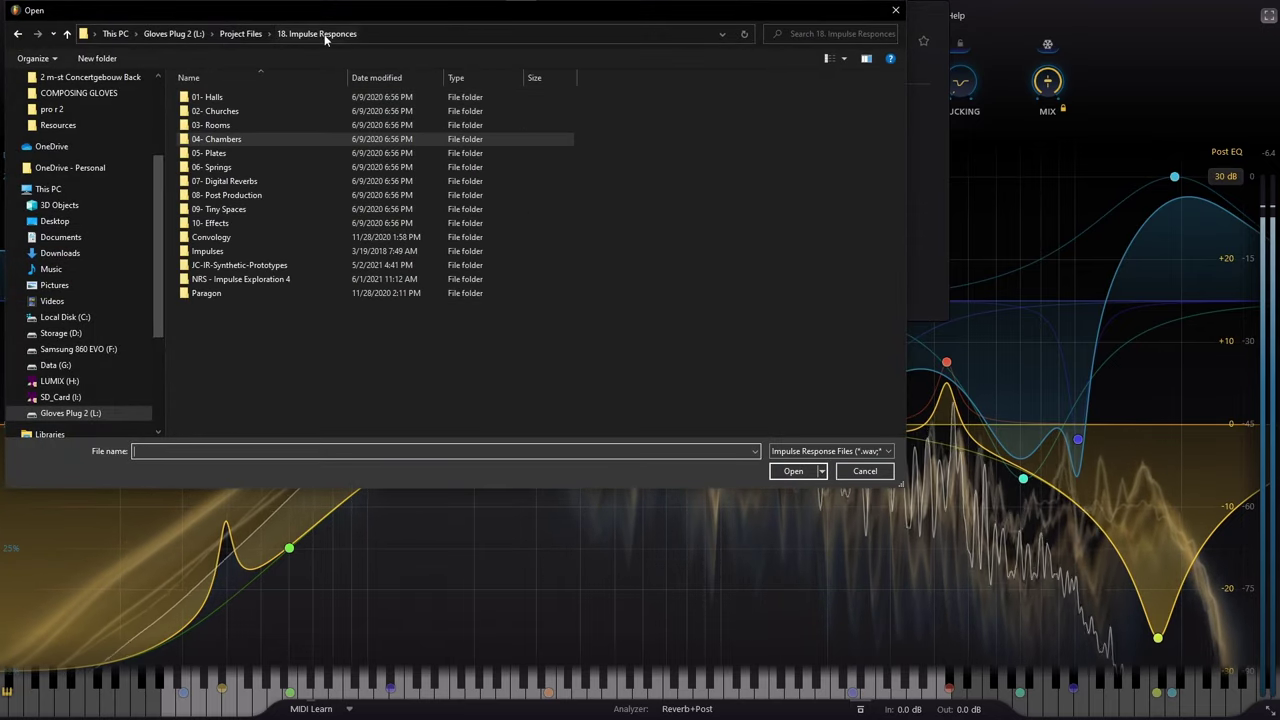
{"action": "double_click", "coordinate": [205, 167]}
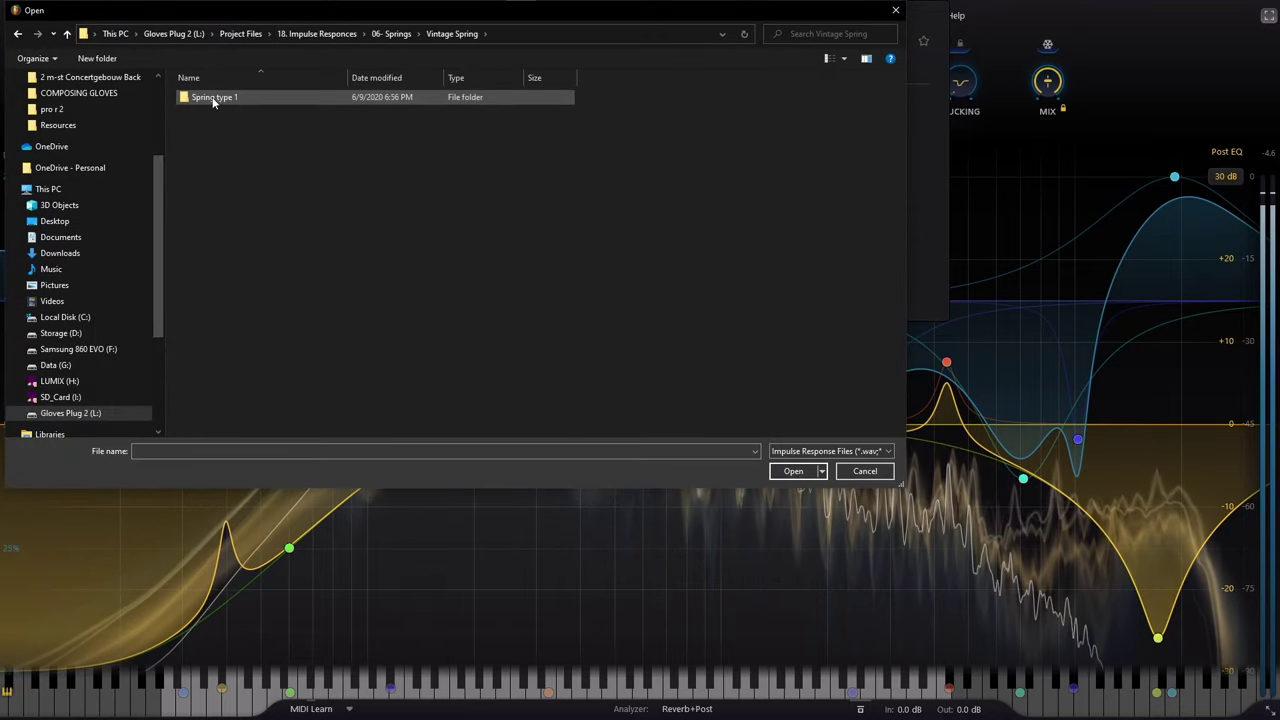
{"action": "left_click", "coordinate": [793, 471]}
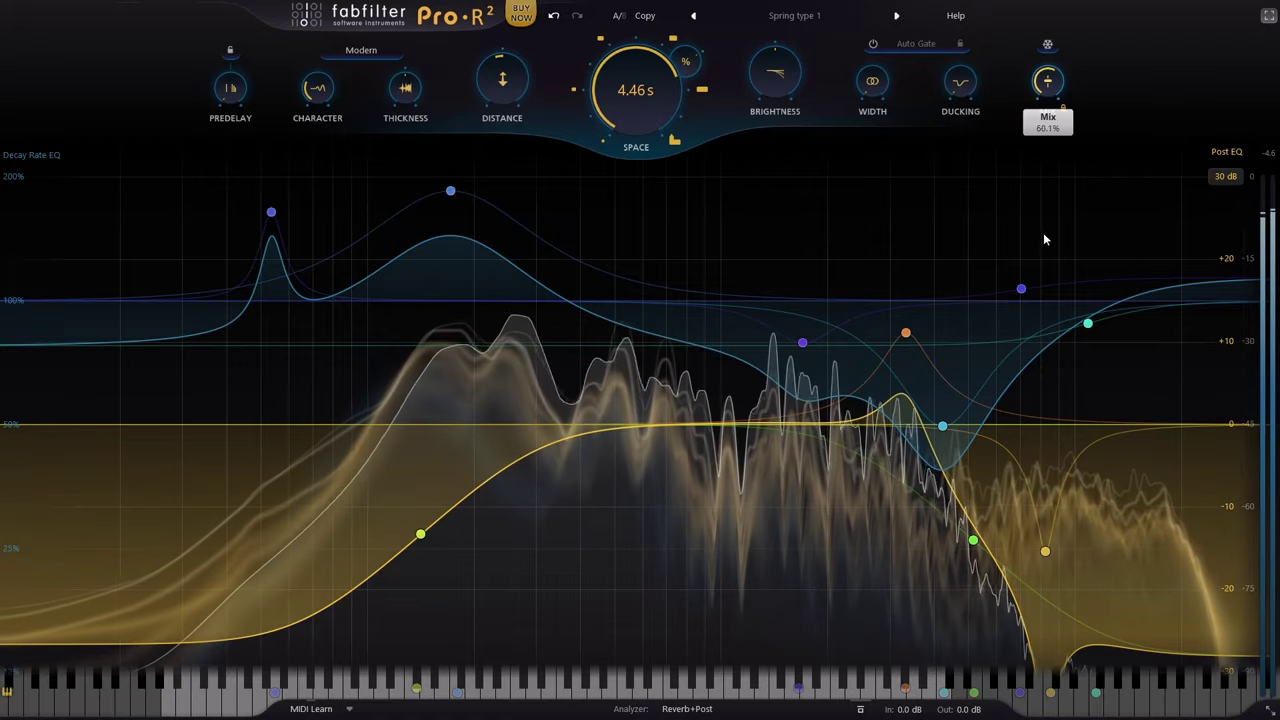
{"action": "left_click_drag", "start_coordinate": [1043, 240], "coordinate": [1076, 426]}
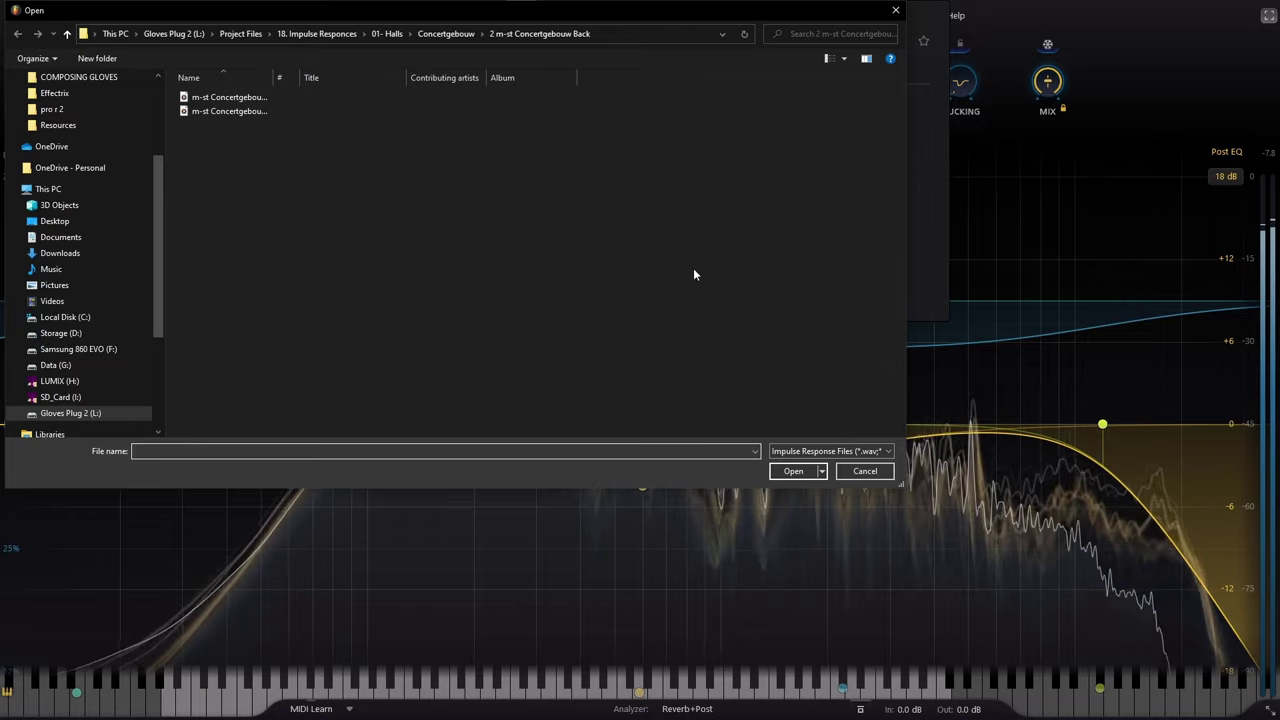
Load the m-st Concertgebouw.L impulse response, then import Chamber 2.L
{"action": "left_click", "coordinate": [211, 98]}
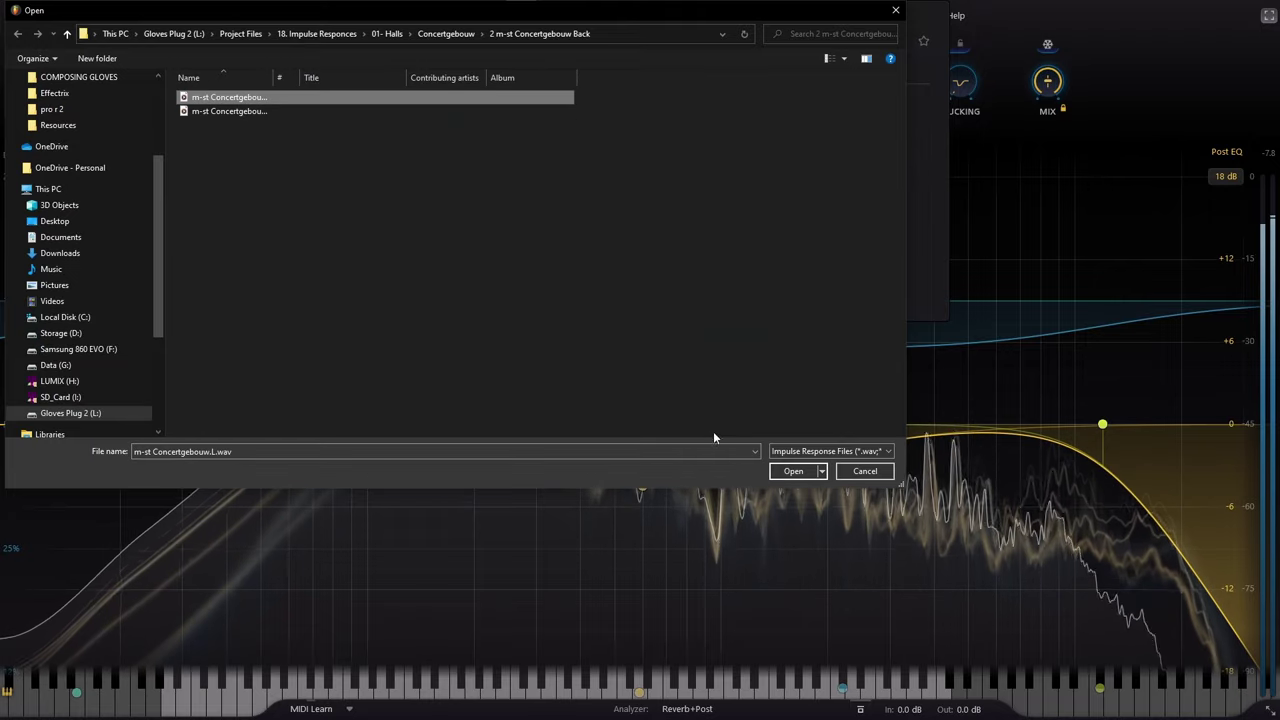
{"action": "left_click", "coordinate": [786, 471]}
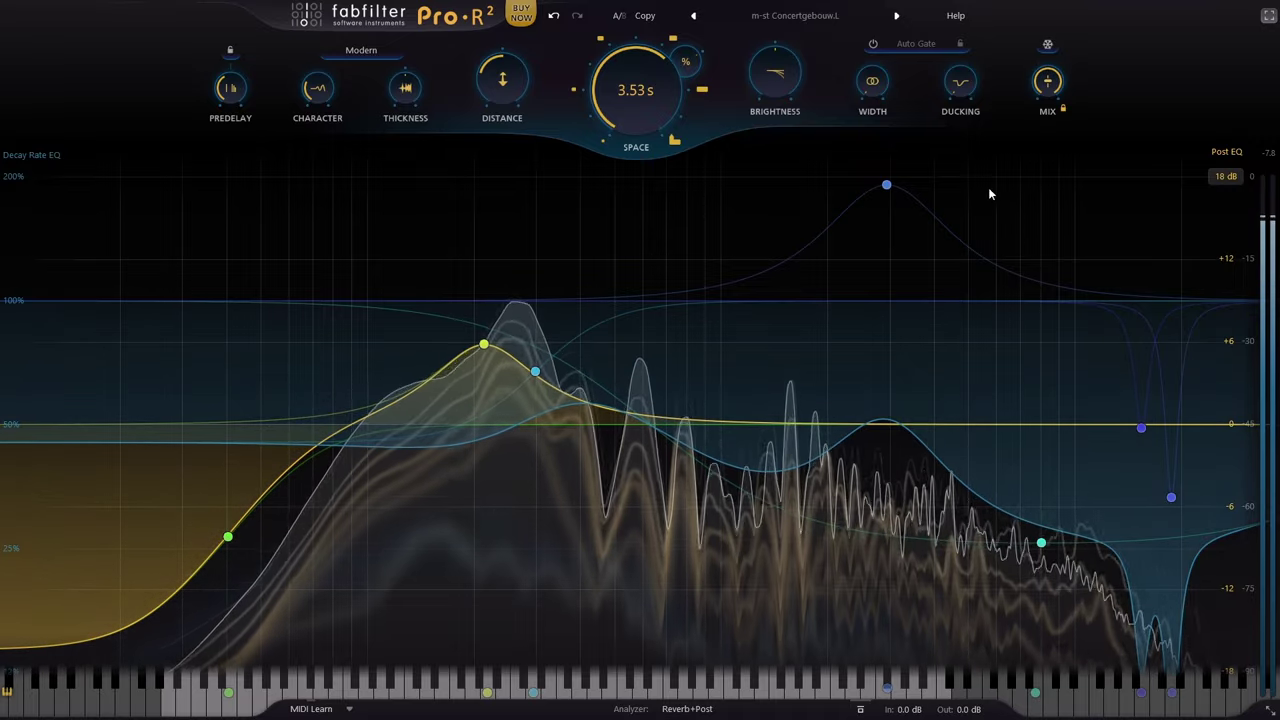
{"action": "left_click", "coordinate": [835, 18]}
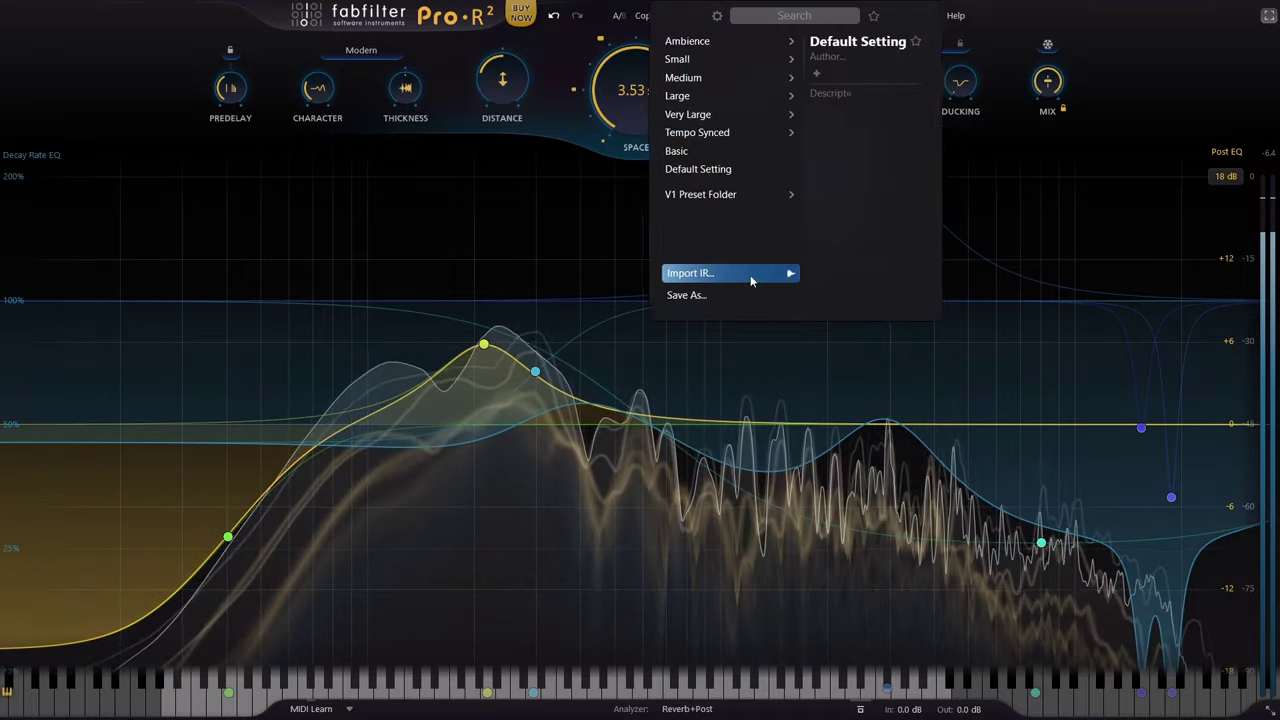
{"action": "left_click", "coordinate": [752, 278]}
{"action": "left_click", "coordinate": [420, 35]}
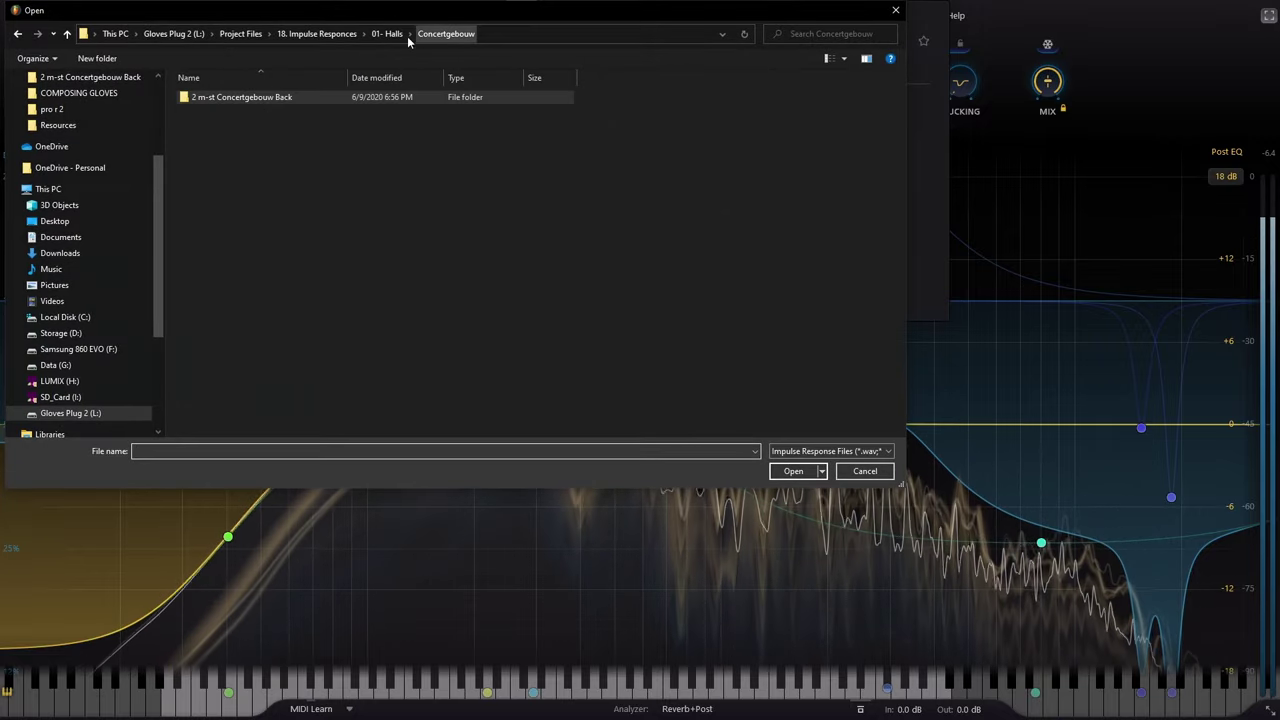
{"action": "left_click", "coordinate": [322, 34]}
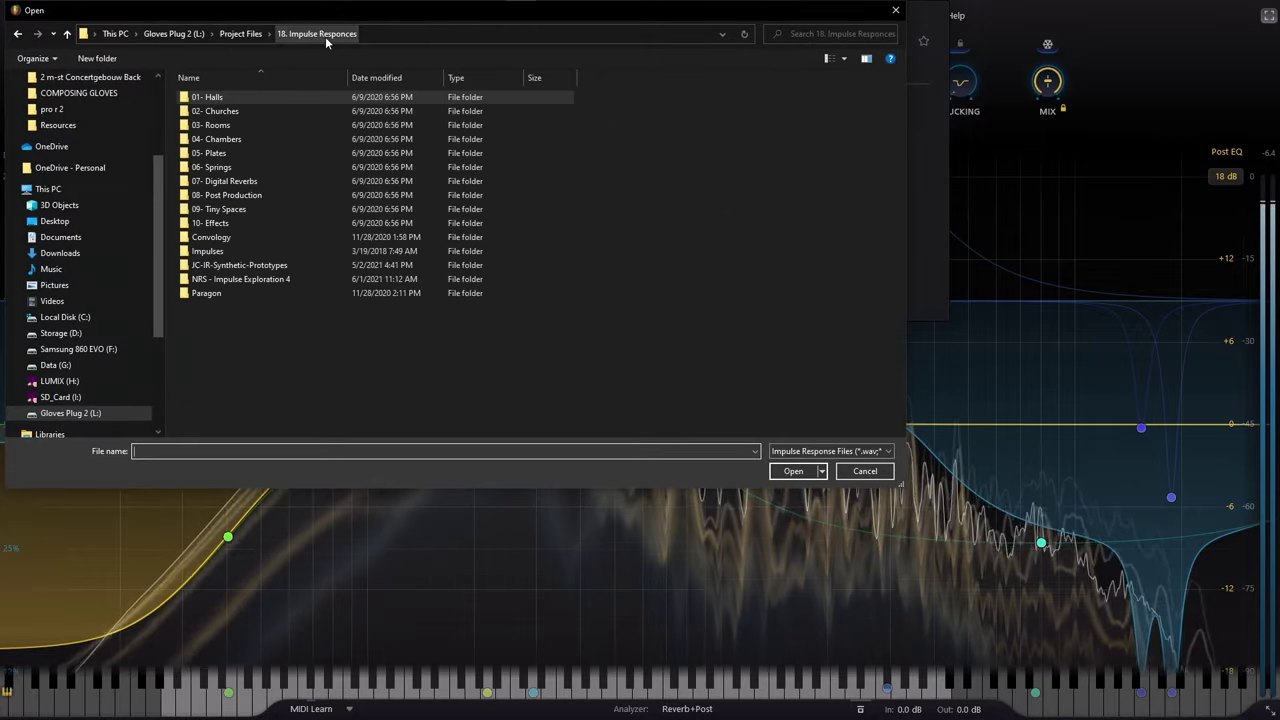
{"action": "double_click", "coordinate": [222, 144]}
{"action": "double_click", "coordinate": [228, 96]}
{"action": "left_click", "coordinate": [228, 97]}
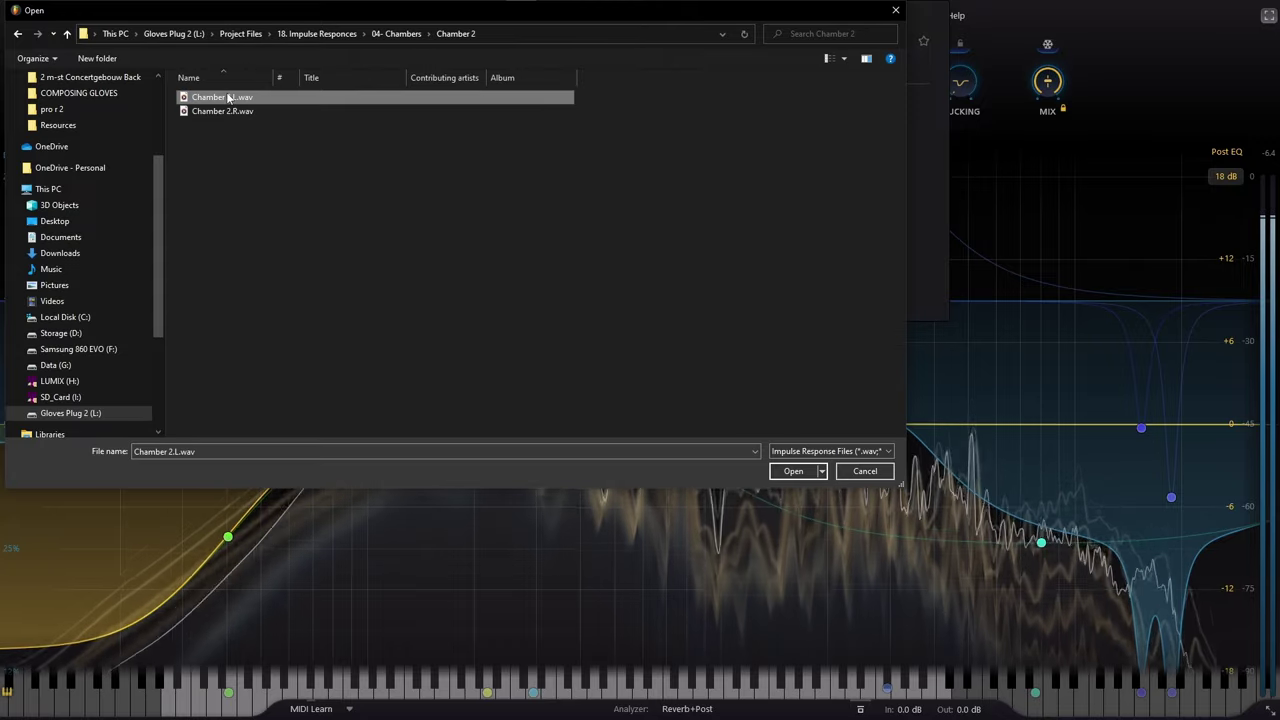
{"action": "left_click", "coordinate": [790, 471]}
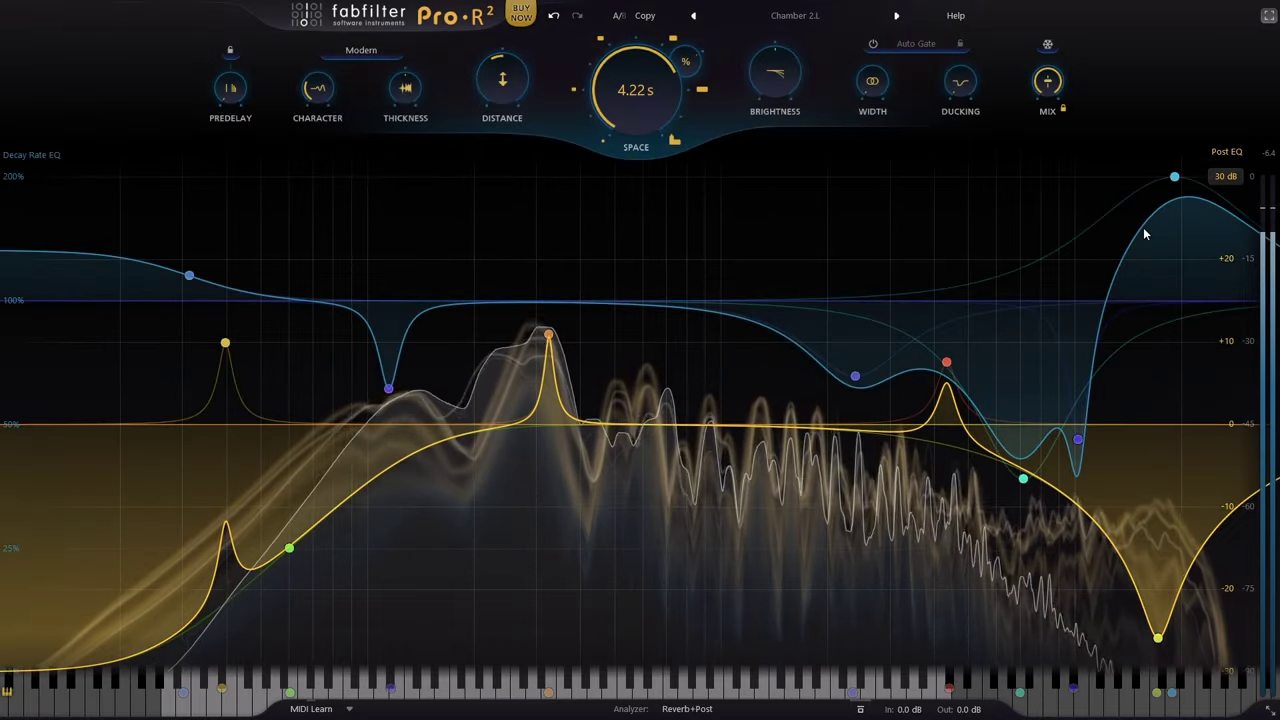
Import the Spring type 1 impulse response and lower the reverb mix
{"action": "left_click", "coordinate": [805, 15]}
{"action": "left_click", "coordinate": [766, 273]}
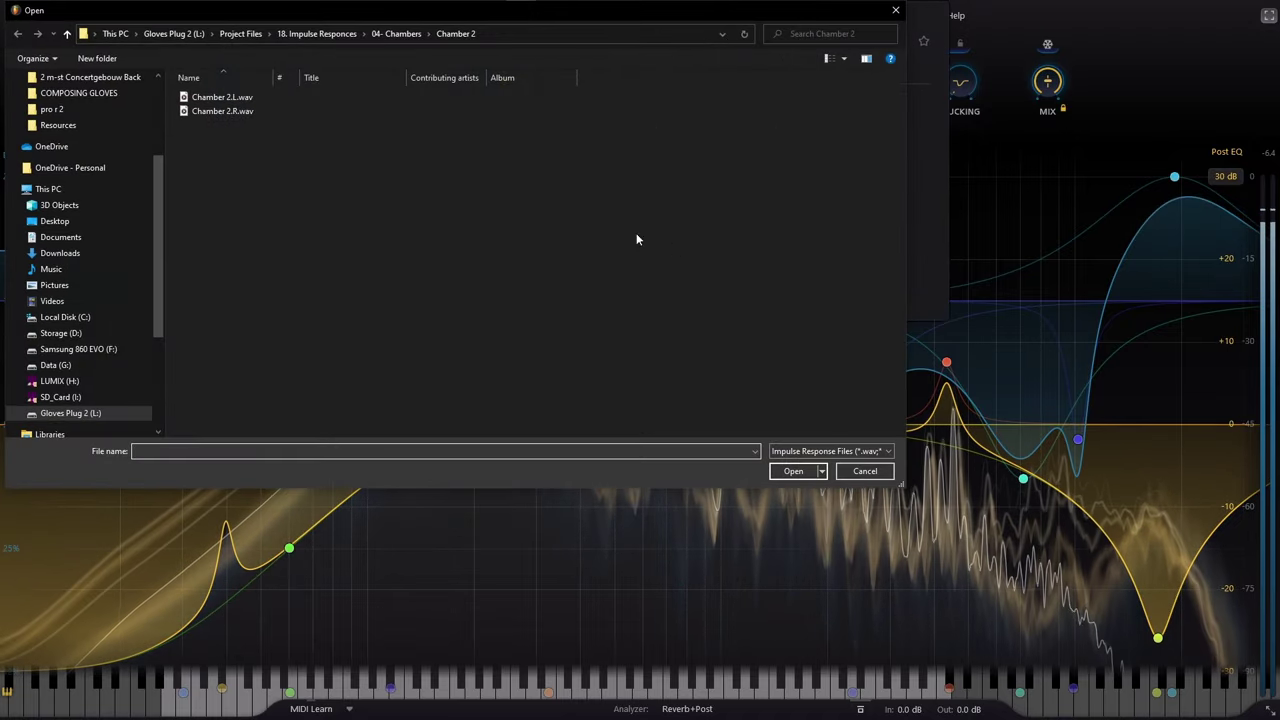
{"action": "left_click", "coordinate": [388, 33]}
{"action": "left_click", "coordinate": [316, 33]}
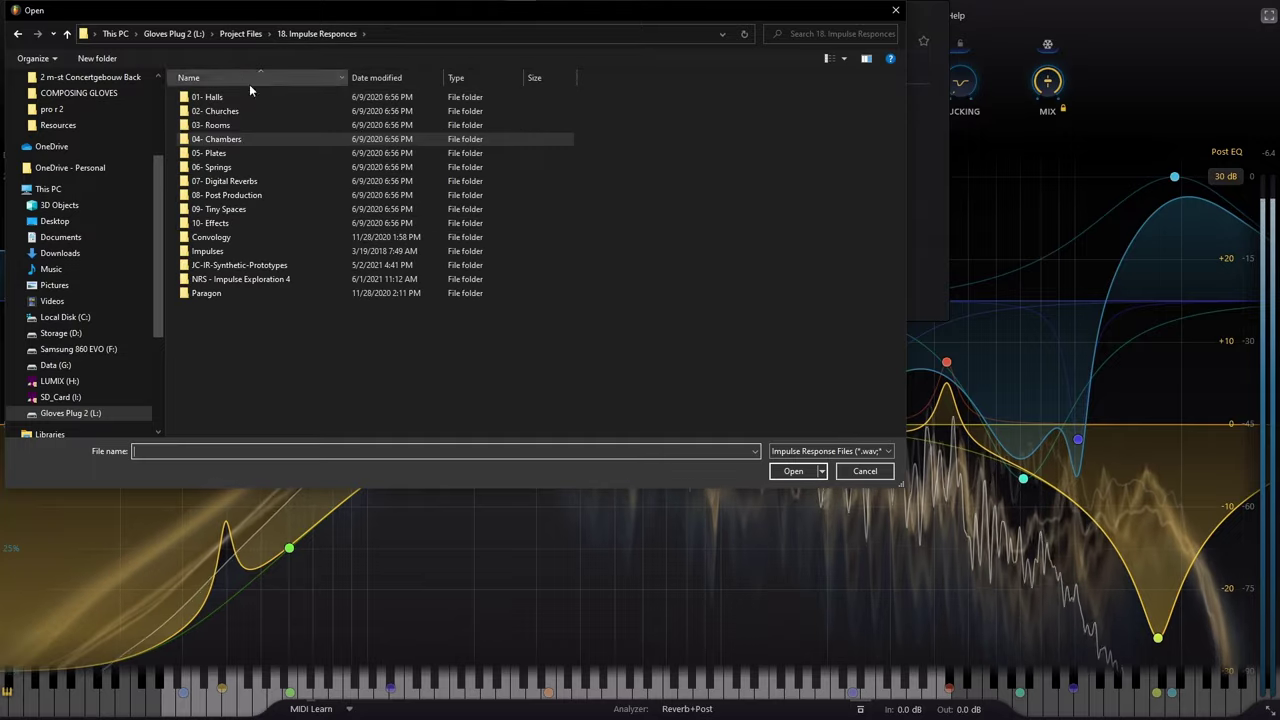
{"action": "double_click", "coordinate": [215, 167]}
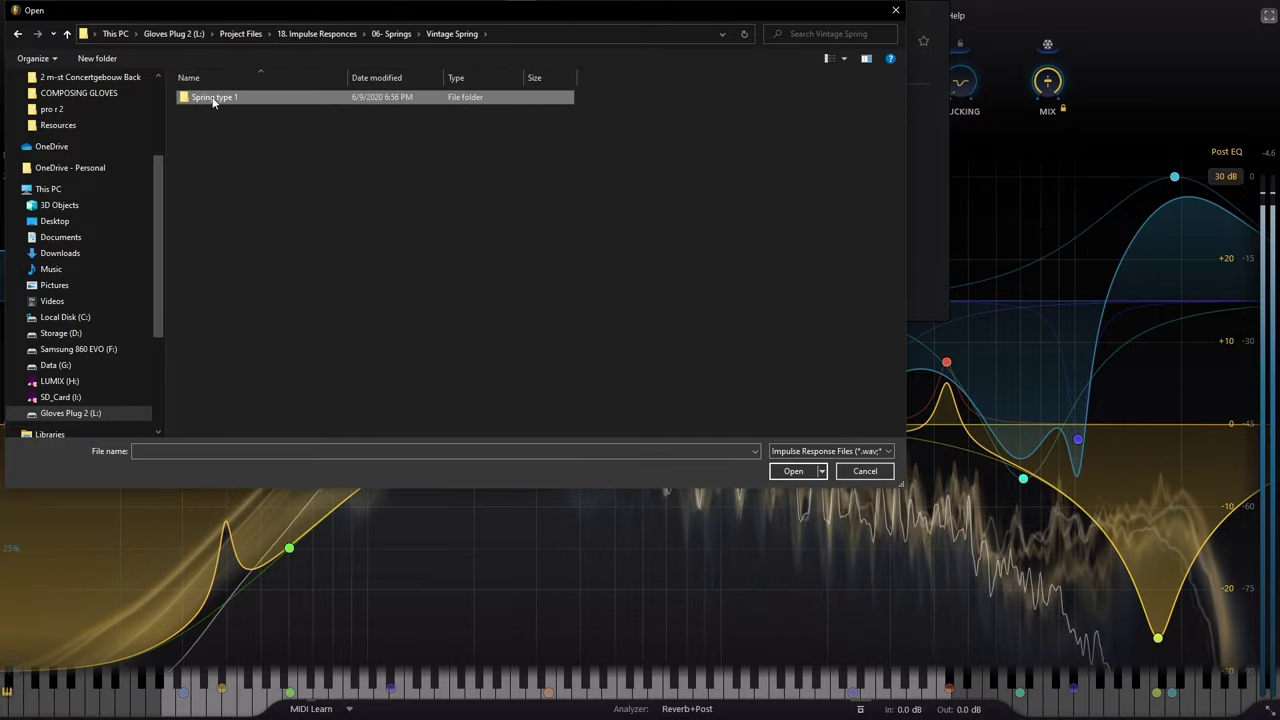
{"action": "left_click", "coordinate": [793, 471]}
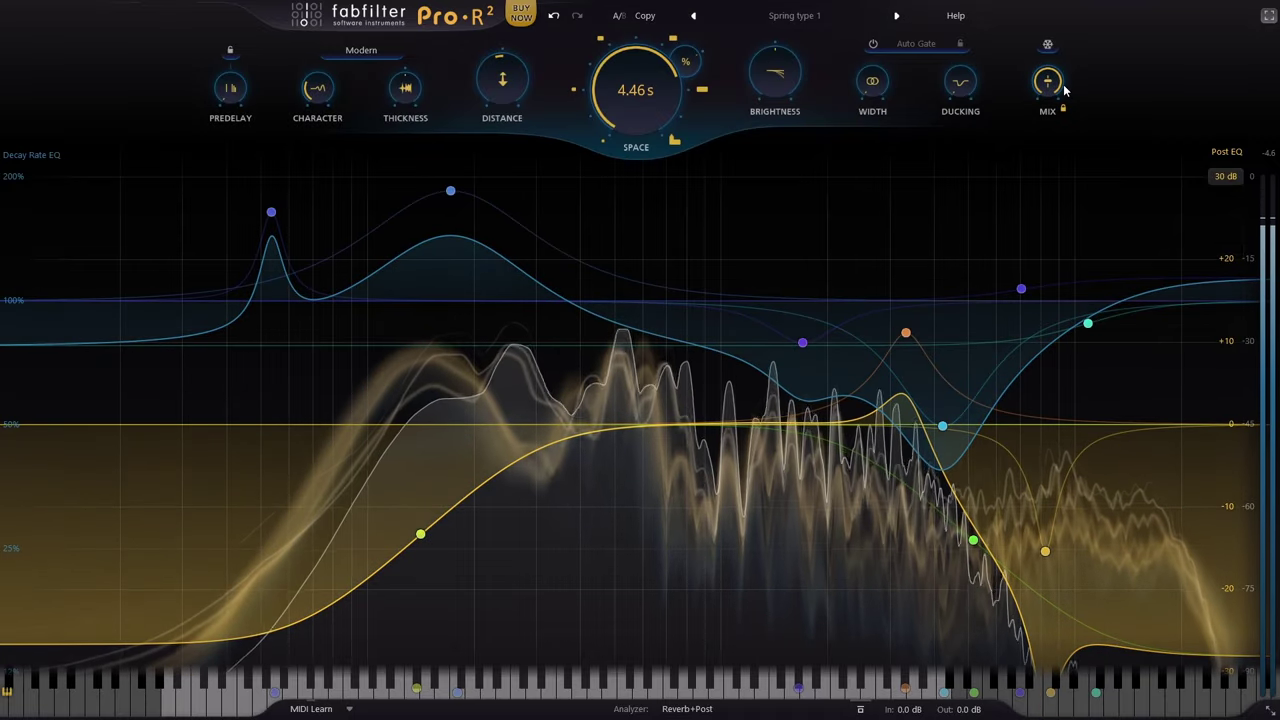
{"action": "left_click_drag", "start_coordinate": [1043, 149], "coordinate": [1070, 391]}
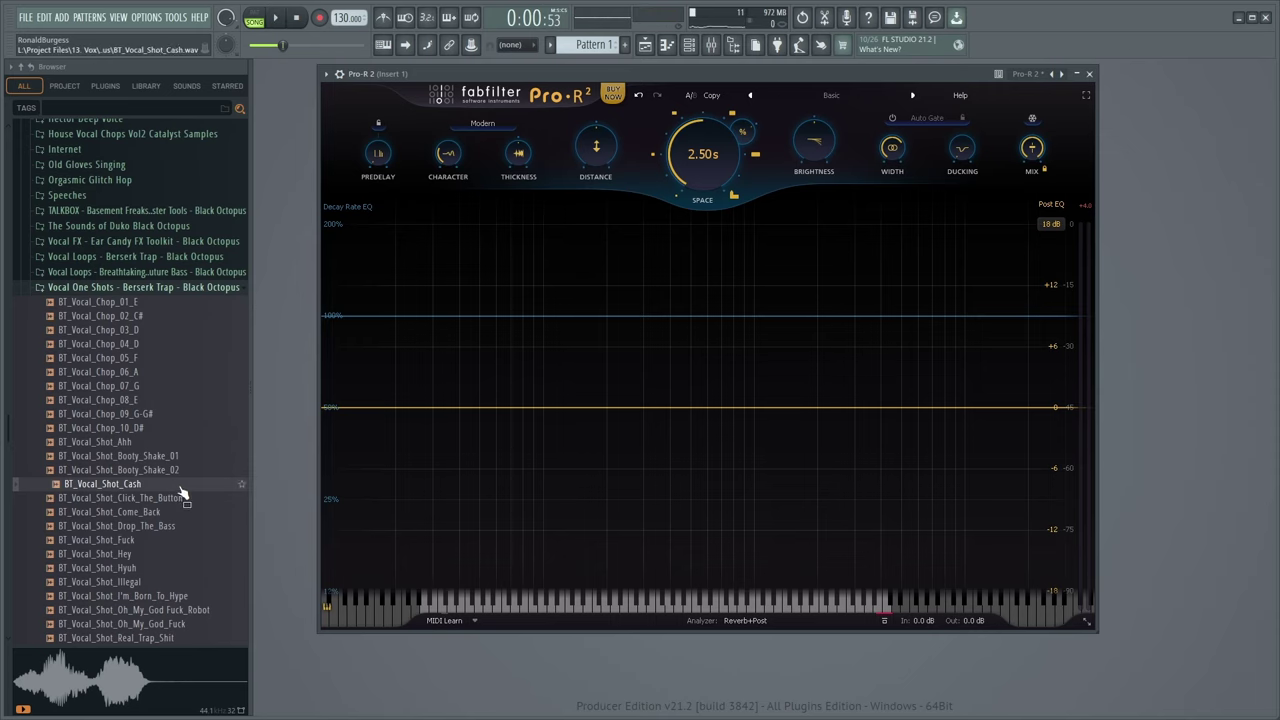
Import BT_Vocal_Shot_Cash as the impulse response and start playback
{"action": "left_click", "coordinate": [846, 100]}
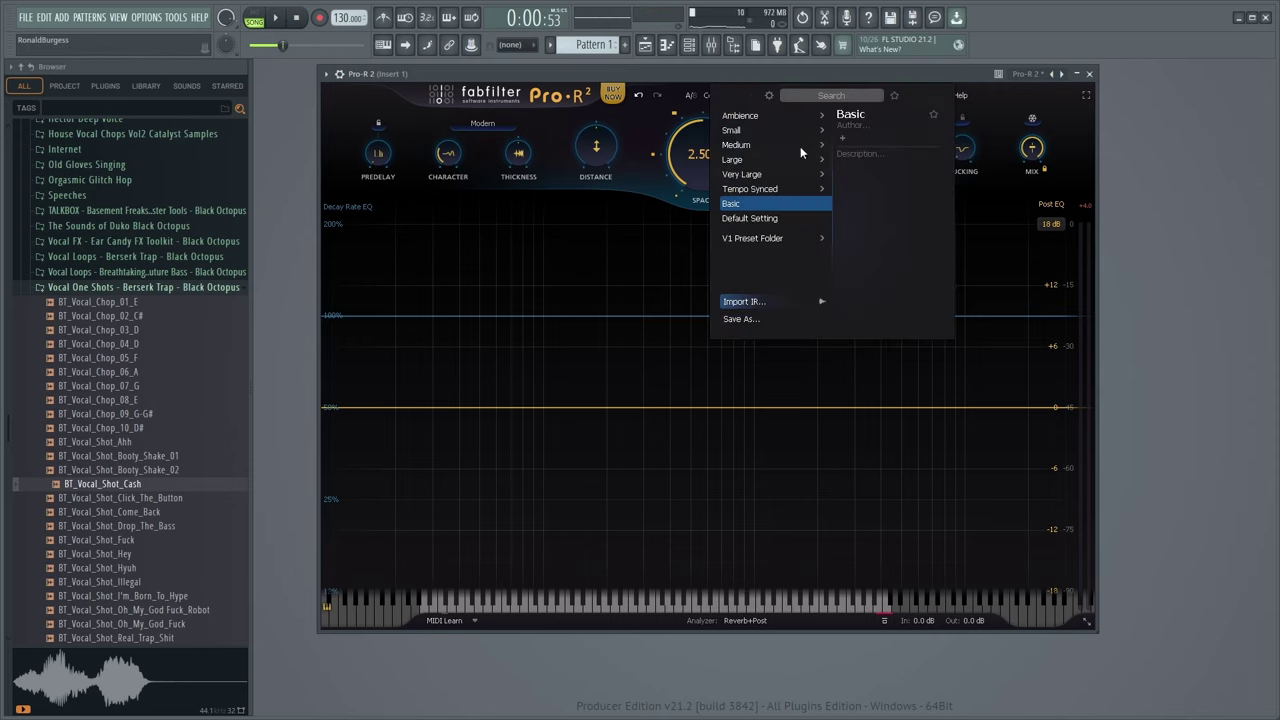
{"action": "left_click", "coordinate": [755, 307]}
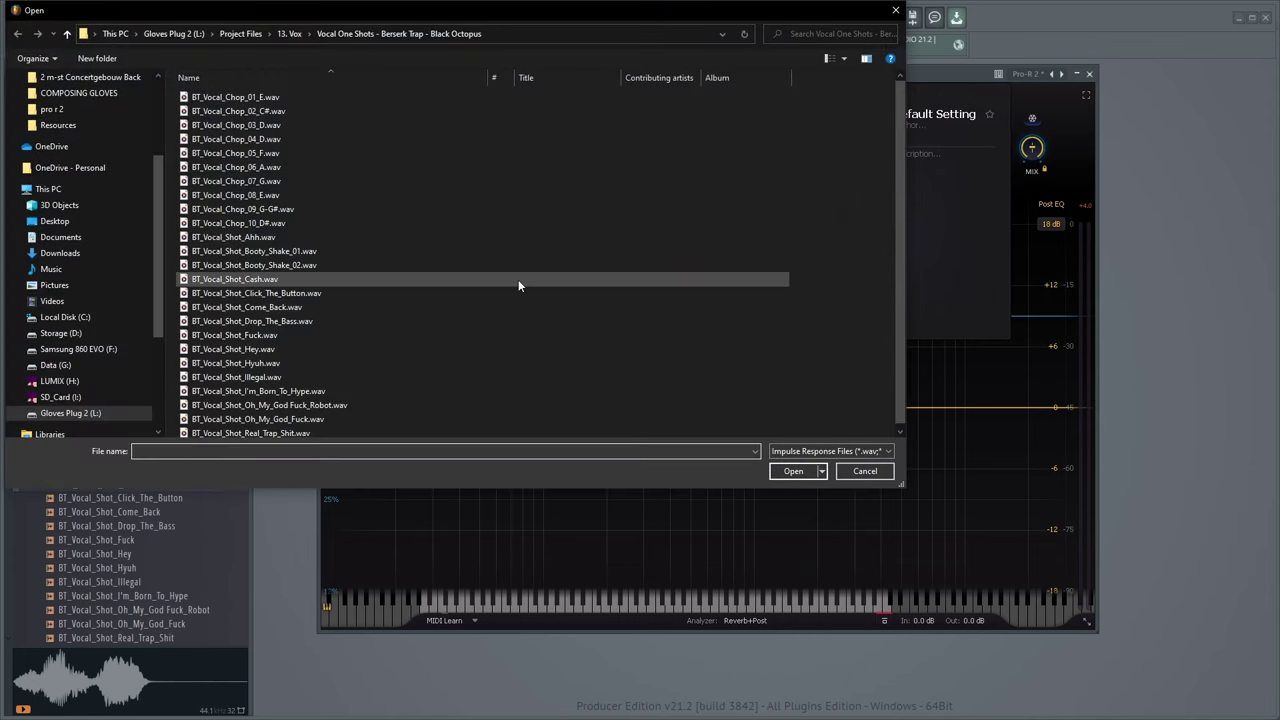
{"action": "left_click", "coordinate": [518, 280]}
{"action": "left_click", "coordinate": [795, 471]}
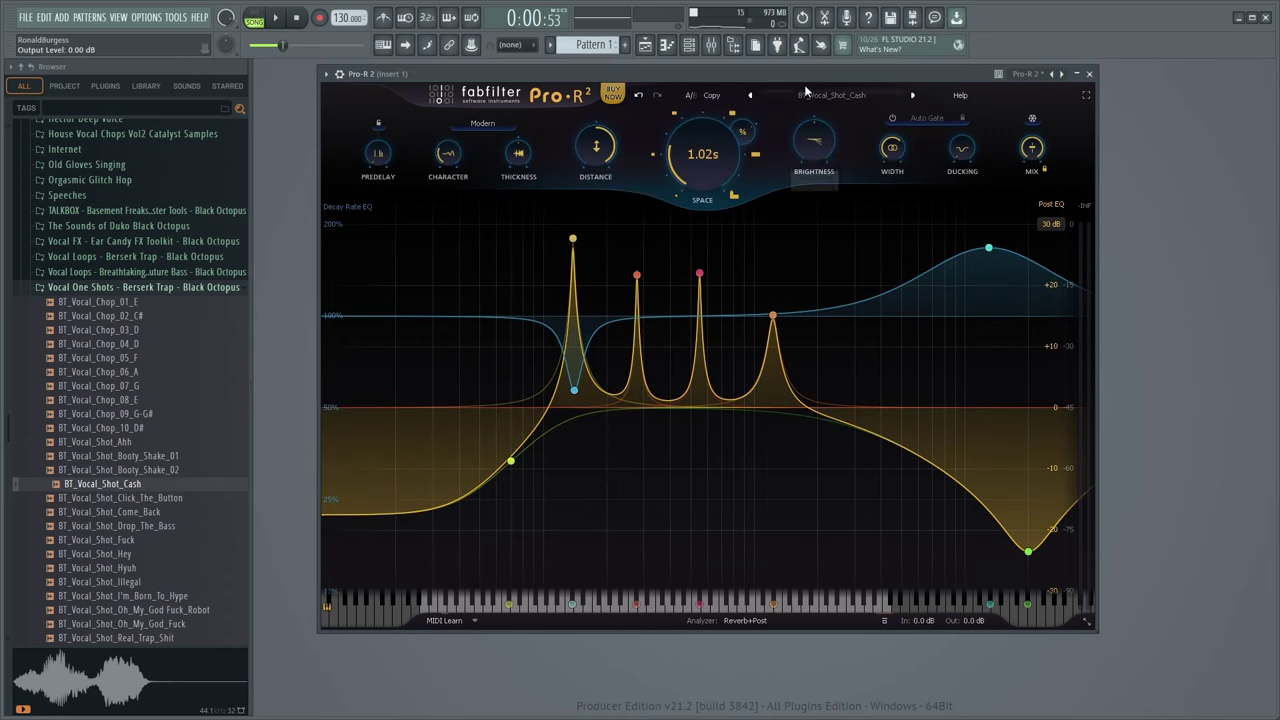
{"action": "key", "text": "space"}
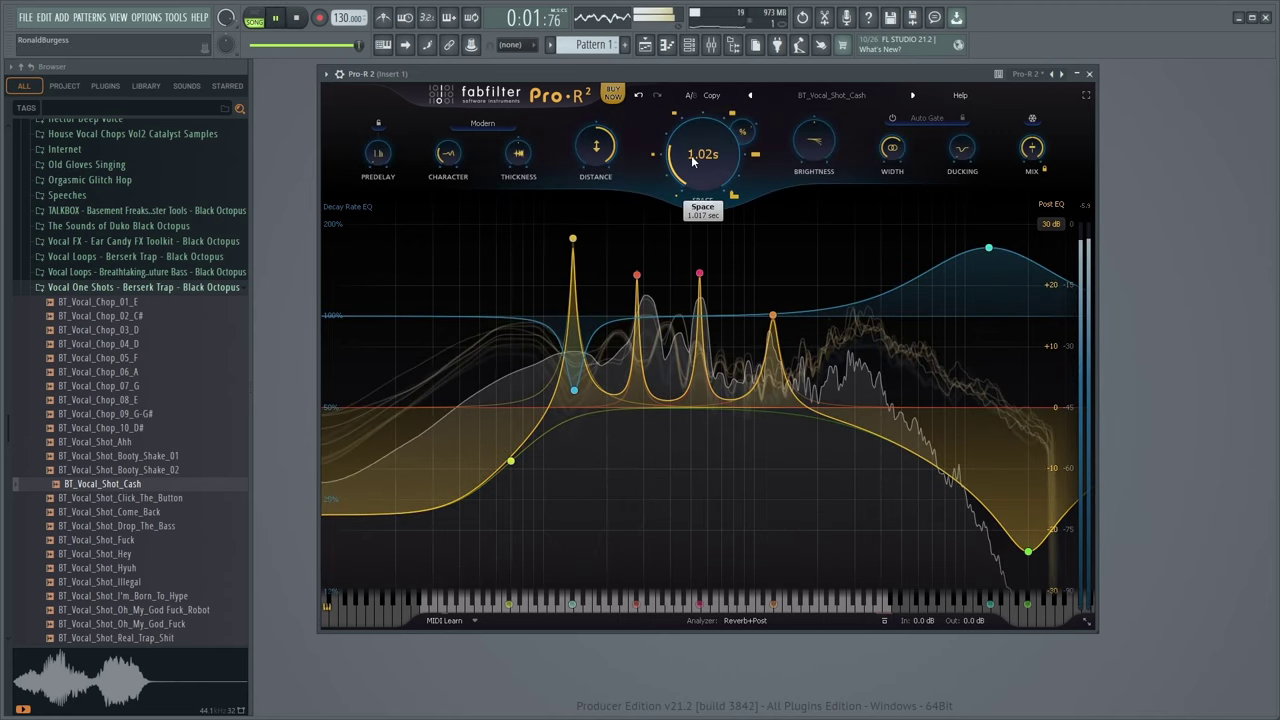
Cut the decay to 0.24 s and pull six post-EQ nodes lower in level and frequency
{"action": "scroll", "coordinate": [688, 178], "scroll_direction": "down", "scroll_amount": 3}
{"action": "scroll", "coordinate": [688, 178], "scroll_direction": "down", "scroll_amount": 5}
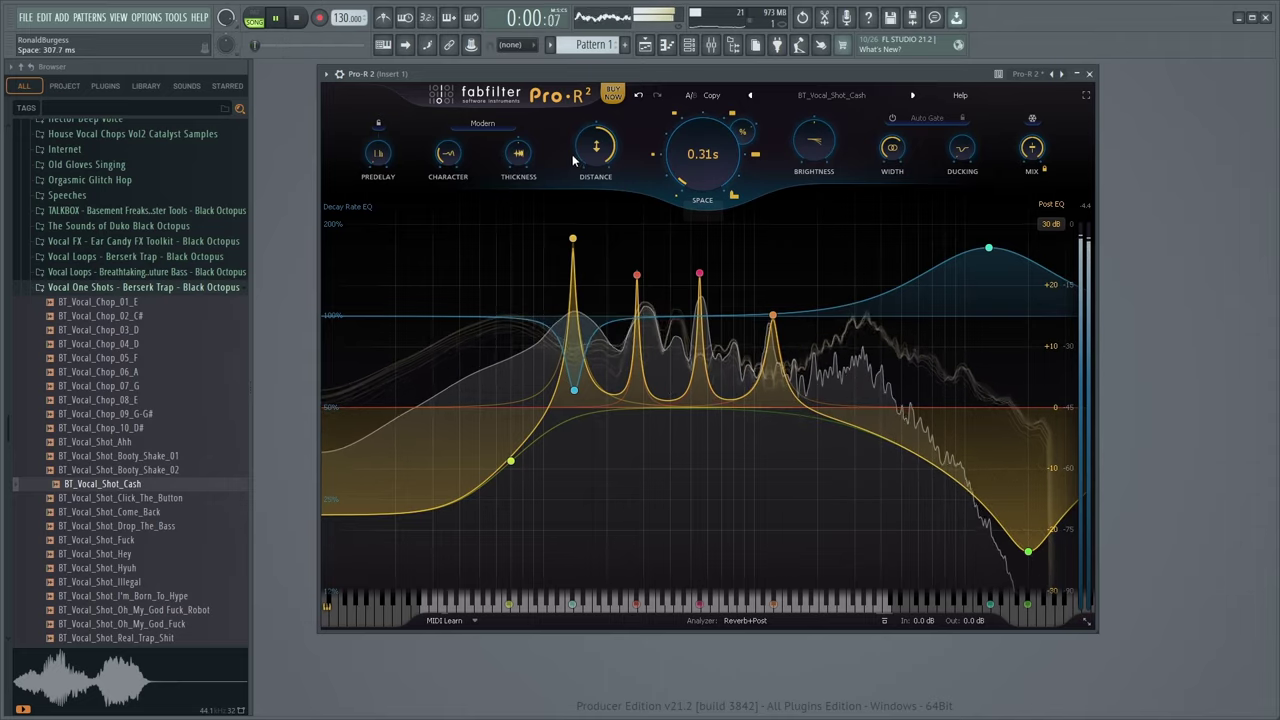
{"action": "scroll", "coordinate": [597, 190], "scroll_direction": "down", "scroll_amount": 6}
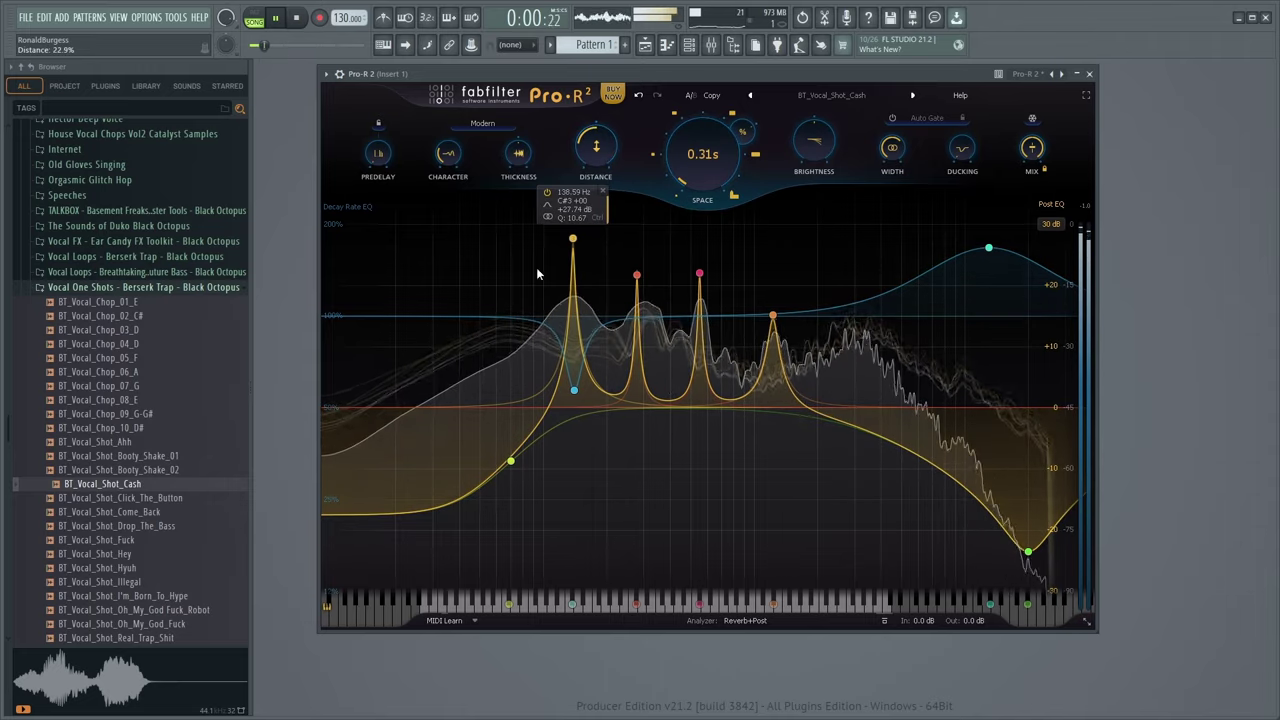
{"action": "scroll", "coordinate": [447, 152], "scroll_direction": "up", "scroll_amount": 2}
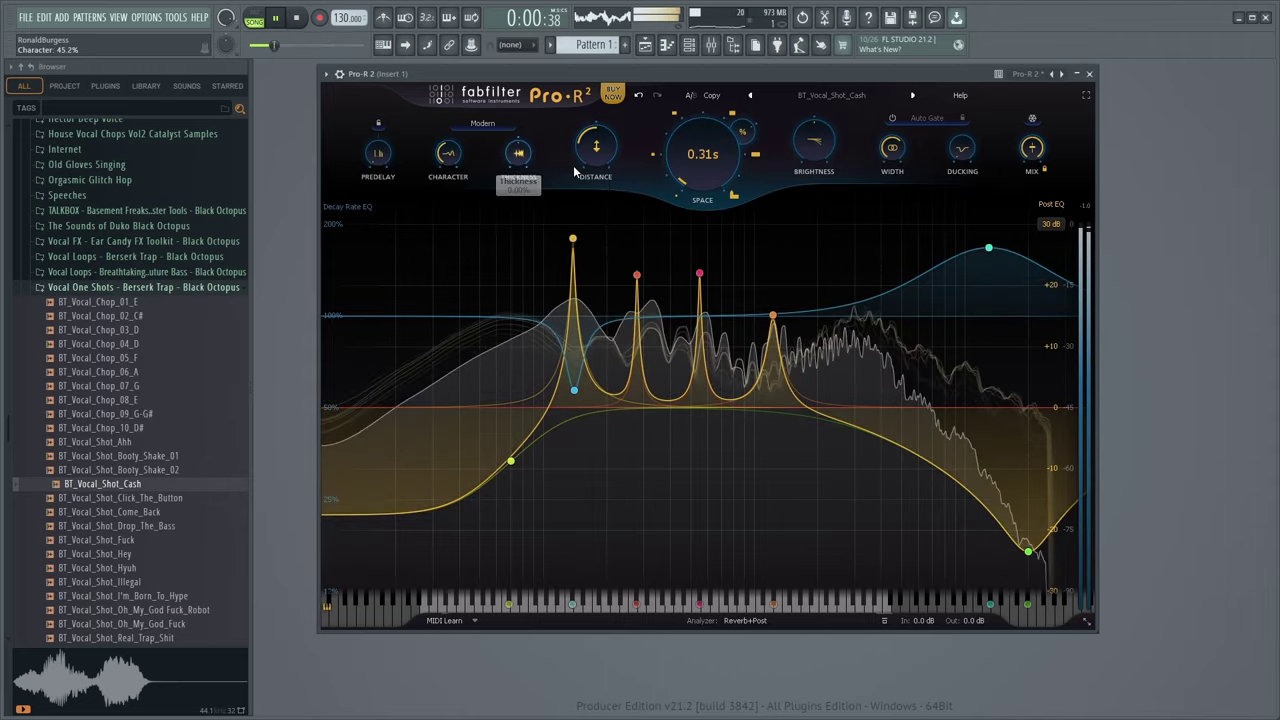
{"action": "scroll", "coordinate": [702, 160], "scroll_direction": "down", "scroll_amount": 3}
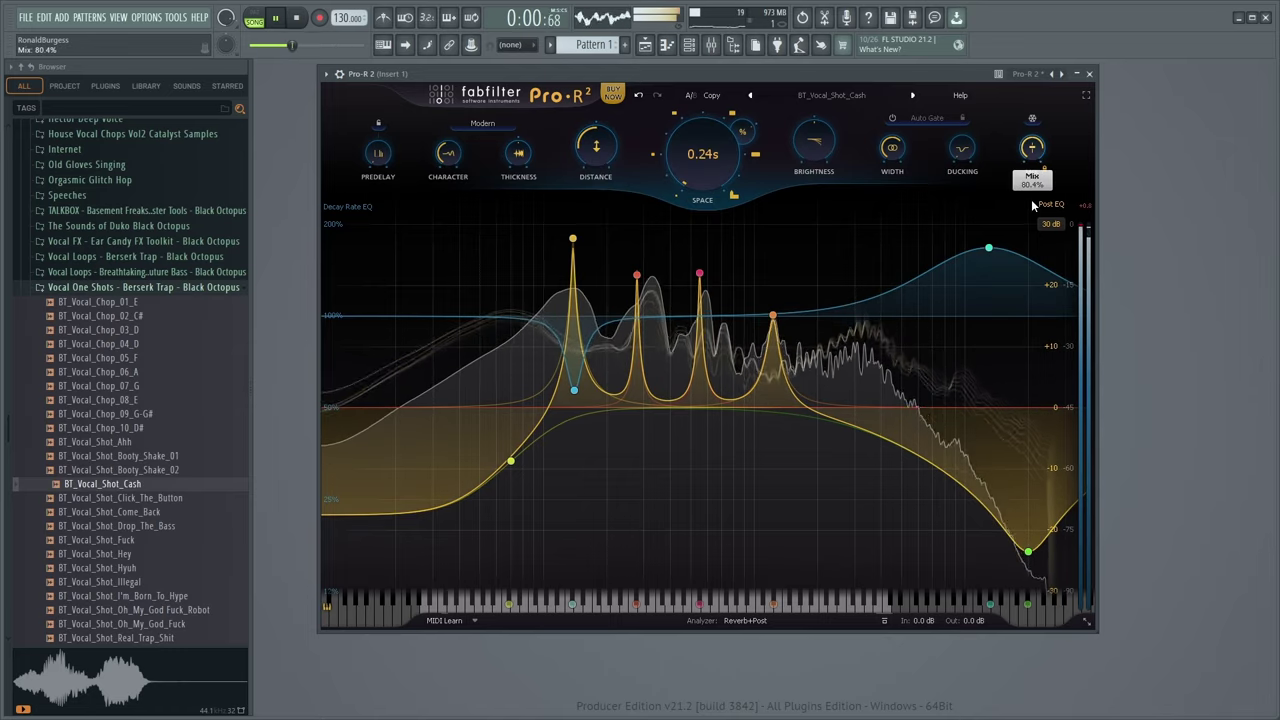
{"action": "left_click_drag", "start_coordinate": [478, 214], "coordinate": [848, 498]}
{"action": "left_click_drag", "start_coordinate": [800, 345], "coordinate": [770, 320]}
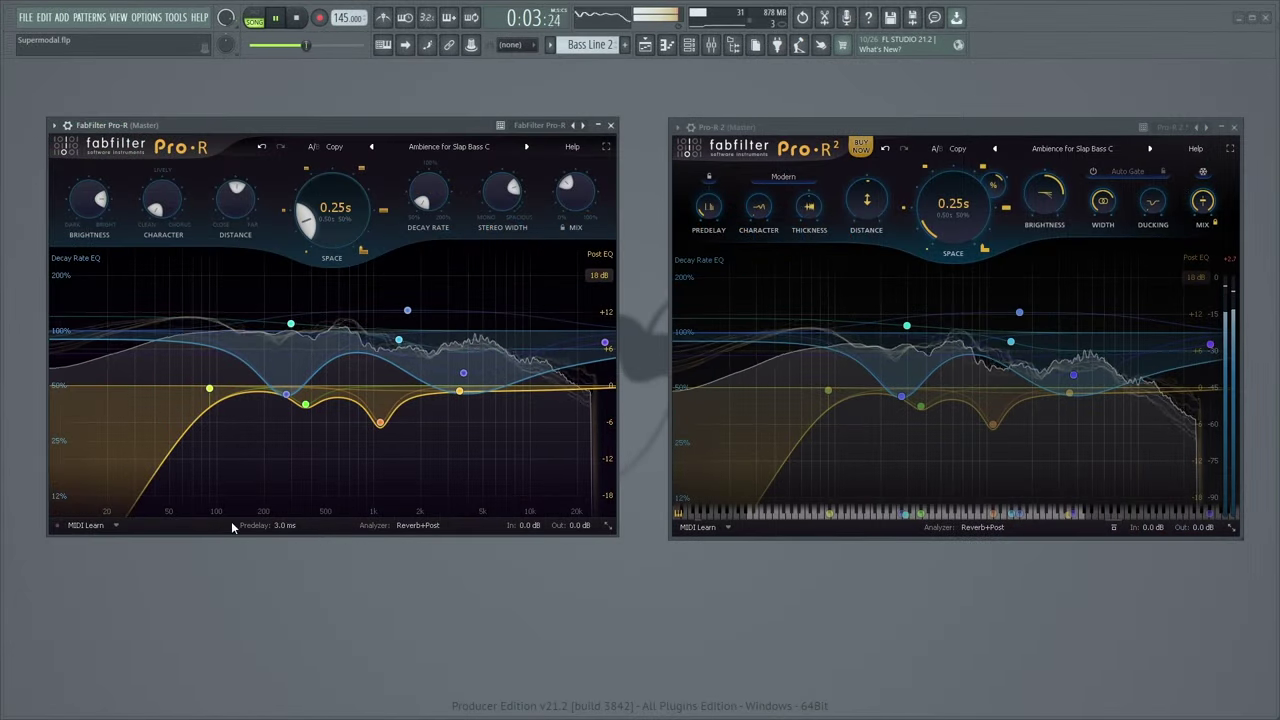
Bring up the tempo-sync choices for Pro-R 2's Predelay knob
{"action": "mouse_move", "coordinate": [244, 521]}
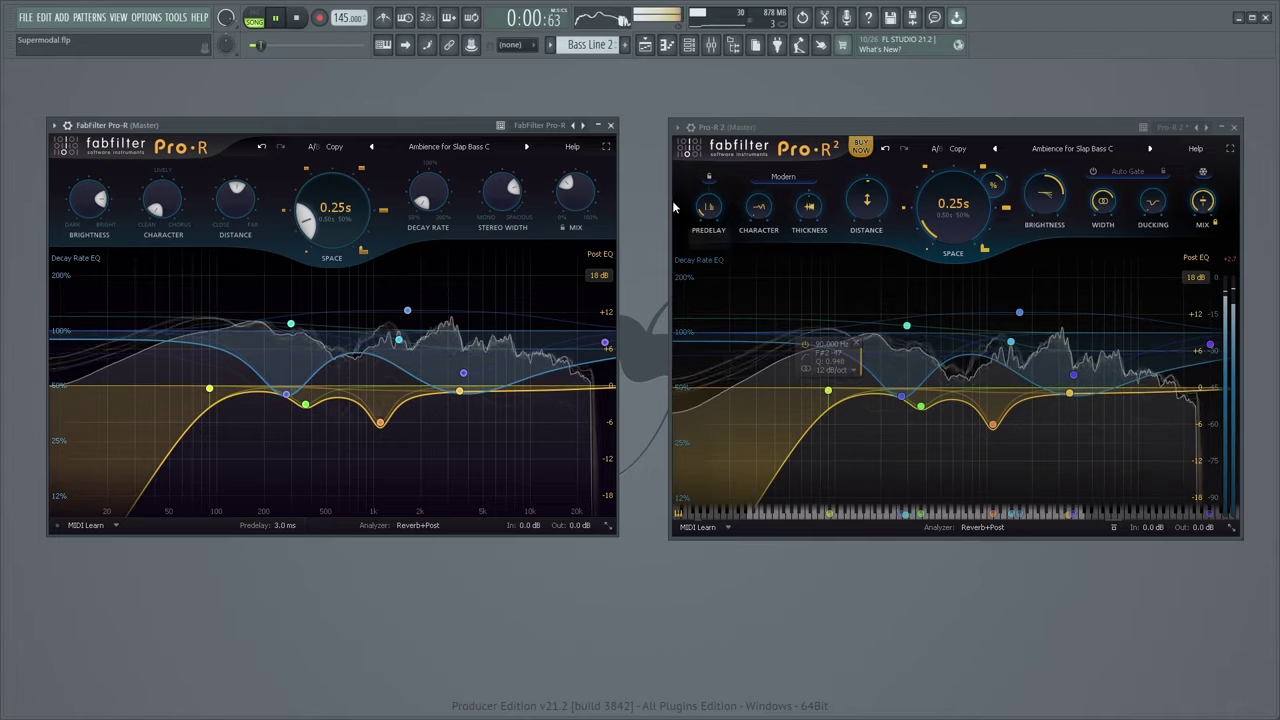
{"action": "left_click", "coordinate": [708, 179]}
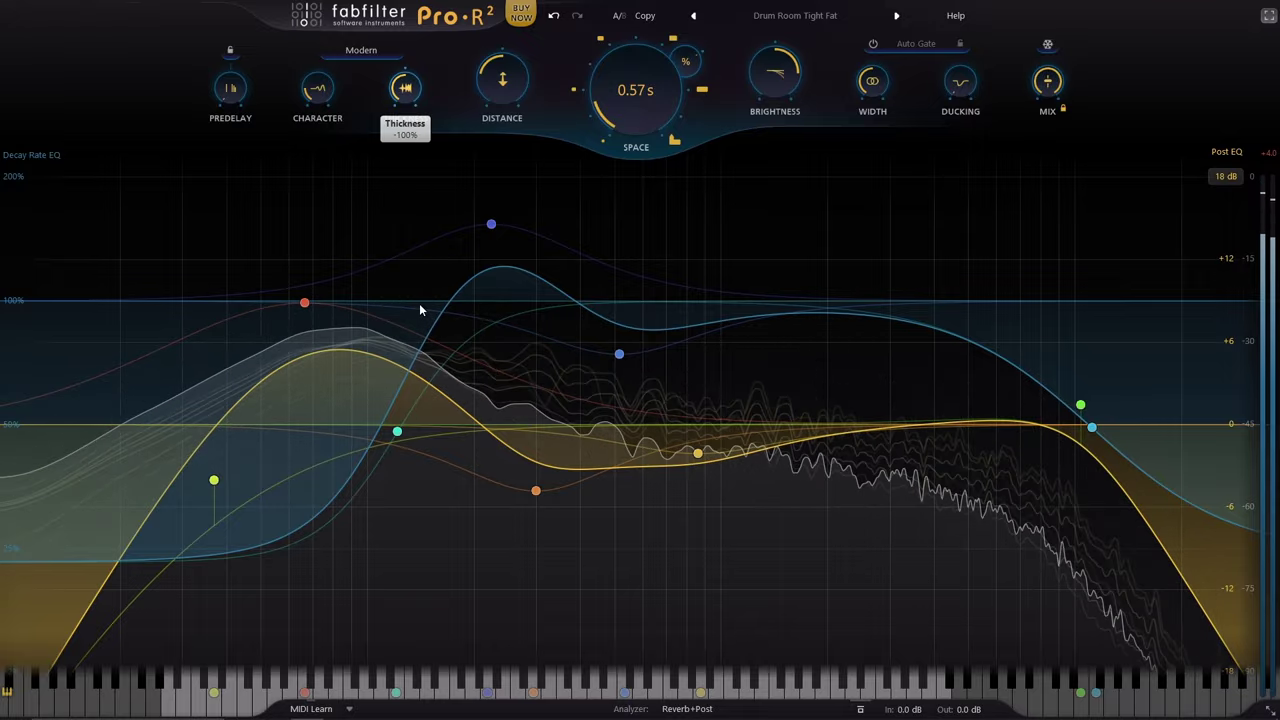
Vary the Thickness of the Drum Room Tight Fat reverb during playback
{"action": "left_click_drag", "start_coordinate": [405, 92], "coordinate": [400, 117]}
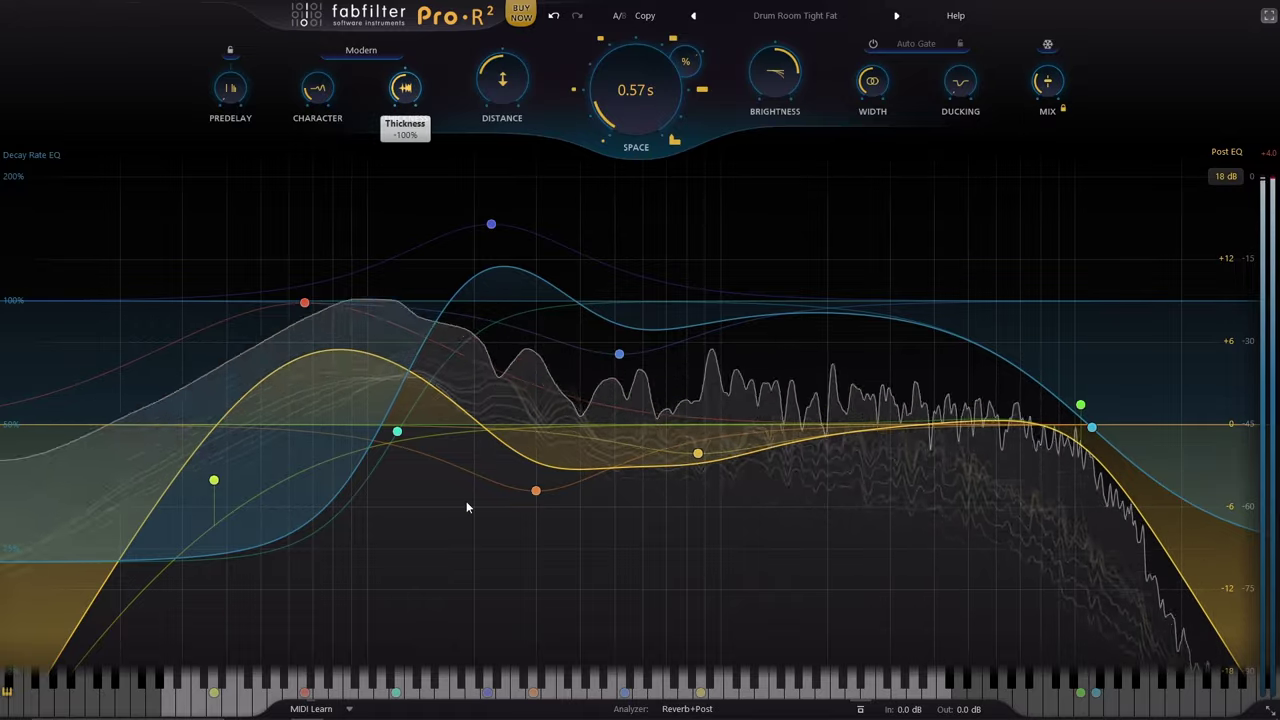
{"action": "mouse_move", "coordinate": [454, 252]}
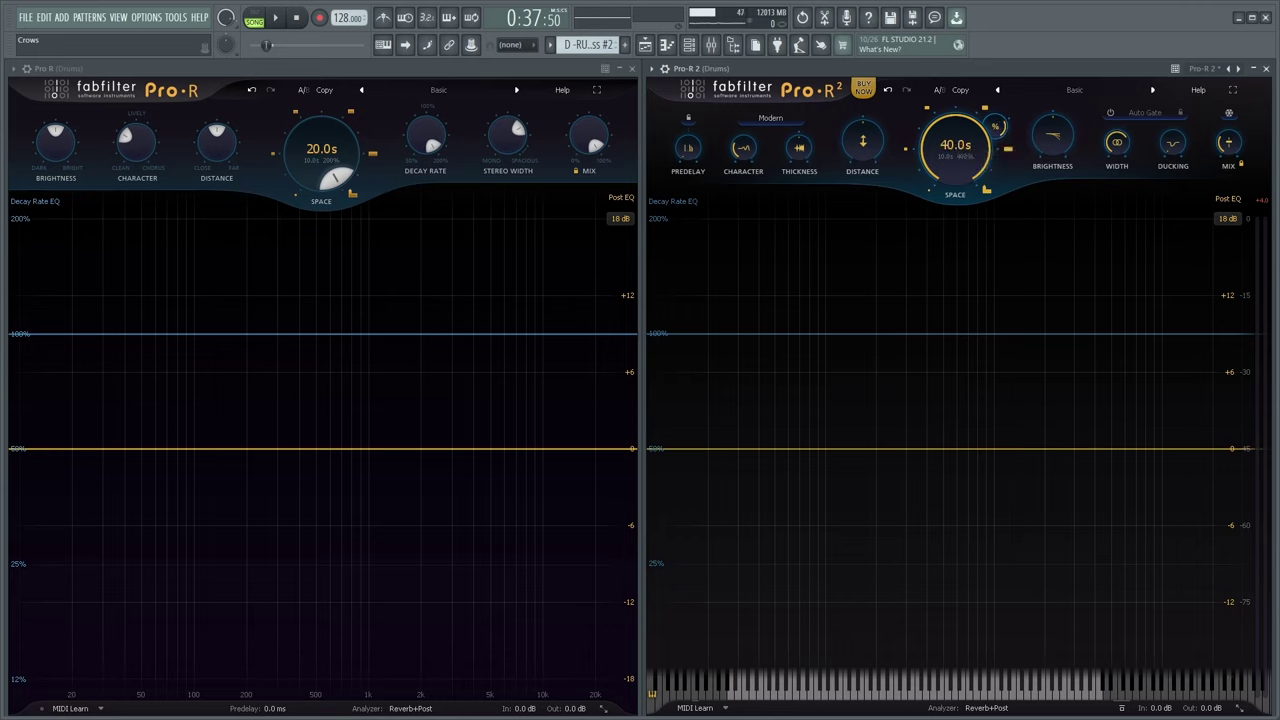
Play the drums to compare Pro-R's 20 s decay with Pro-R 2's 40 s
{"action": "key", "text": "space"}
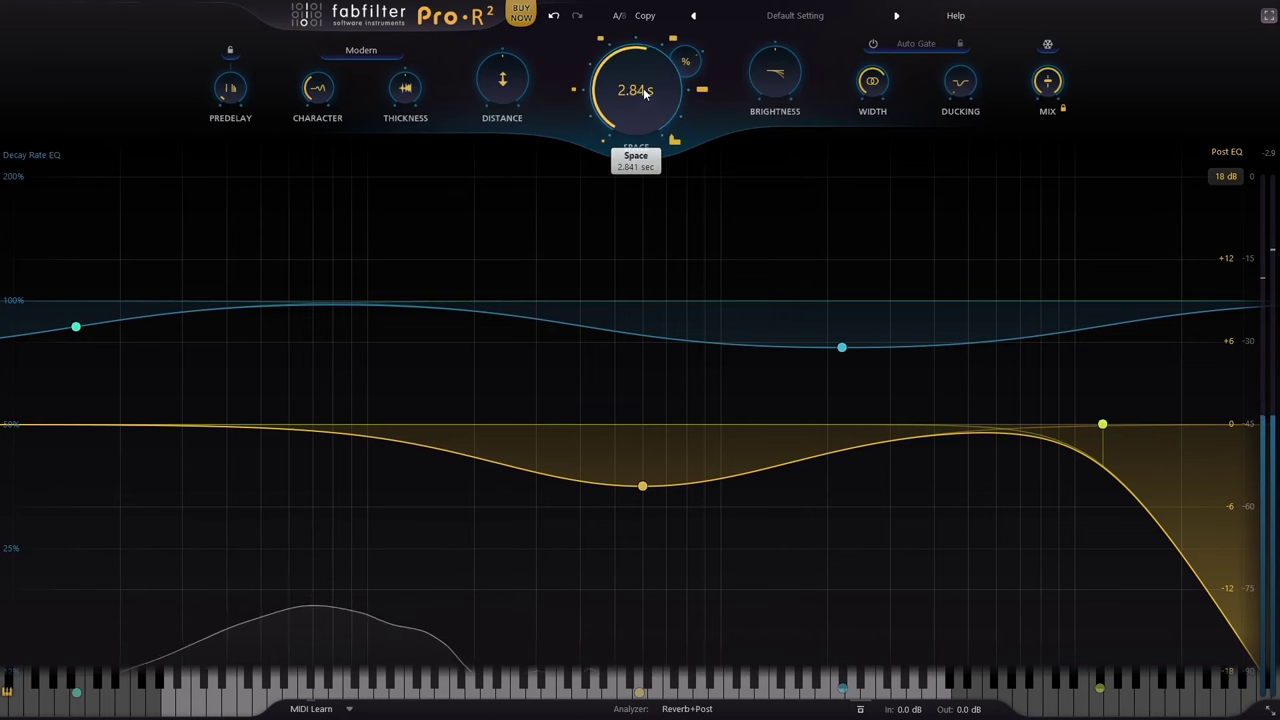
Lengthen the reverb decay, start playback and freeze the current reverb tail
{"action": "left_click_drag", "start_coordinate": [643, 112], "coordinate": [651, 8]}
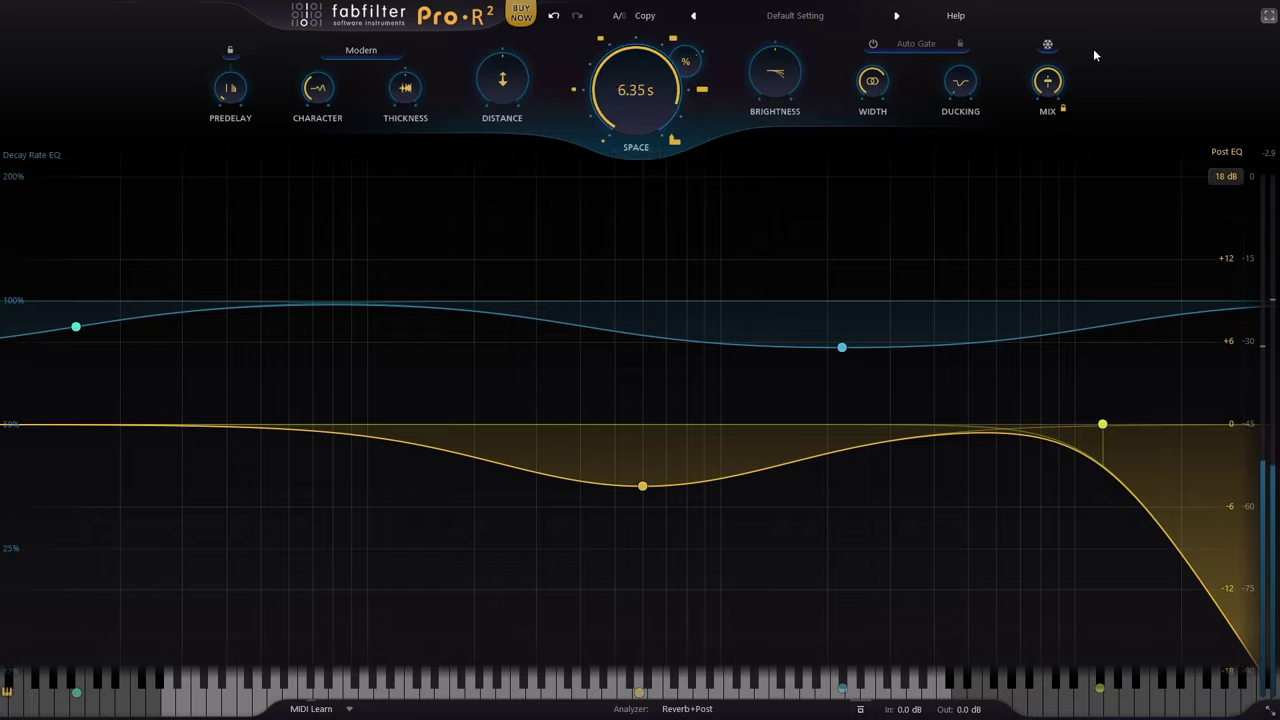
{"action": "key", "text": "space"}
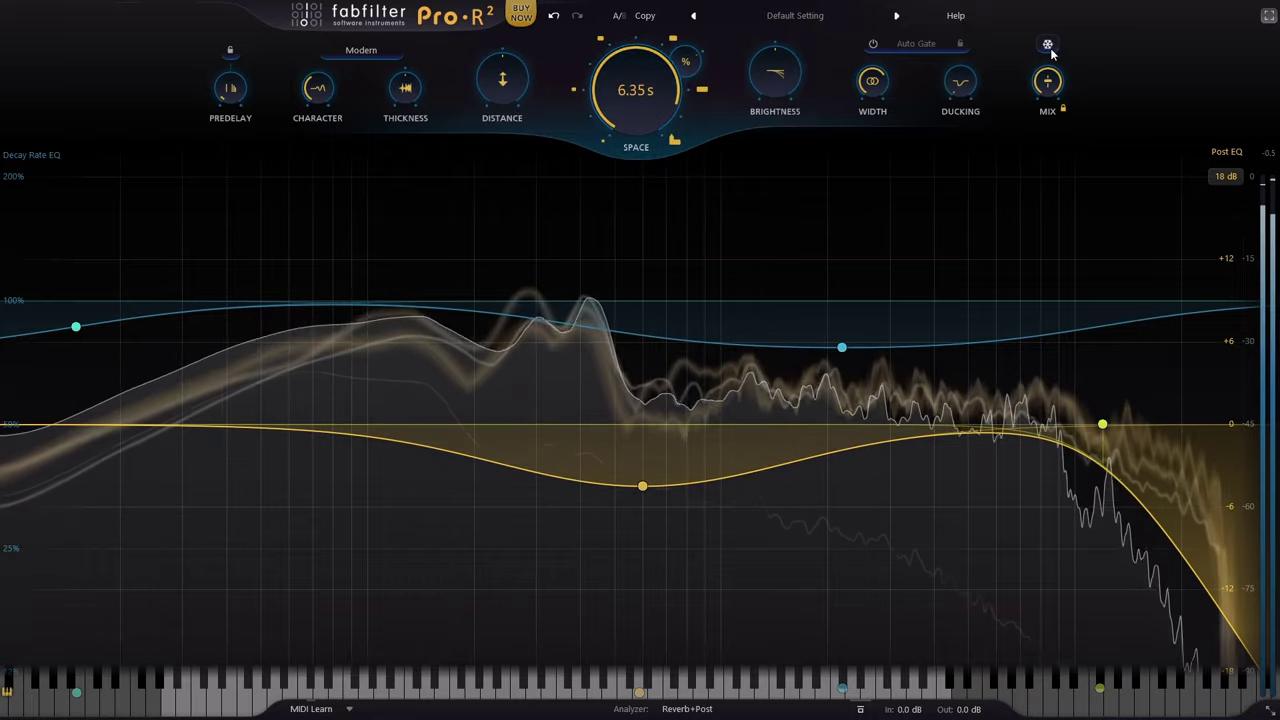
{"action": "left_click", "coordinate": [1047, 44]}
Reshape the frozen tail with post-EQ boosts near 3175 Hz and 960 Hz and a deep cut near 434 Hz
{"action": "left_click_drag", "start_coordinate": [650, 486], "coordinate": [964, 295]}
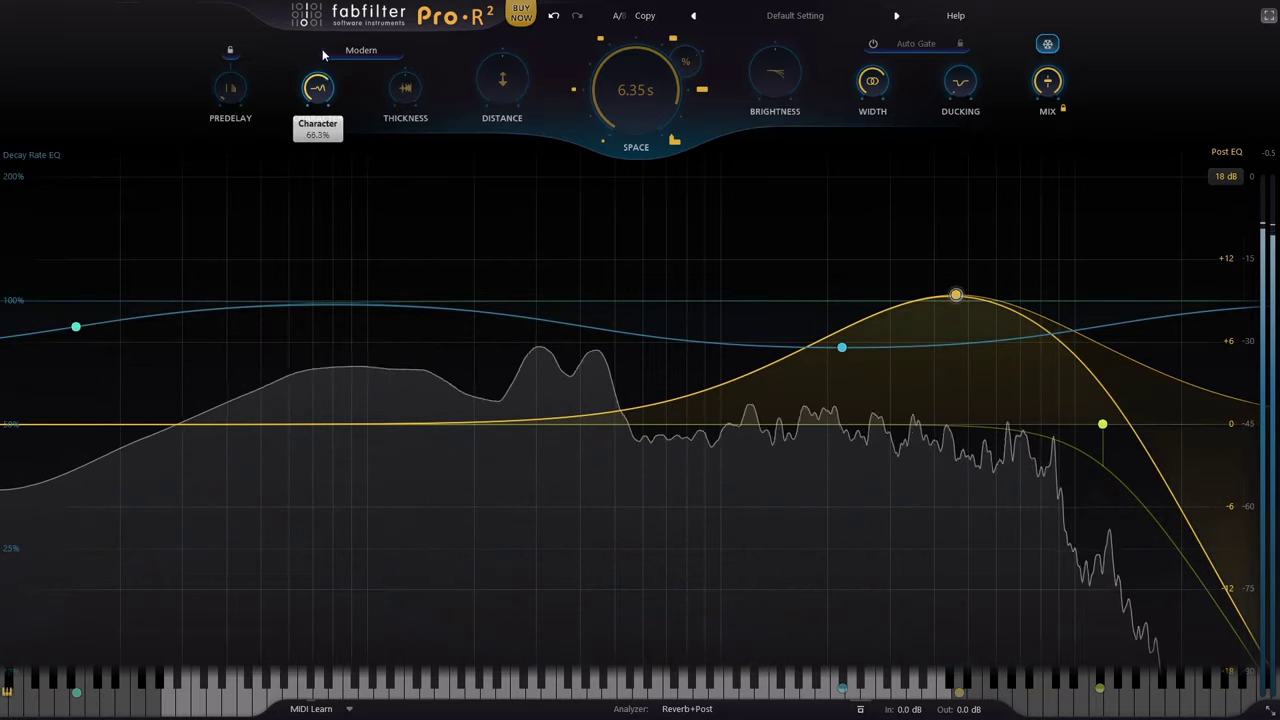
{"action": "left_click_drag", "start_coordinate": [540, 426], "coordinate": [592, 590]}
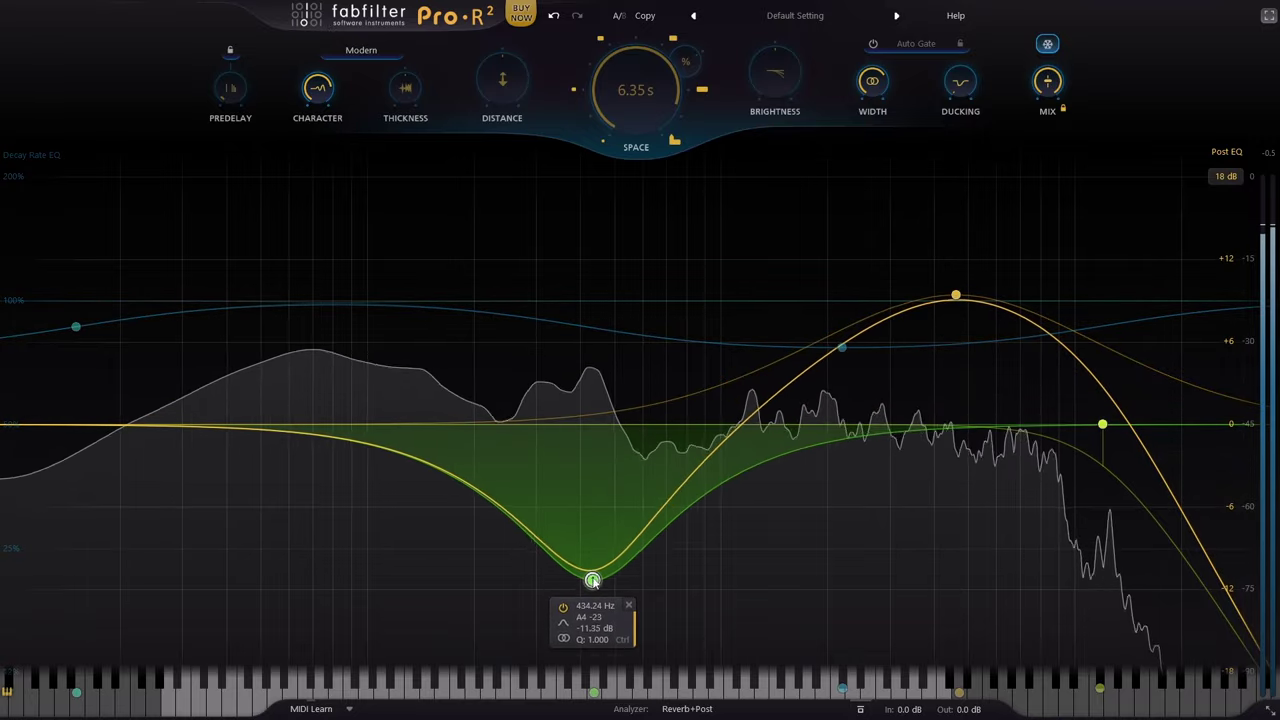
{"action": "left_click_drag", "start_coordinate": [715, 424], "coordinate": [871, 212]}
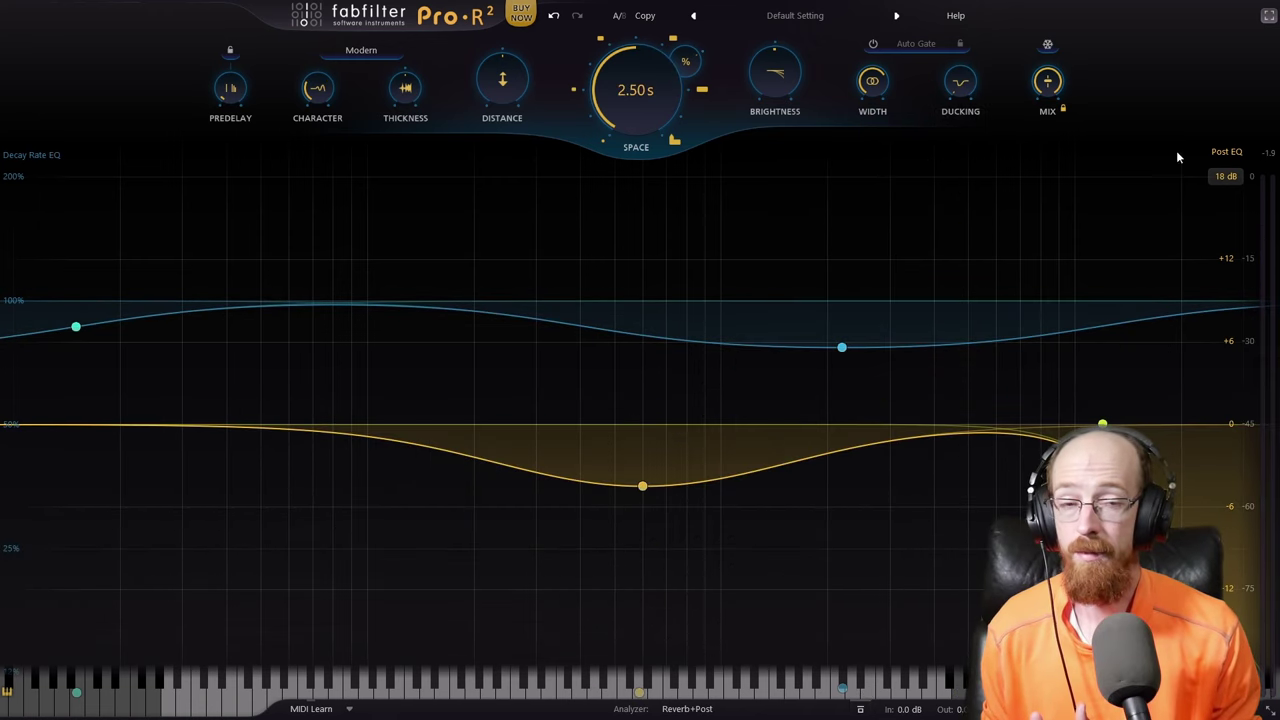
While playing, sweep Brightness up from -100% to about 72% and set Ducking to +8.87 dB
{"action": "key", "text": "space"}
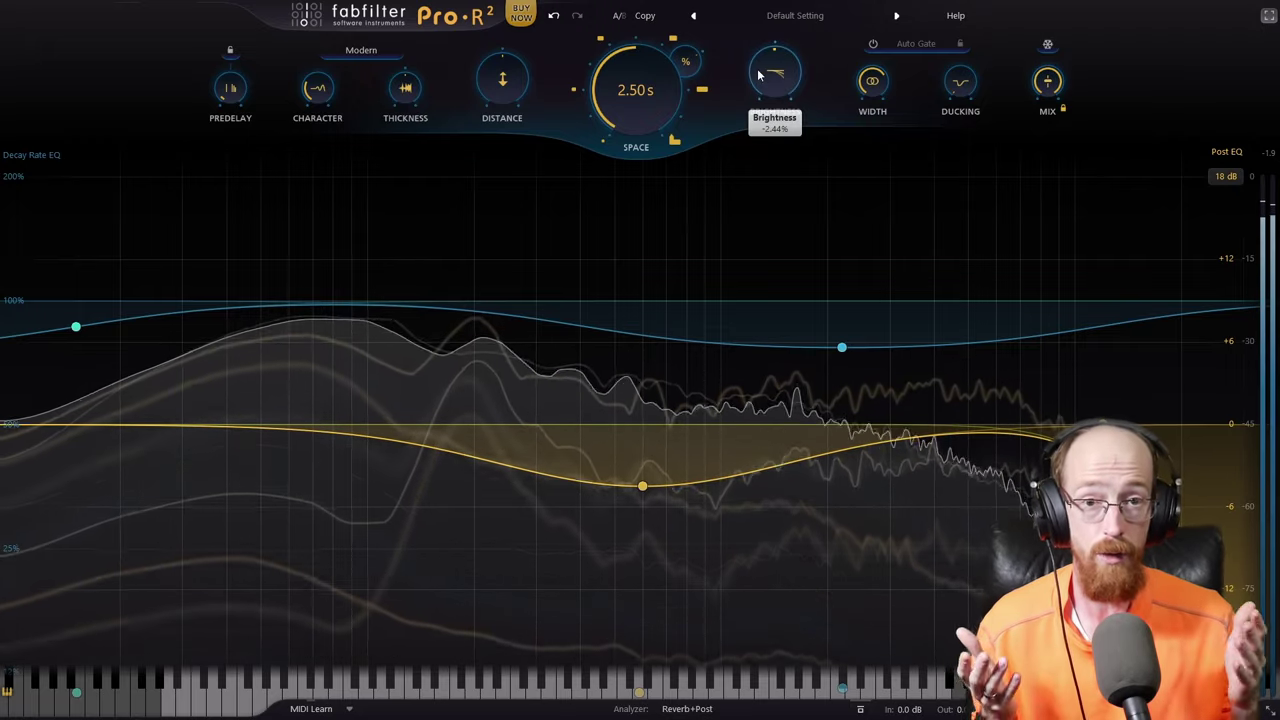
{"action": "left_click_drag", "start_coordinate": [777, 296], "coordinate": [777, 87]}
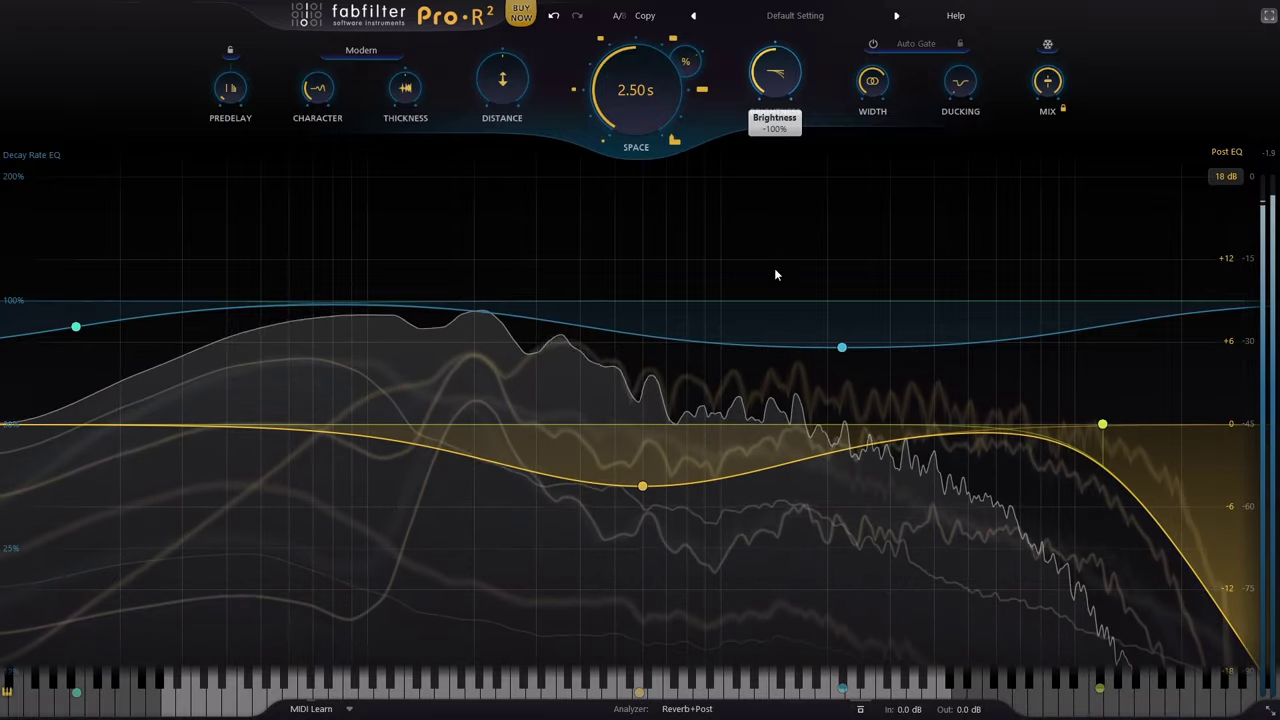
{"action": "left_click_drag", "start_coordinate": [777, 294], "coordinate": [777, 42]}
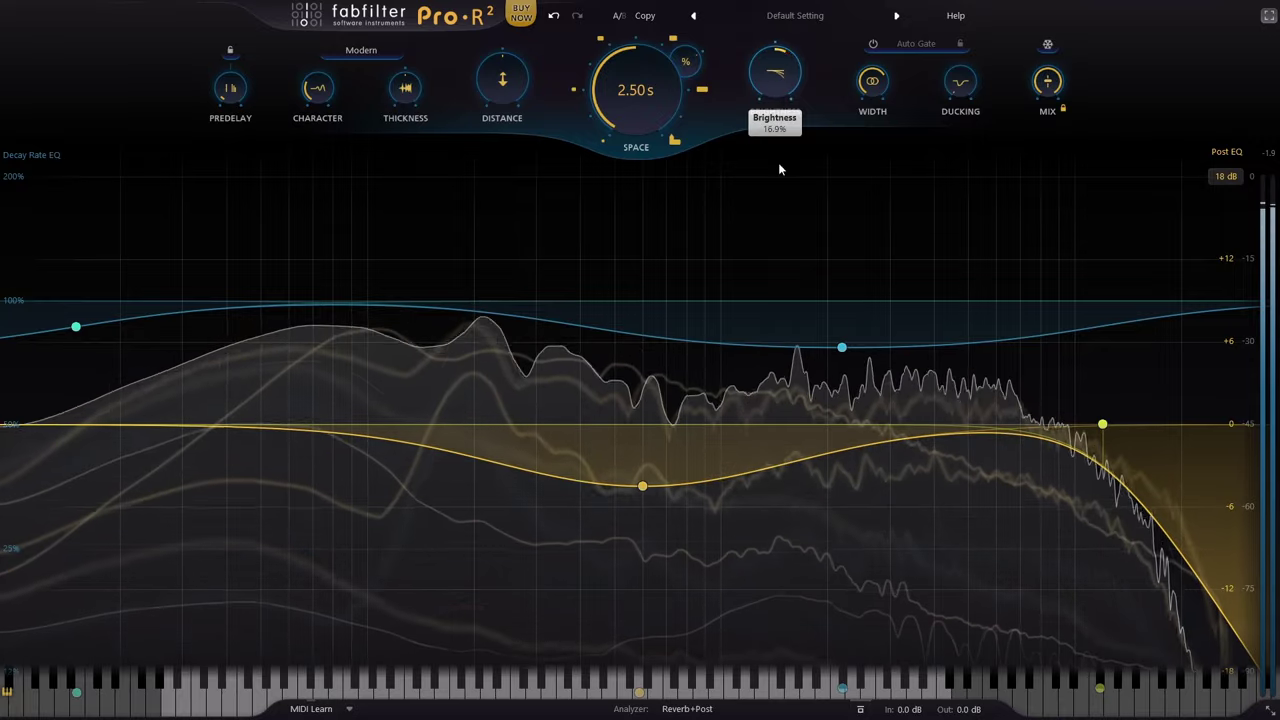
{"action": "left_click_drag", "start_coordinate": [777, 194], "coordinate": [782, 64]}
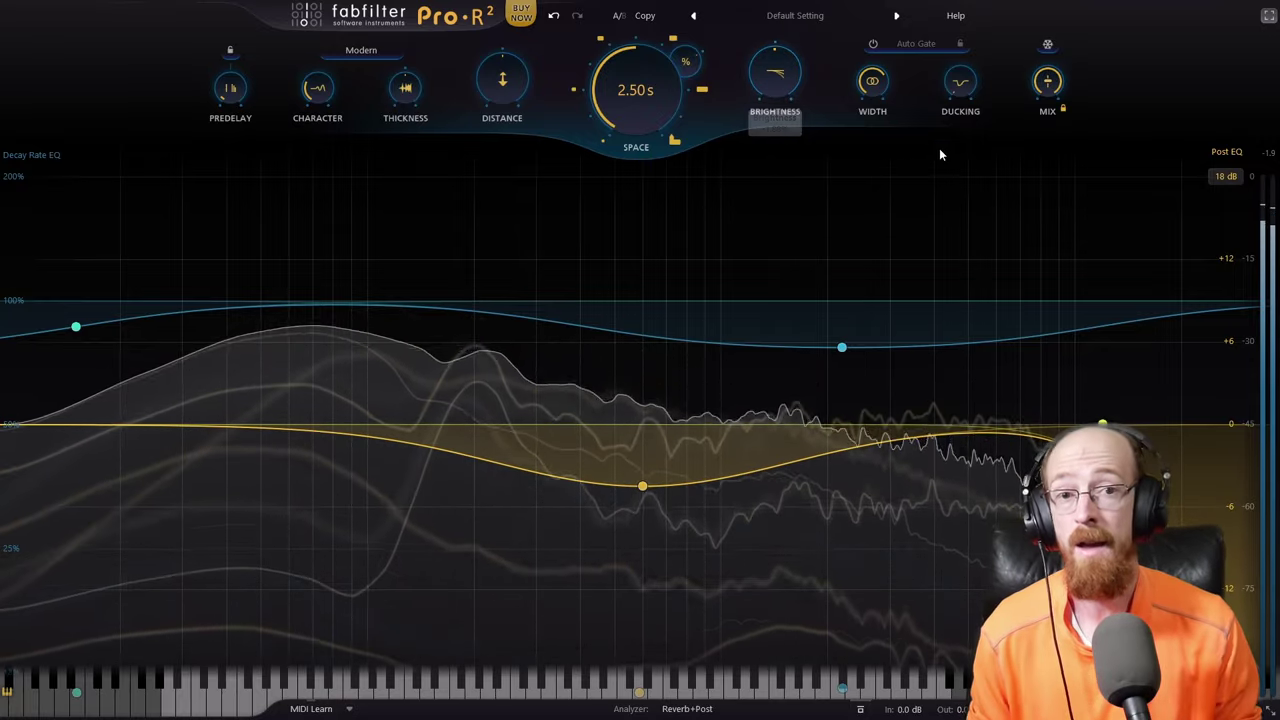
{"action": "left_click_drag", "start_coordinate": [967, 36], "coordinate": [969, 15]}
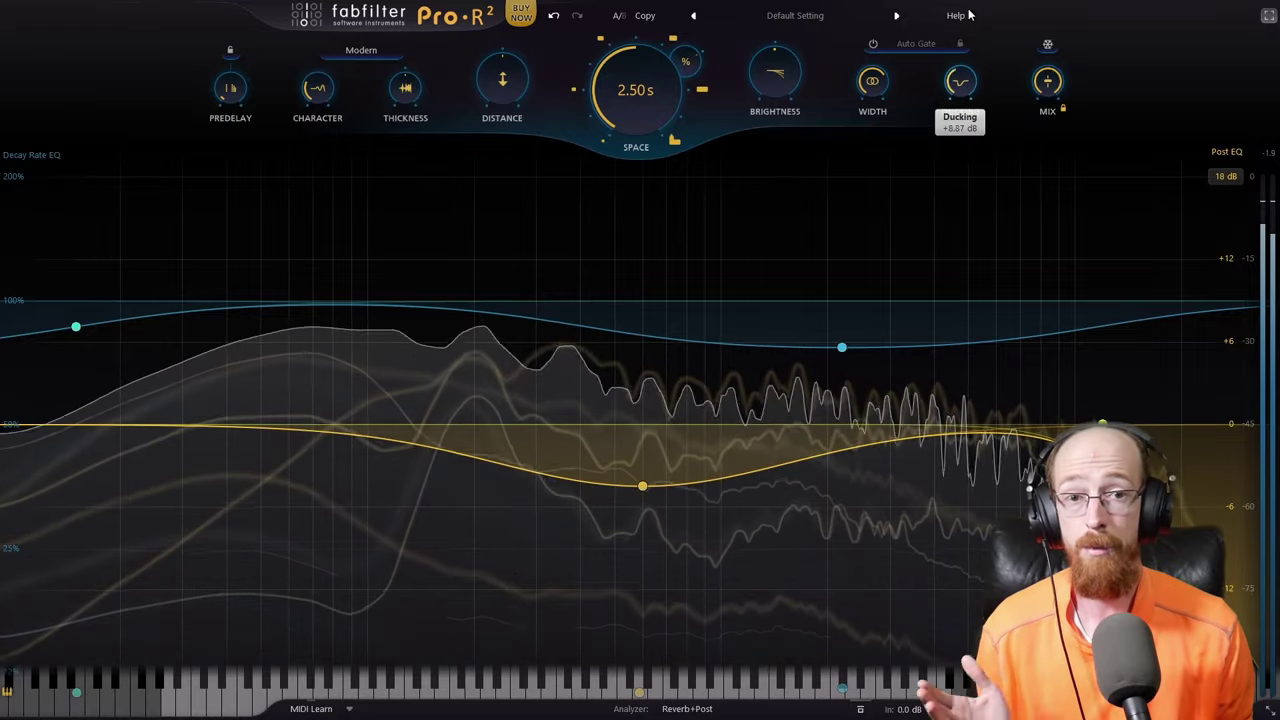
Push Ducking to +17.43 dB and beyond, then back it off to about +19 dB
{"action": "mouse_move", "coordinate": [965, 62]}
{"action": "left_mouse_down"}
{"action": "mouse_move", "coordinate": [968, 38]}
{"action": "mouse_move", "coordinate": [965, 75]}
{"action": "left_mouse_up"}
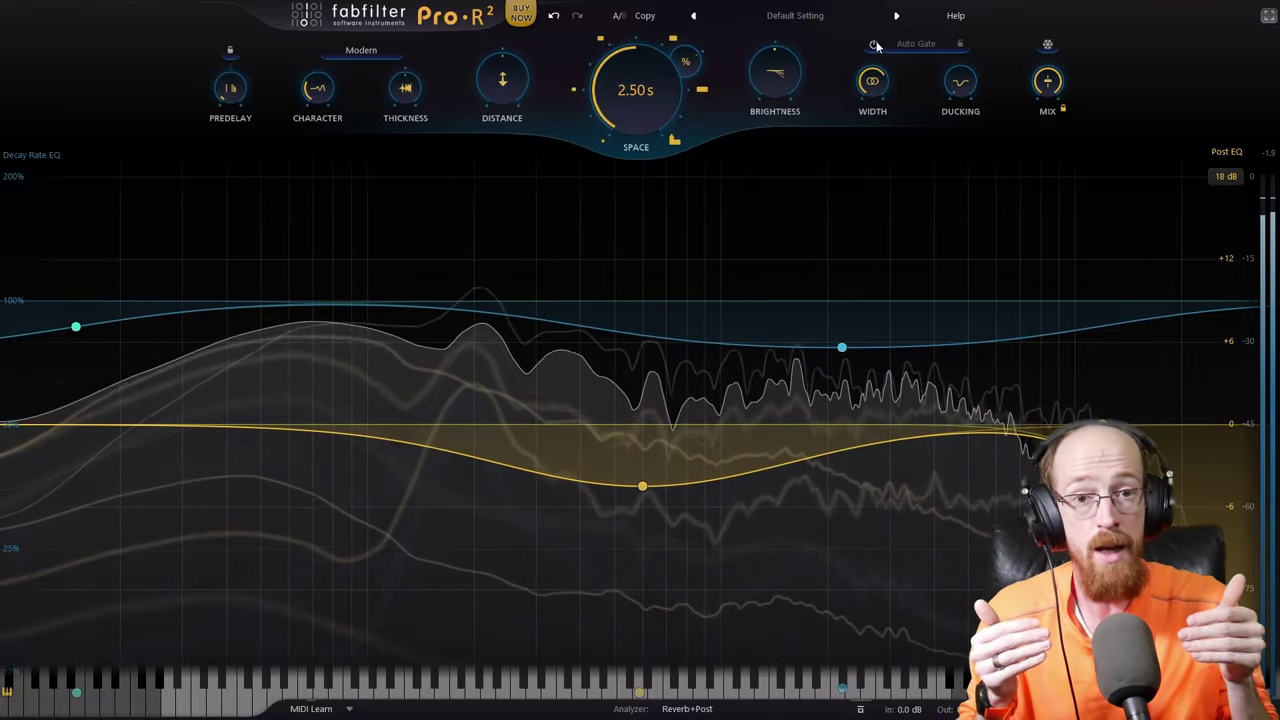
{"action": "left_click", "coordinate": [875, 44]}
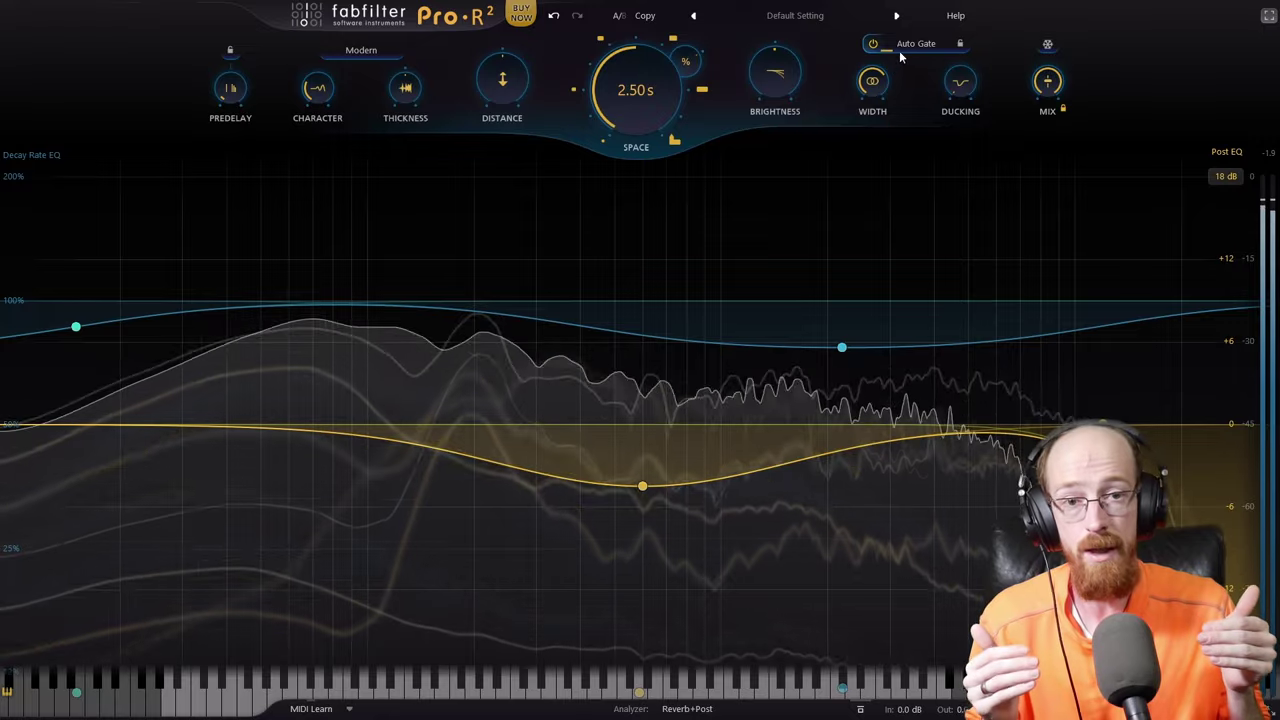
{"action": "mouse_move", "coordinate": [903, 53]}
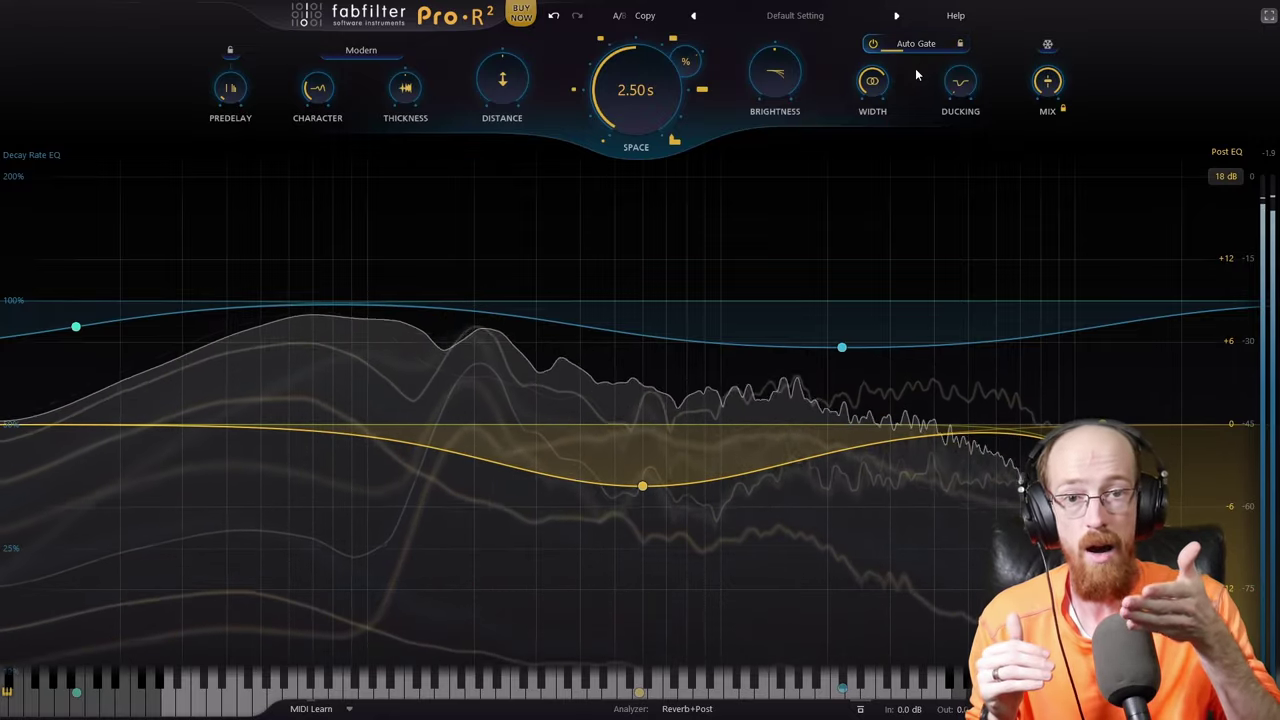
{"action": "mouse_move", "coordinate": [965, 90]}
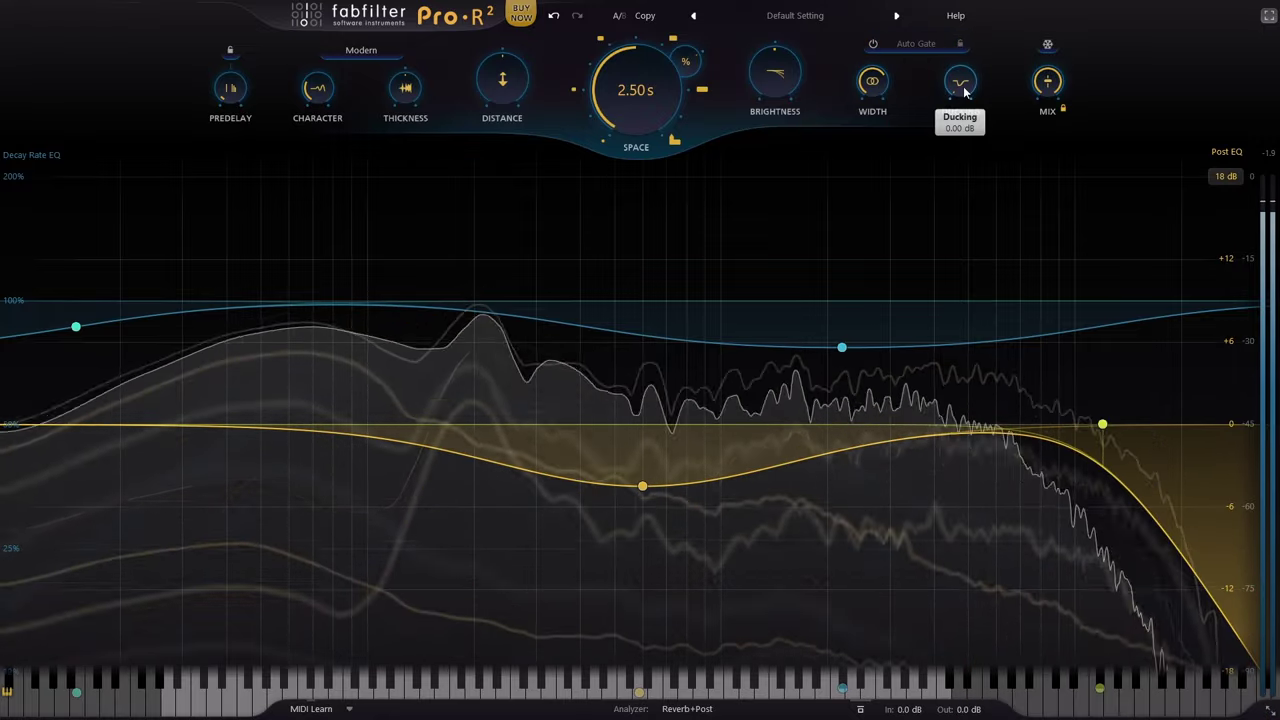
{"action": "left_click_drag", "start_coordinate": [967, 30], "coordinate": [970, 8]}
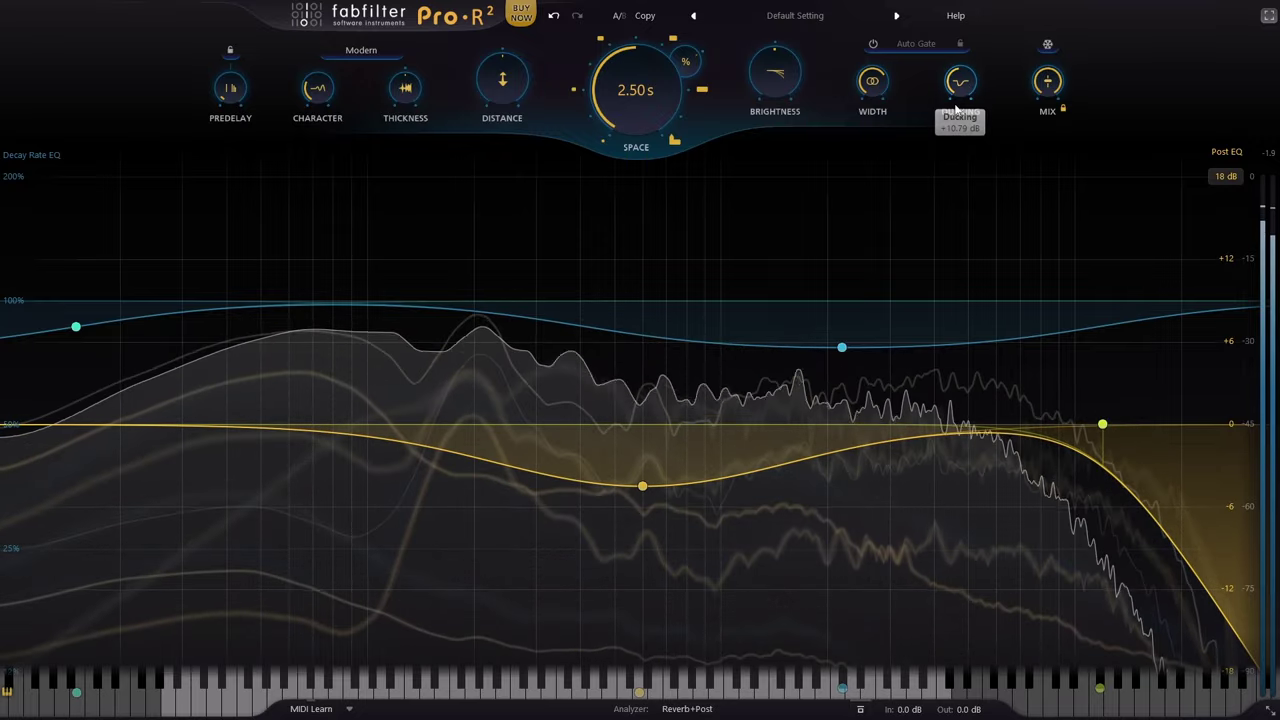
{"action": "left_click_drag", "start_coordinate": [965, 62], "coordinate": [967, 38]}
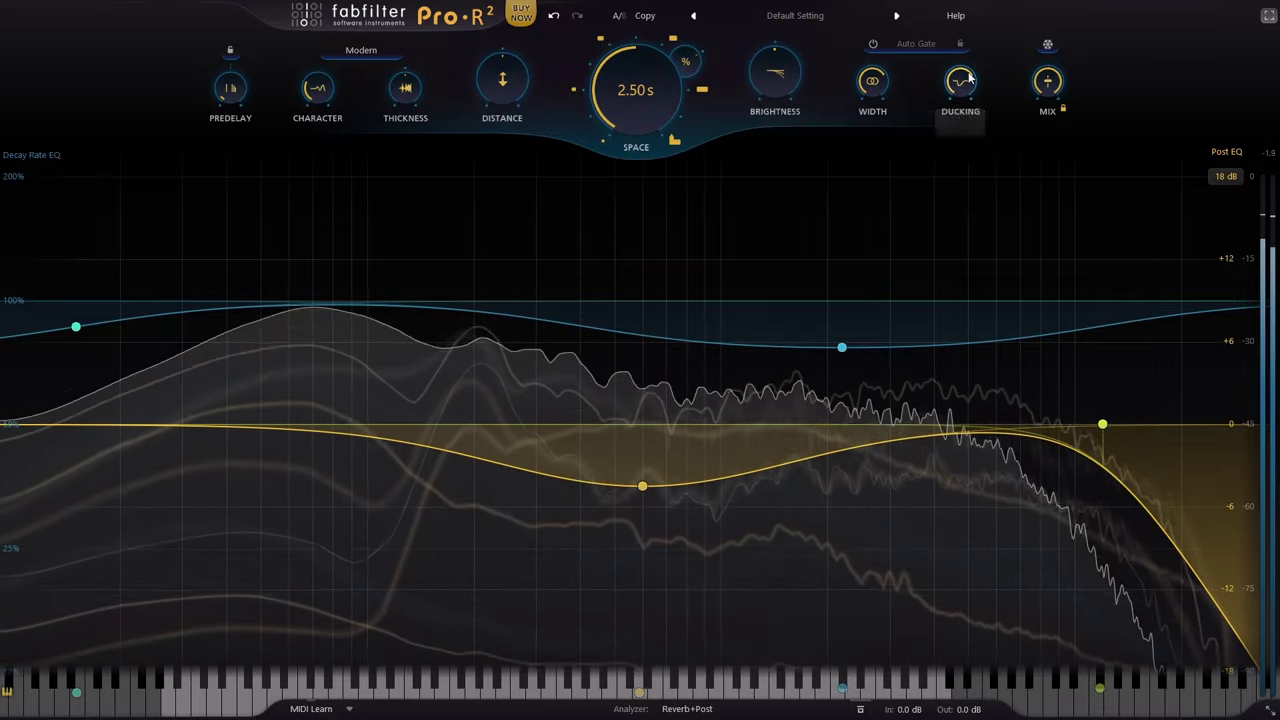
{"action": "left_click_drag", "start_coordinate": [965, 84], "coordinate": [963, 200]}
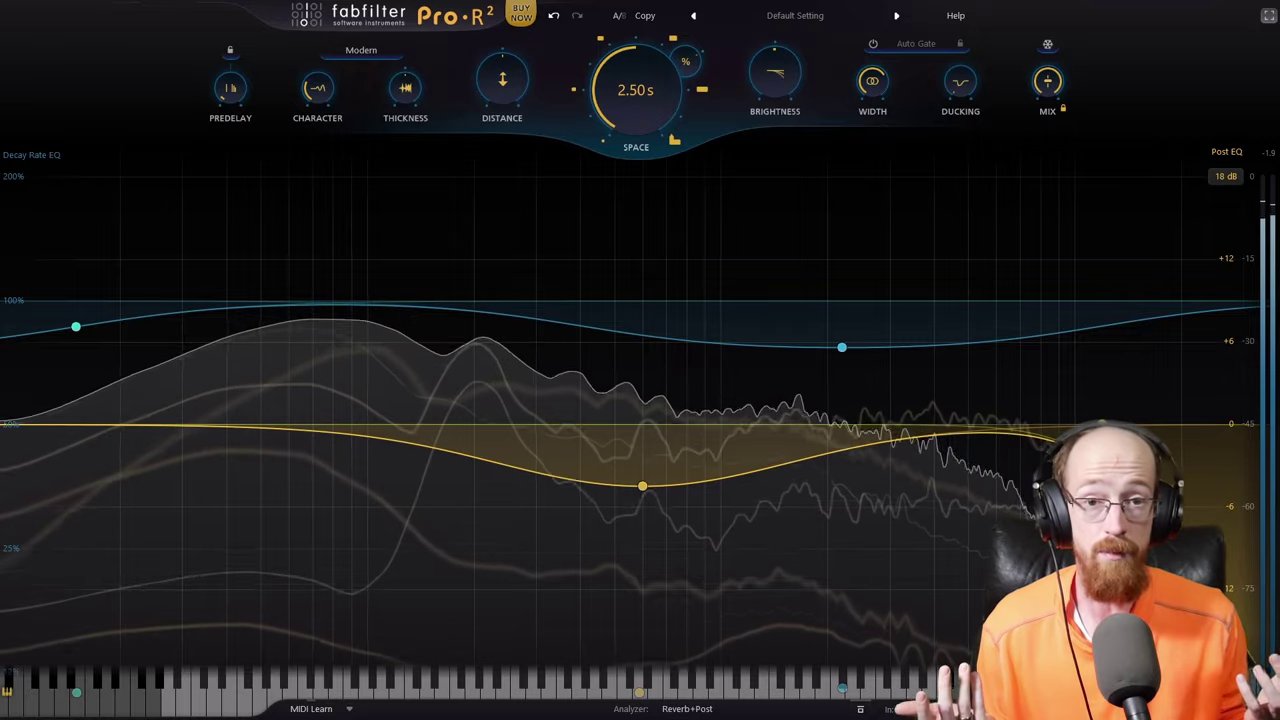
Lower Brightness to darken the reverb and enable Auto Gate at about 492.6 ms
{"action": "left_click_drag", "start_coordinate": [765, 75], "coordinate": [783, 35]}
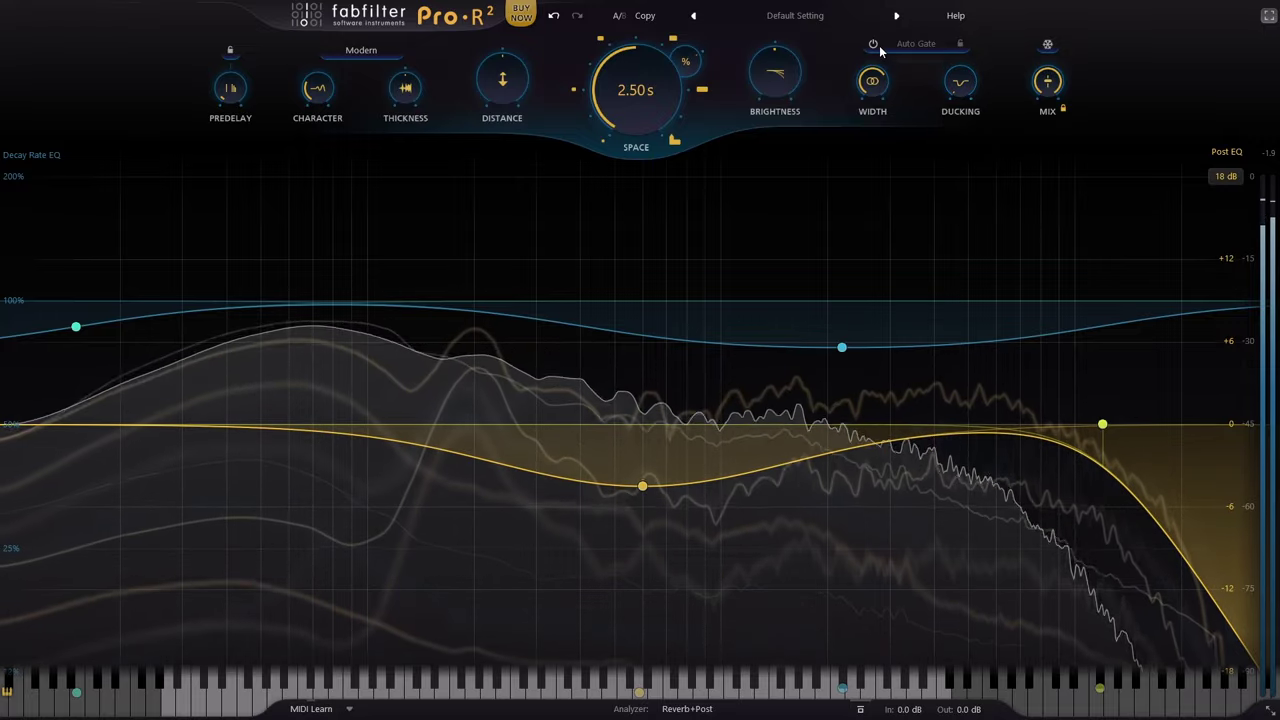
{"action": "left_click", "coordinate": [874, 44]}
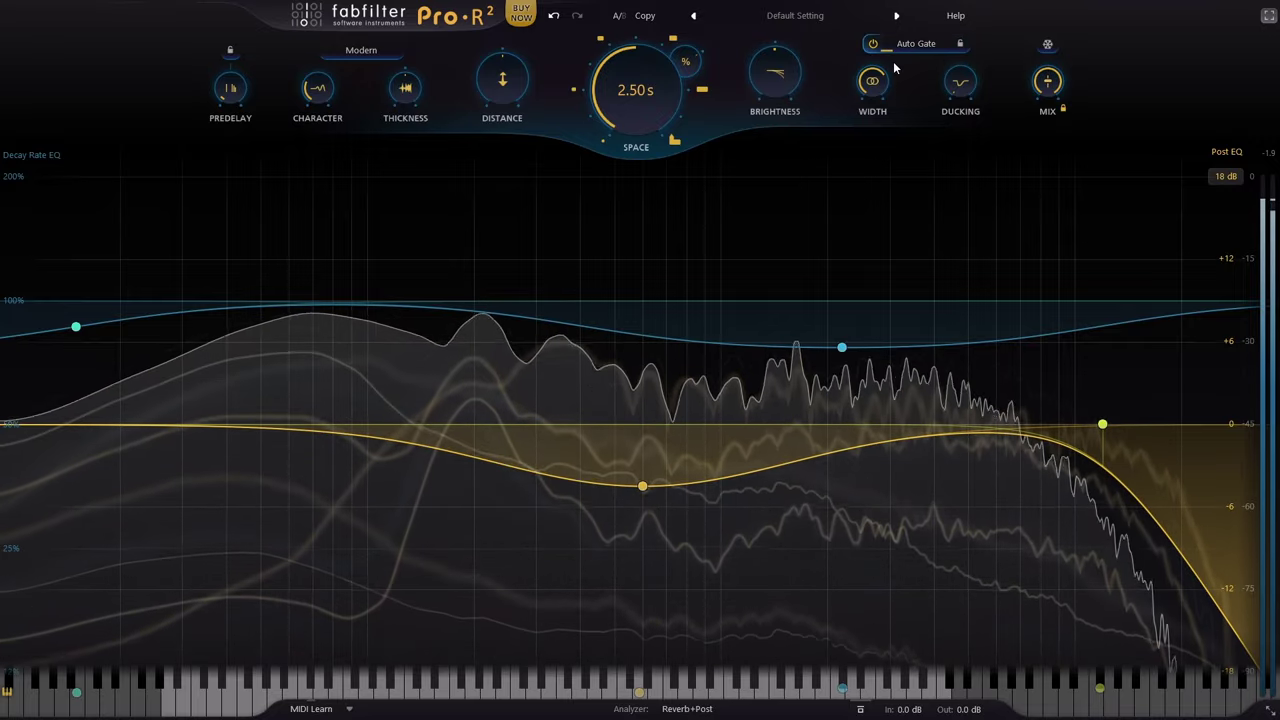
Browse the Ambience and Small preset folders, try a 'hal' search, then load Small > Rich Room (0.35 s decay)
{"action": "left_click", "coordinate": [795, 15]}
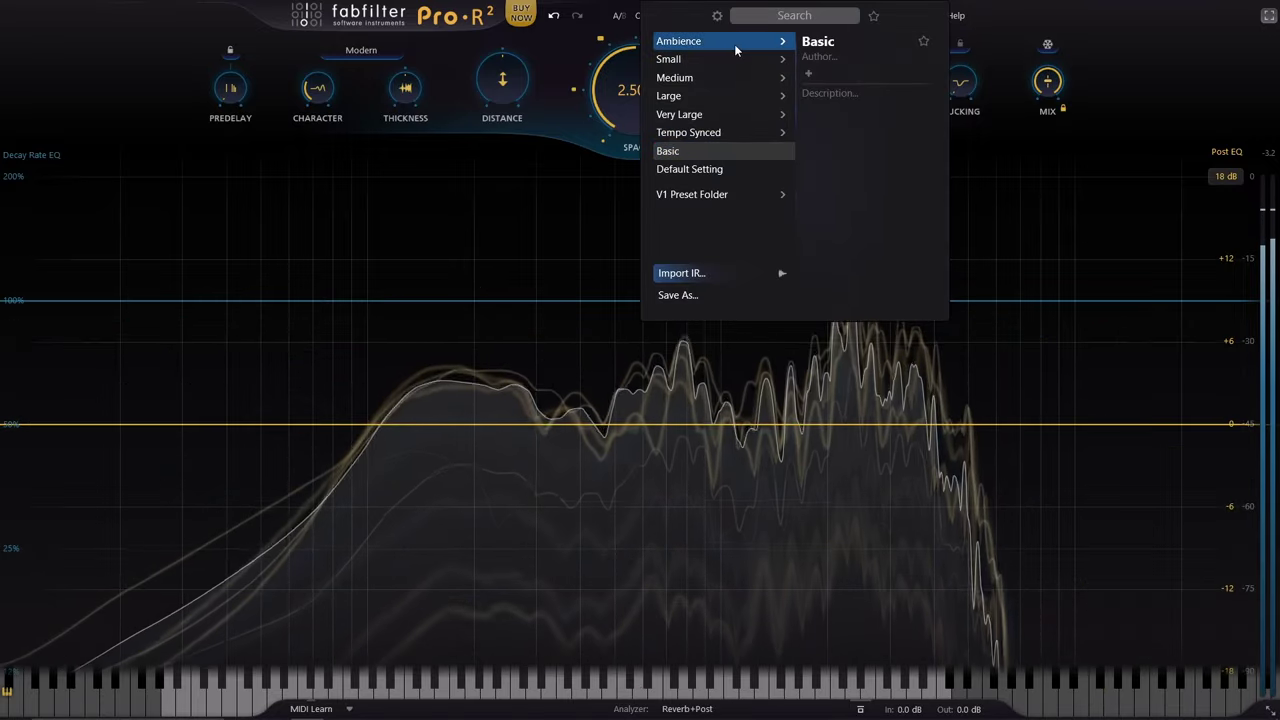
{"action": "mouse_move", "coordinate": [734, 44]}
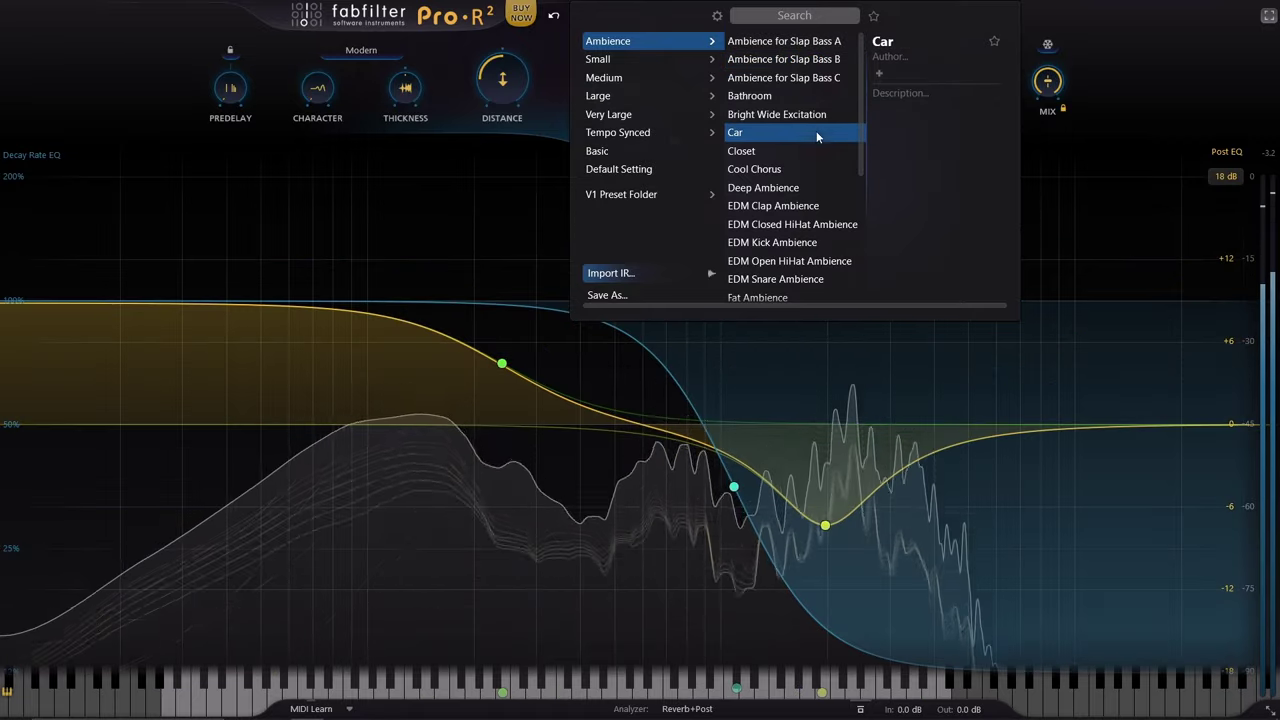
{"action": "mouse_move", "coordinate": [645, 68]}
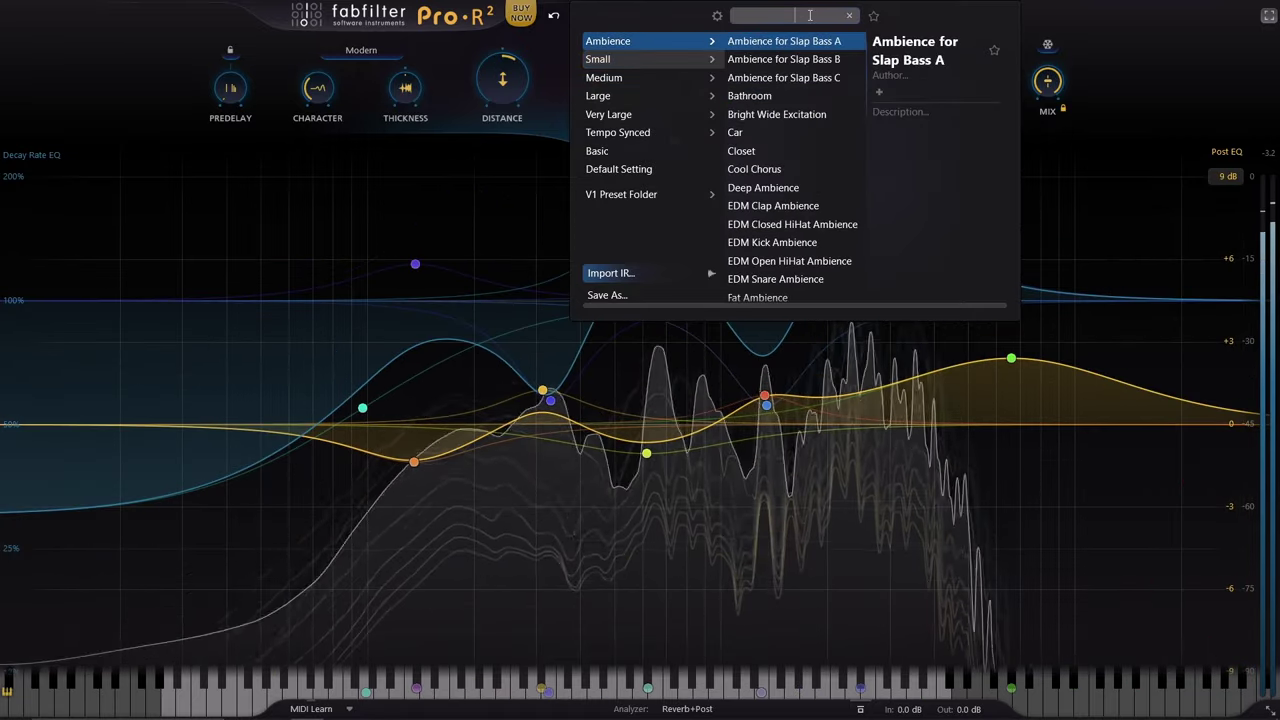
{"action": "left_click", "coordinate": [810, 15]}
{"action": "type", "text": "hall"}
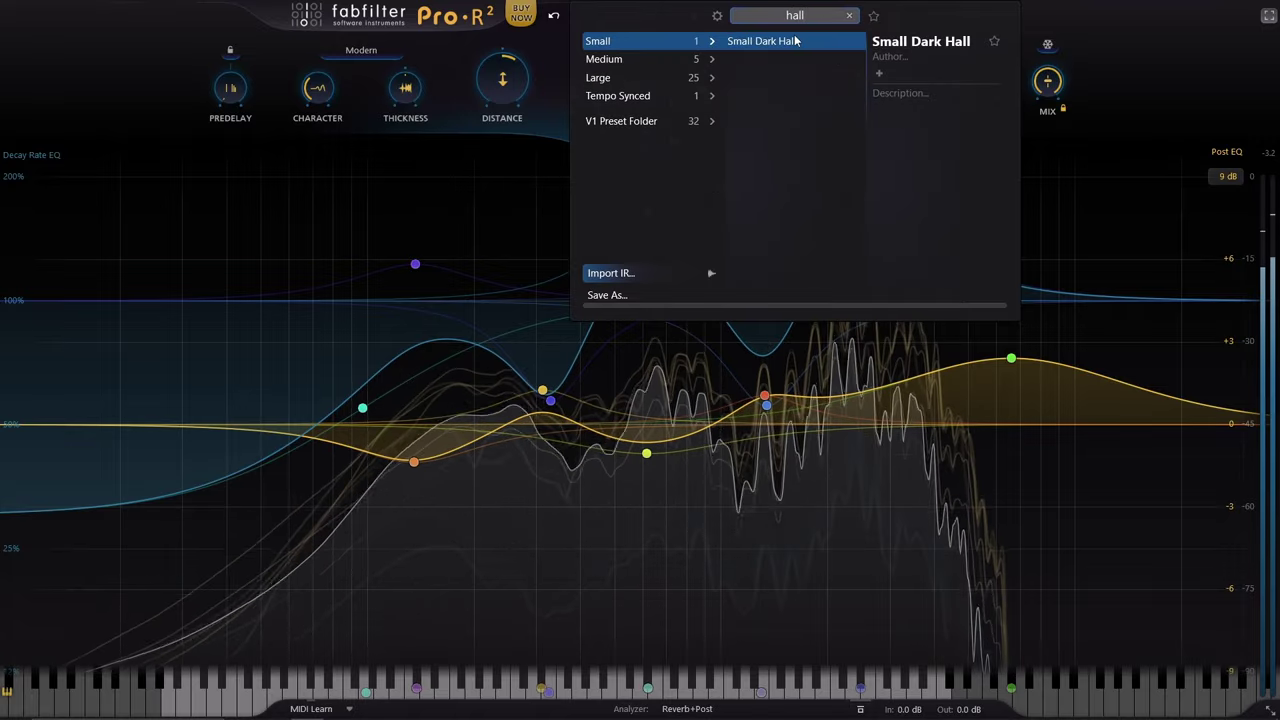
{"action": "left_click", "coordinate": [850, 18]}
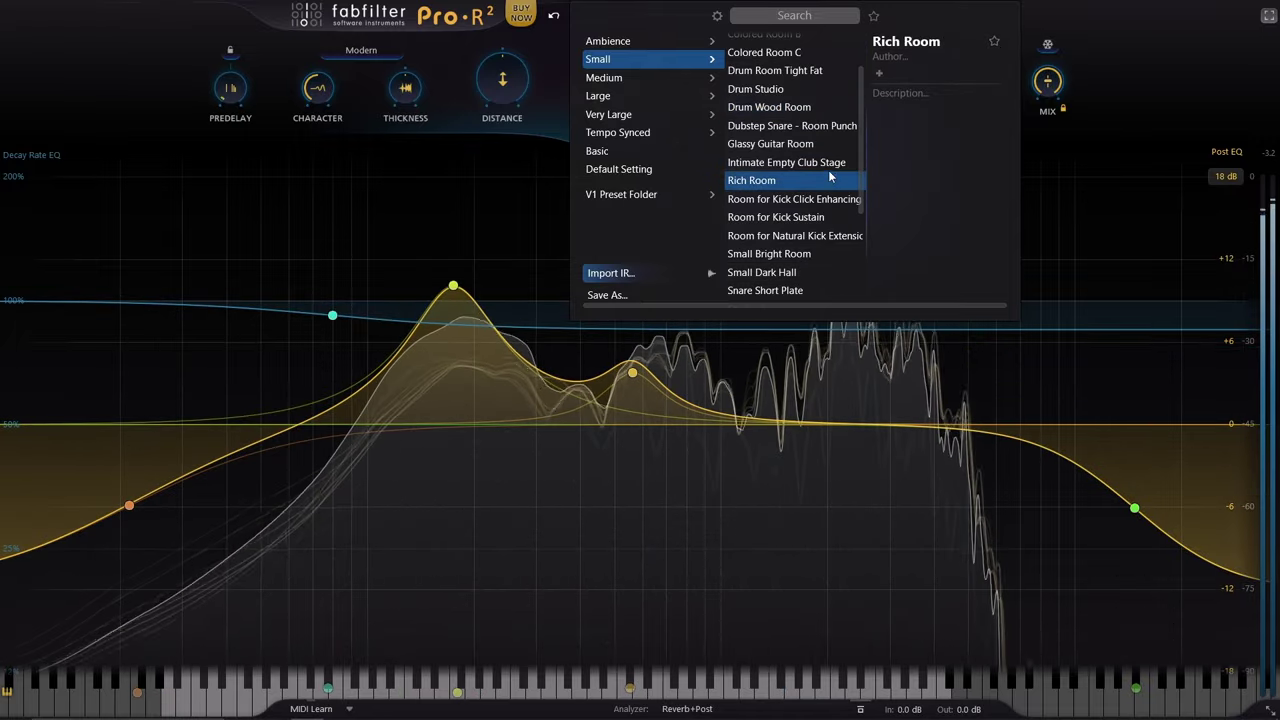
{"action": "left_click", "coordinate": [993, 44]}
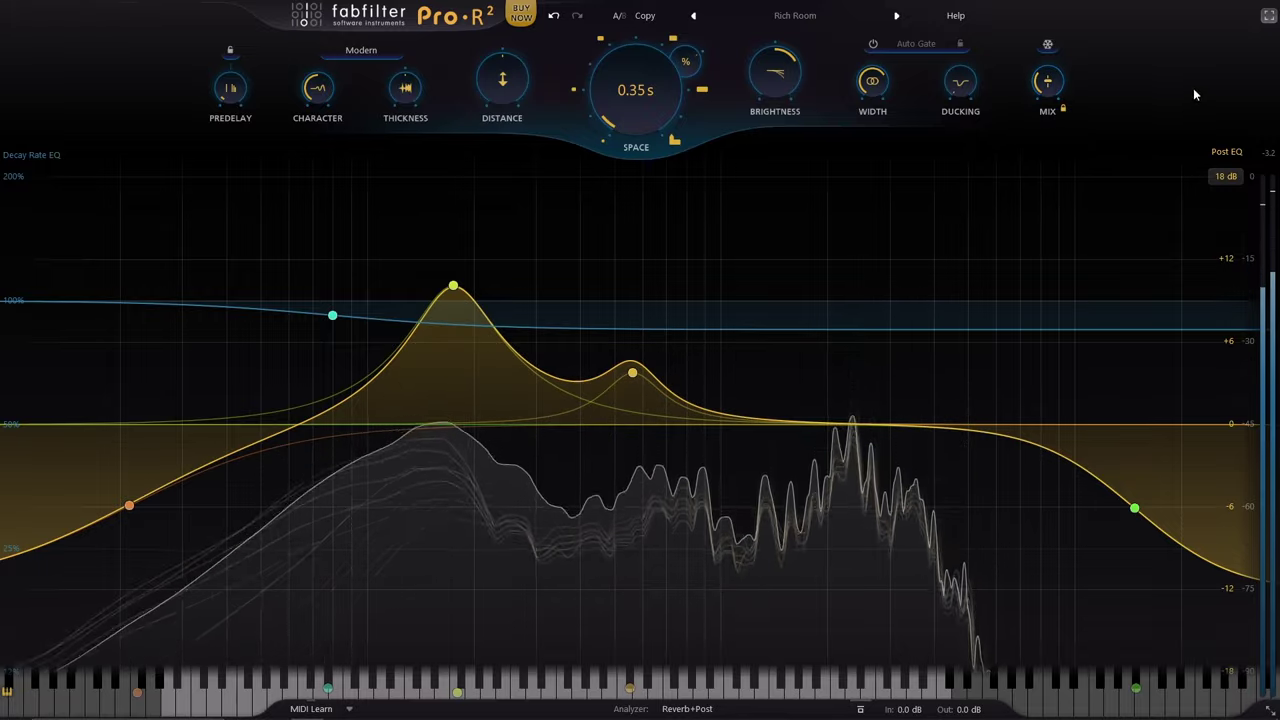
{"action": "left_click", "coordinate": [1226, 177]}
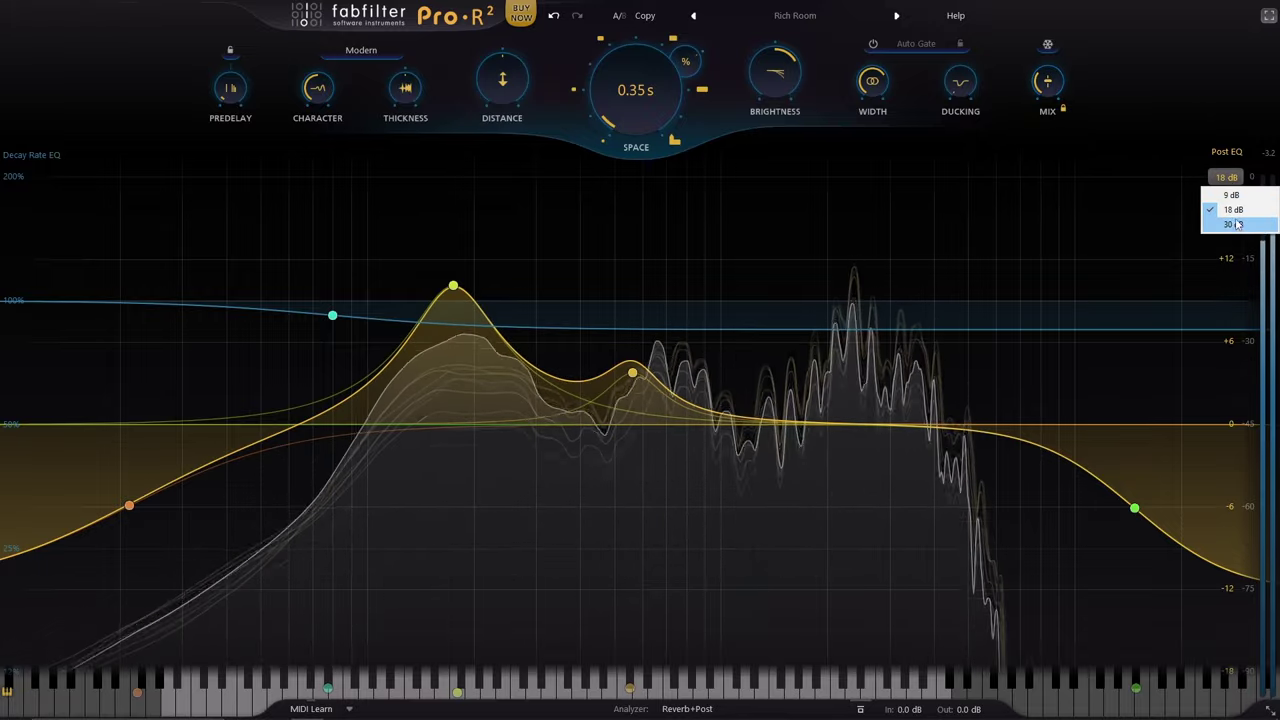
{"action": "left_click", "coordinate": [1233, 224]}
{"action": "left_click", "coordinate": [1227, 177]}
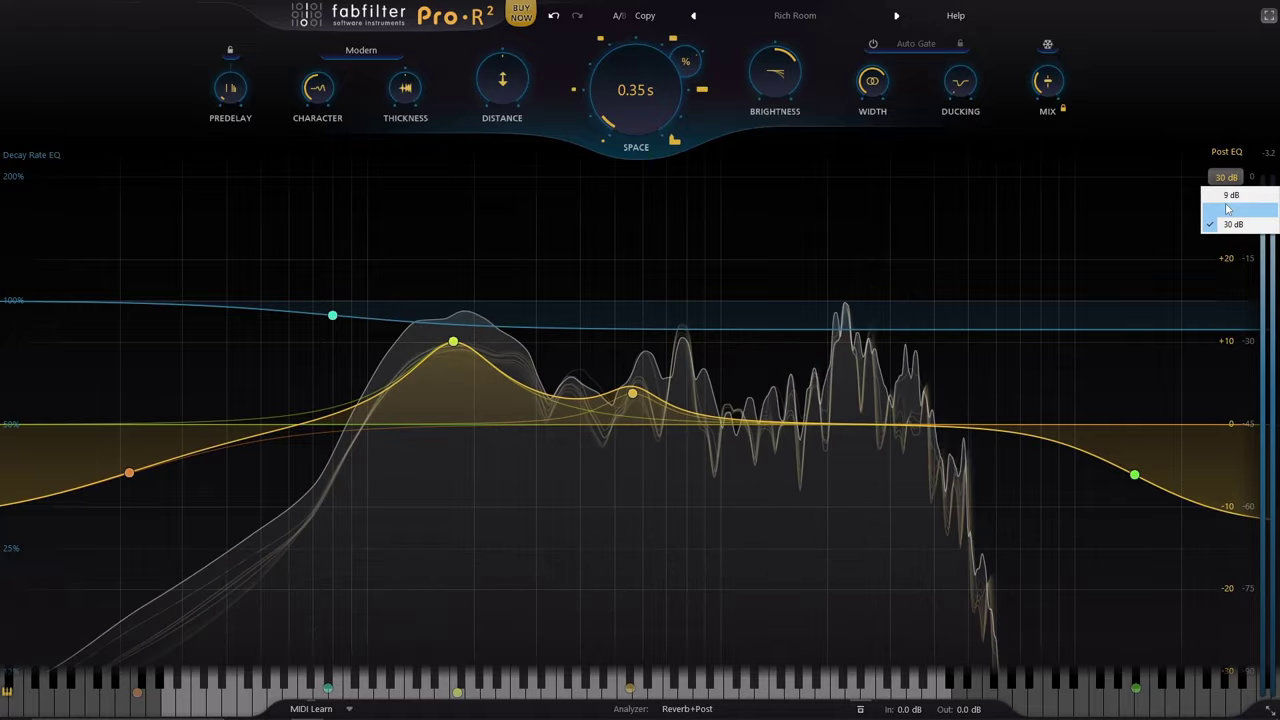
{"action": "left_click", "coordinate": [1233, 209]}
{"action": "left_click", "coordinate": [1227, 177]}
{"action": "left_click", "coordinate": [1230, 195]}
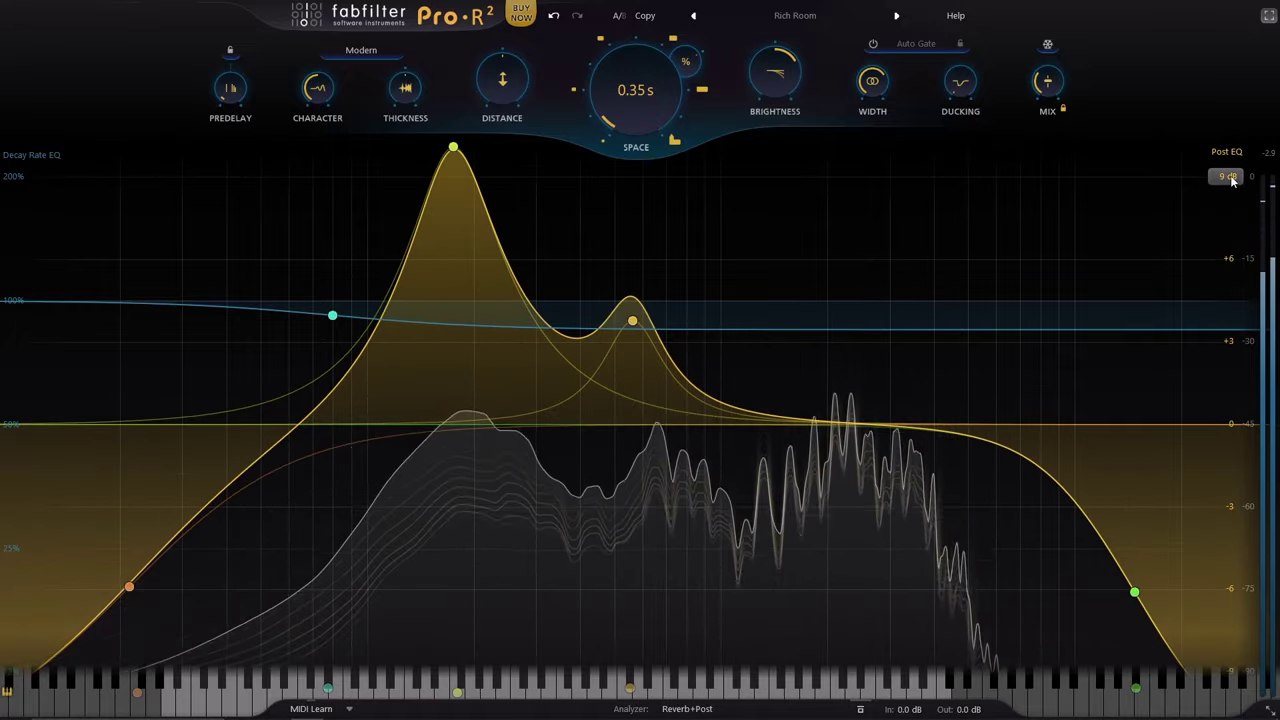
{"action": "left_click", "coordinate": [1227, 177]}
{"action": "left_click", "coordinate": [1233, 209]}
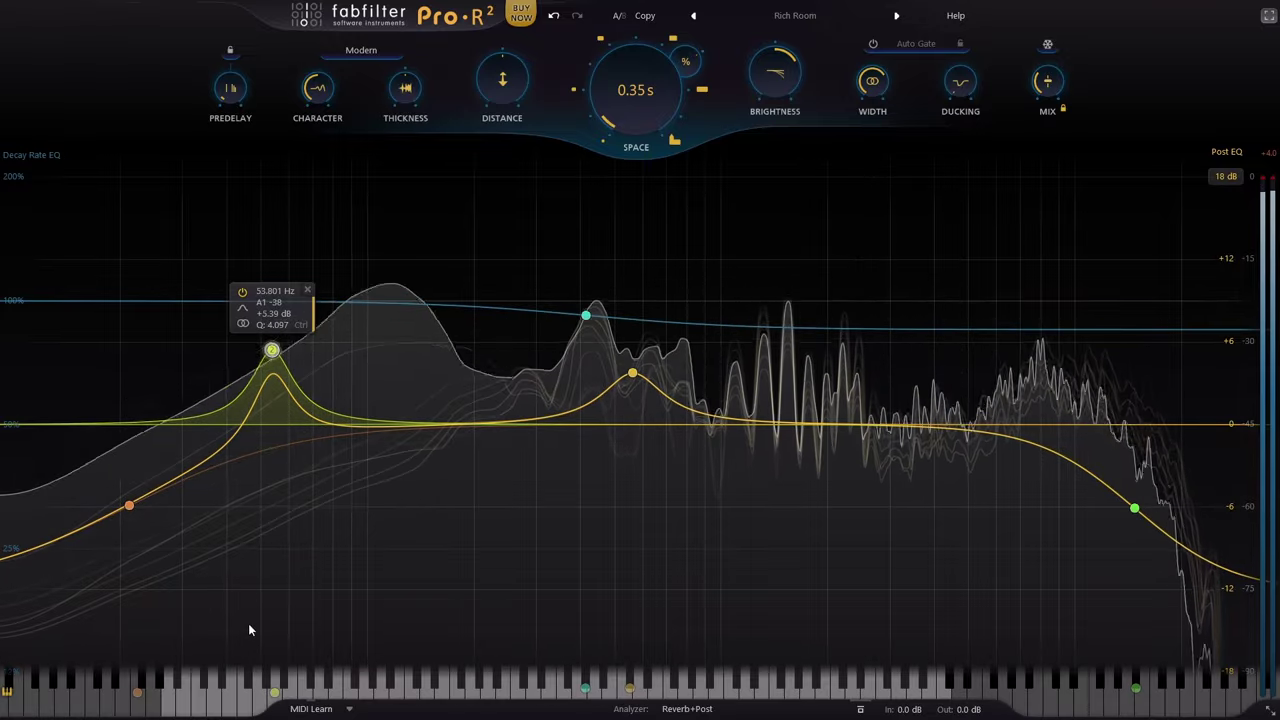
Make post-EQ band 2 a deep cut at 587 Hz limited to the Mid channel
{"action": "mouse_move", "coordinate": [273, 690]}
{"action": "left_mouse_down"}
{"action": "mouse_move", "coordinate": [530, 697]}
{"action": "mouse_move", "coordinate": [457, 697]}
{"action": "left_mouse_up"}
{"action": "left_click_drag", "start_coordinate": [462, 355], "coordinate": [453, 583]}
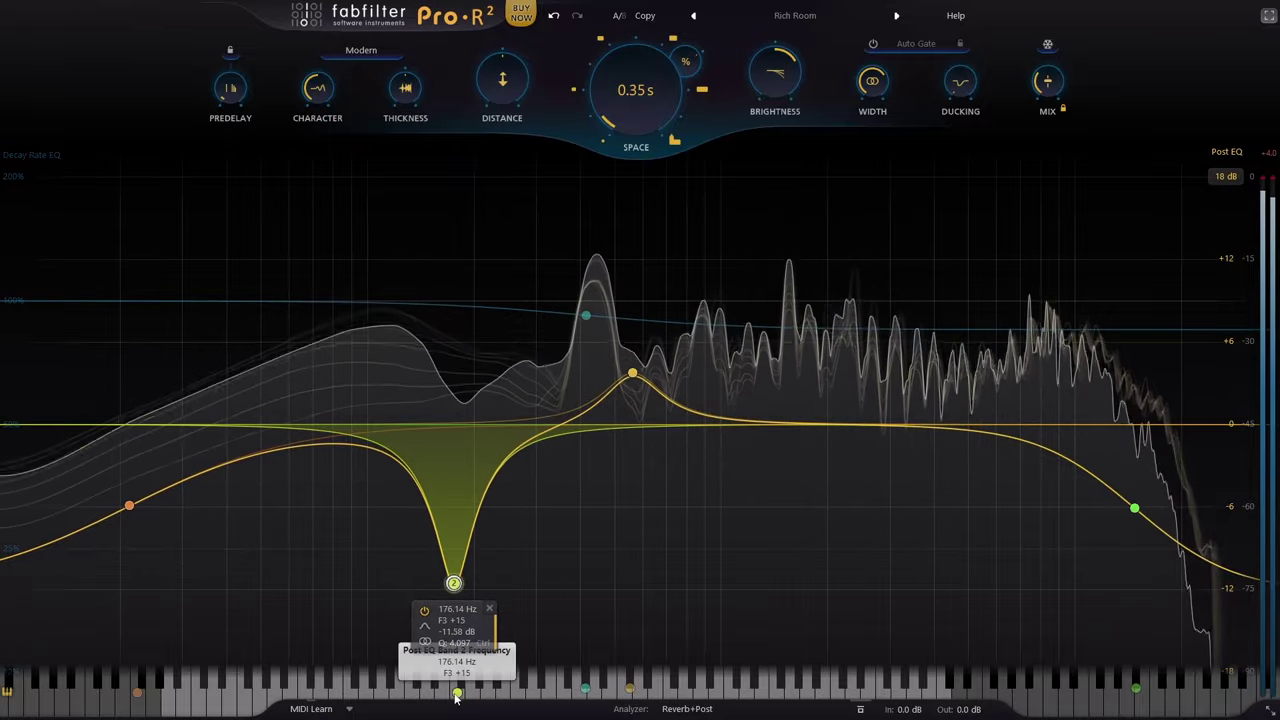
{"action": "mouse_move", "coordinate": [457, 692]}
{"action": "left_mouse_down"}
{"action": "mouse_move", "coordinate": [656, 706]}
{"action": "mouse_move", "coordinate": [640, 704]}
{"action": "left_mouse_up"}
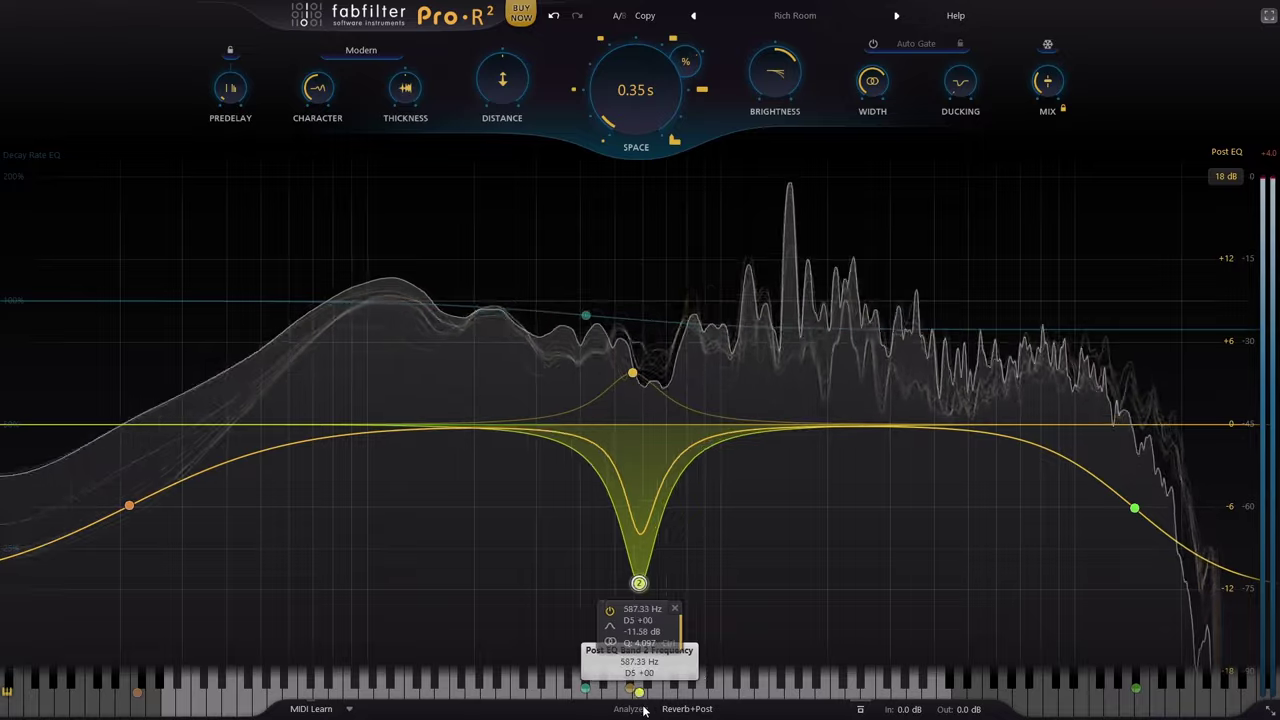
{"action": "left_click", "coordinate": [610, 642]}
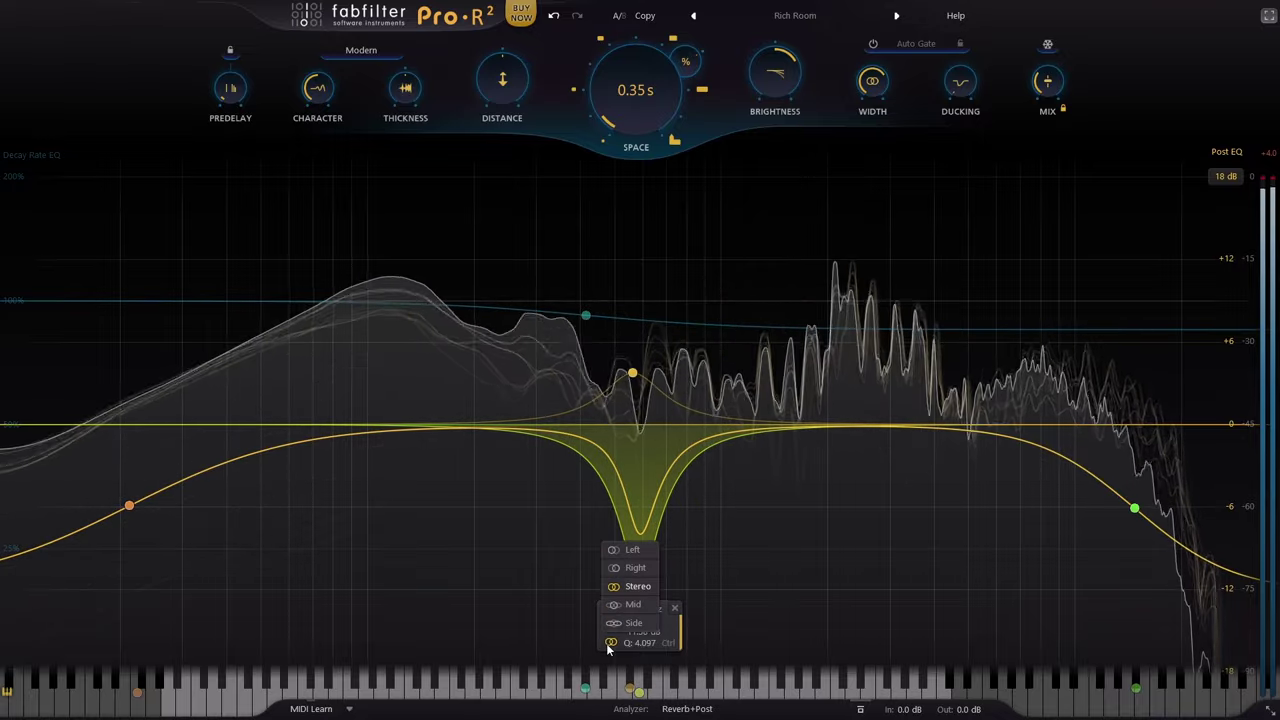
{"action": "left_click", "coordinate": [620, 604]}
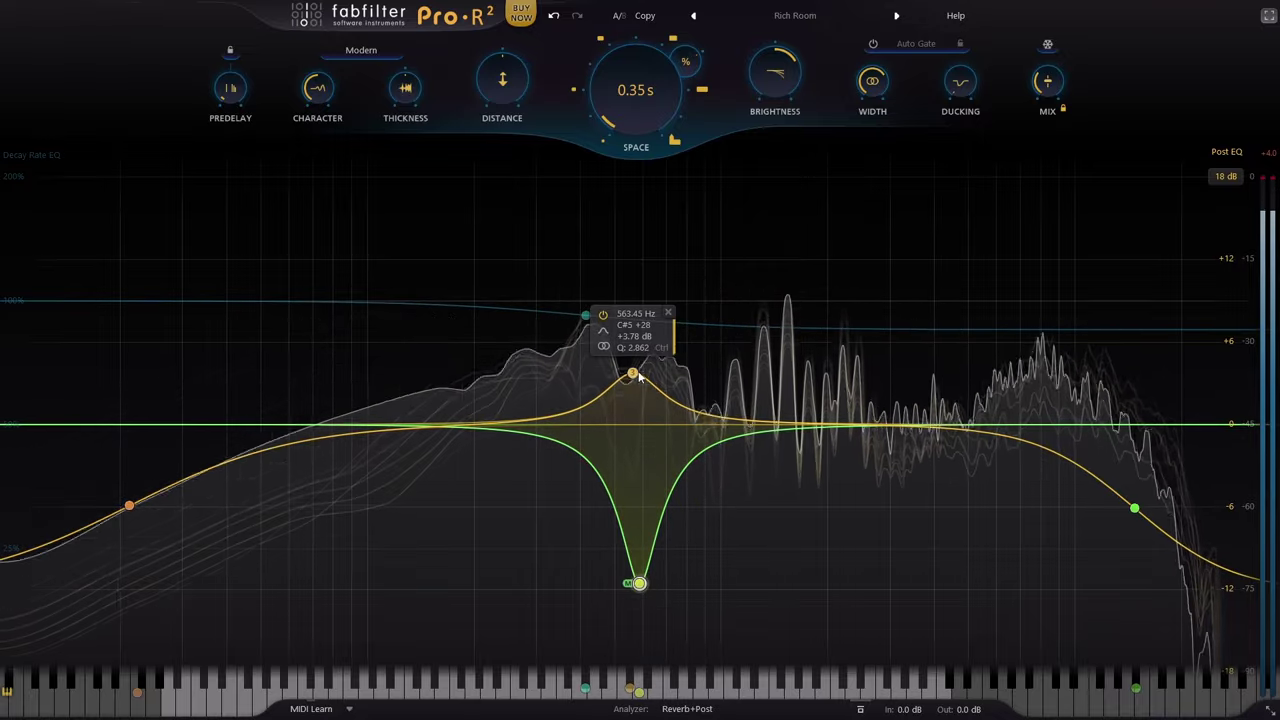
Move band 3's boost to about 2.5 kHz and decay EQ band 1 to 146.83 Hz
{"action": "left_click_drag", "start_coordinate": [631, 692], "coordinate": [860, 688]}
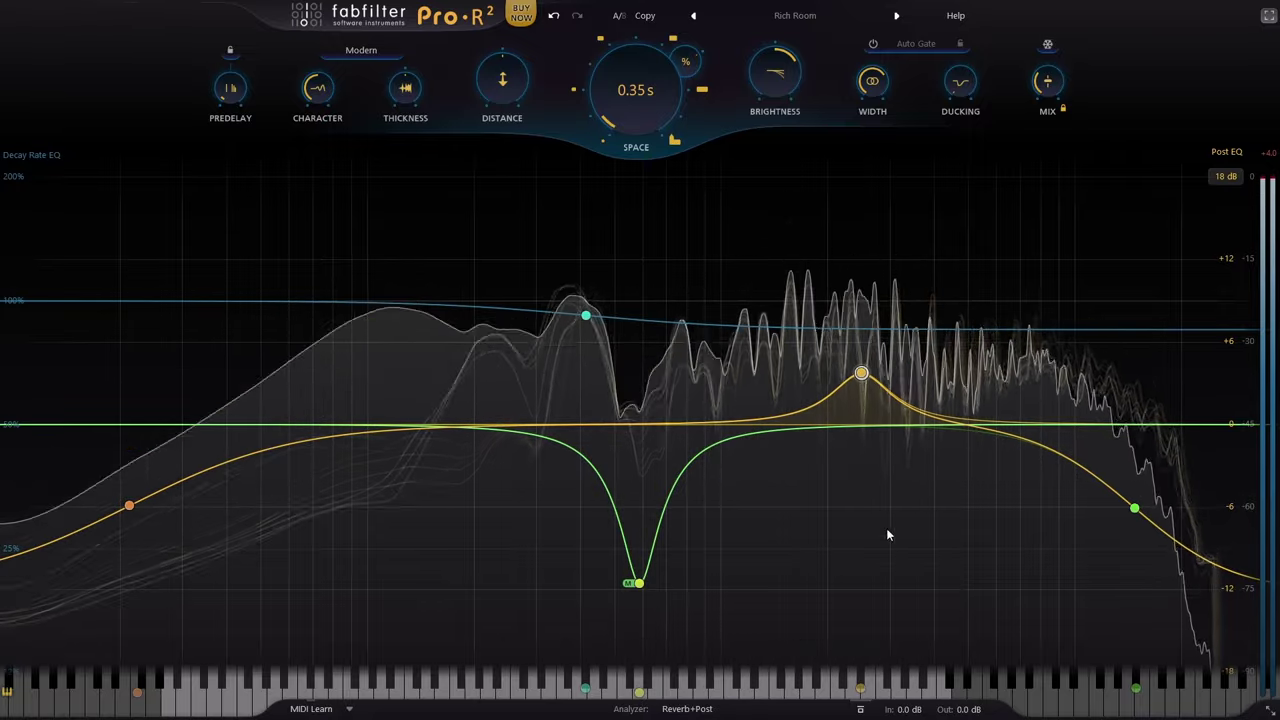
{"action": "left_click", "coordinate": [585, 316]}
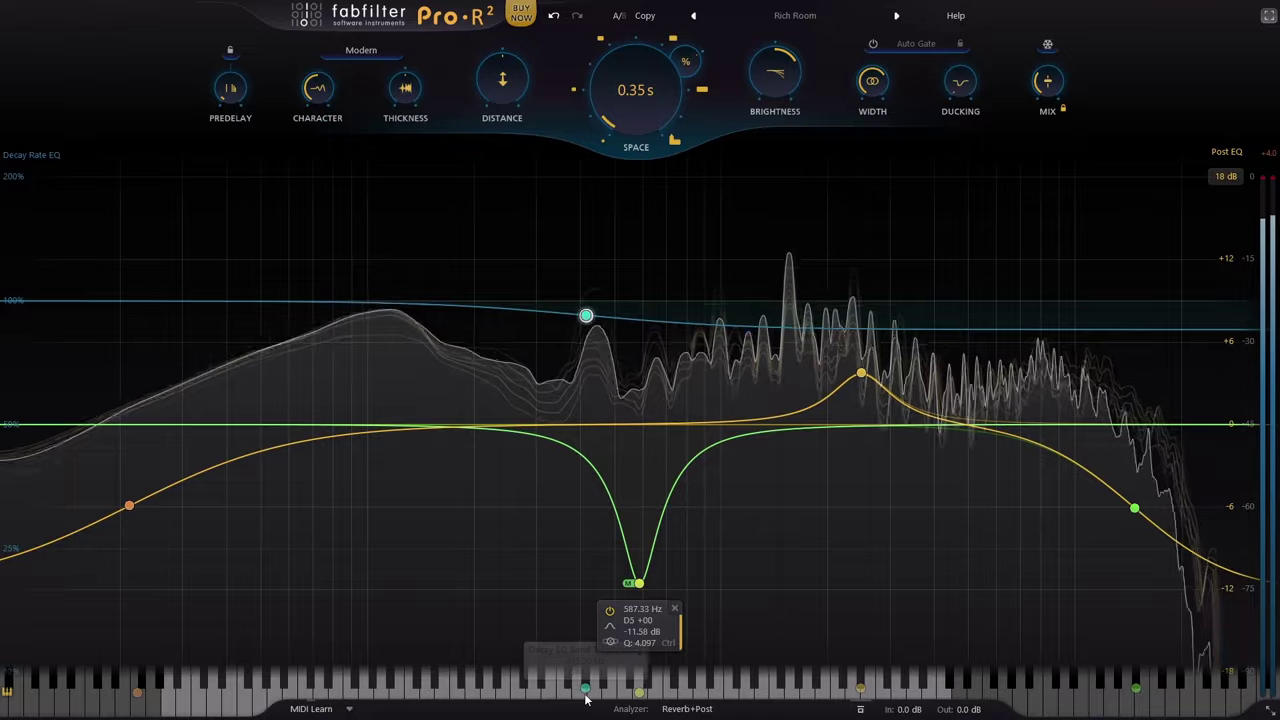
{"action": "left_click_drag", "start_coordinate": [585, 691], "coordinate": [907, 699]}
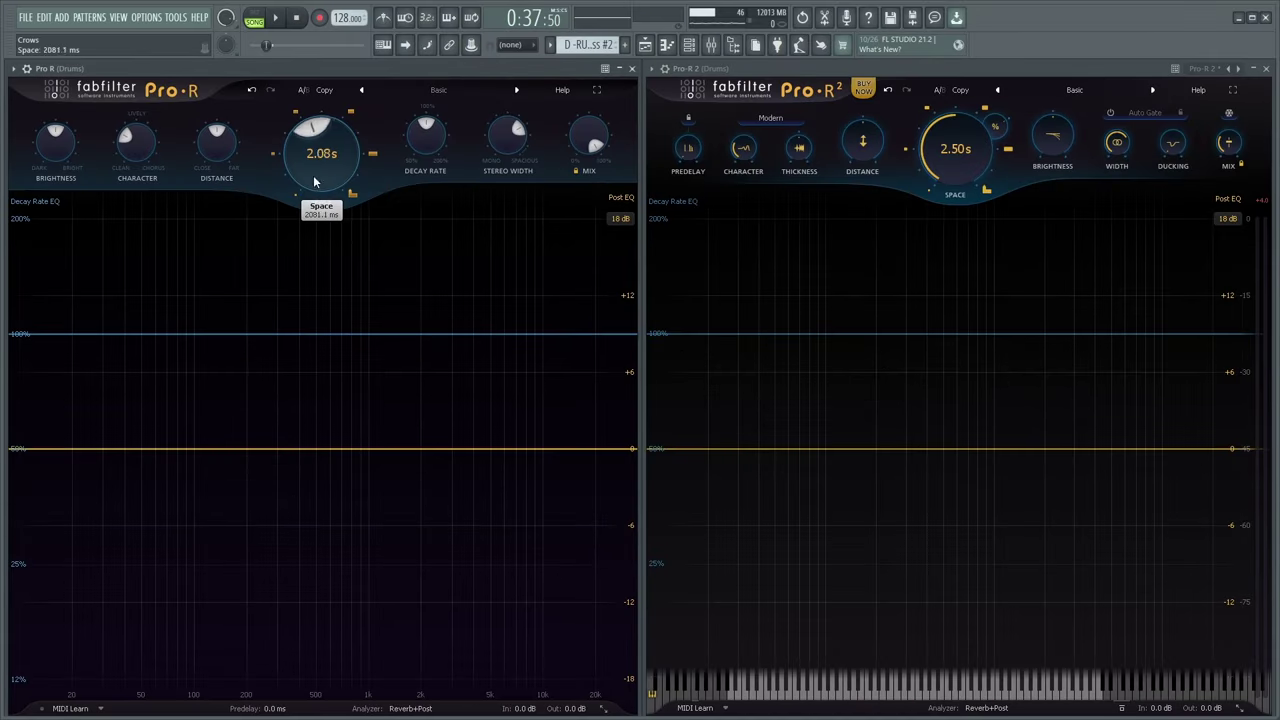
Nudge Pro-R 2's Space knob shorter, then return it to 2.50 s beside the original Pro-R
{"action": "left_click_drag", "start_coordinate": [950, 150], "coordinate": [940, 168]}
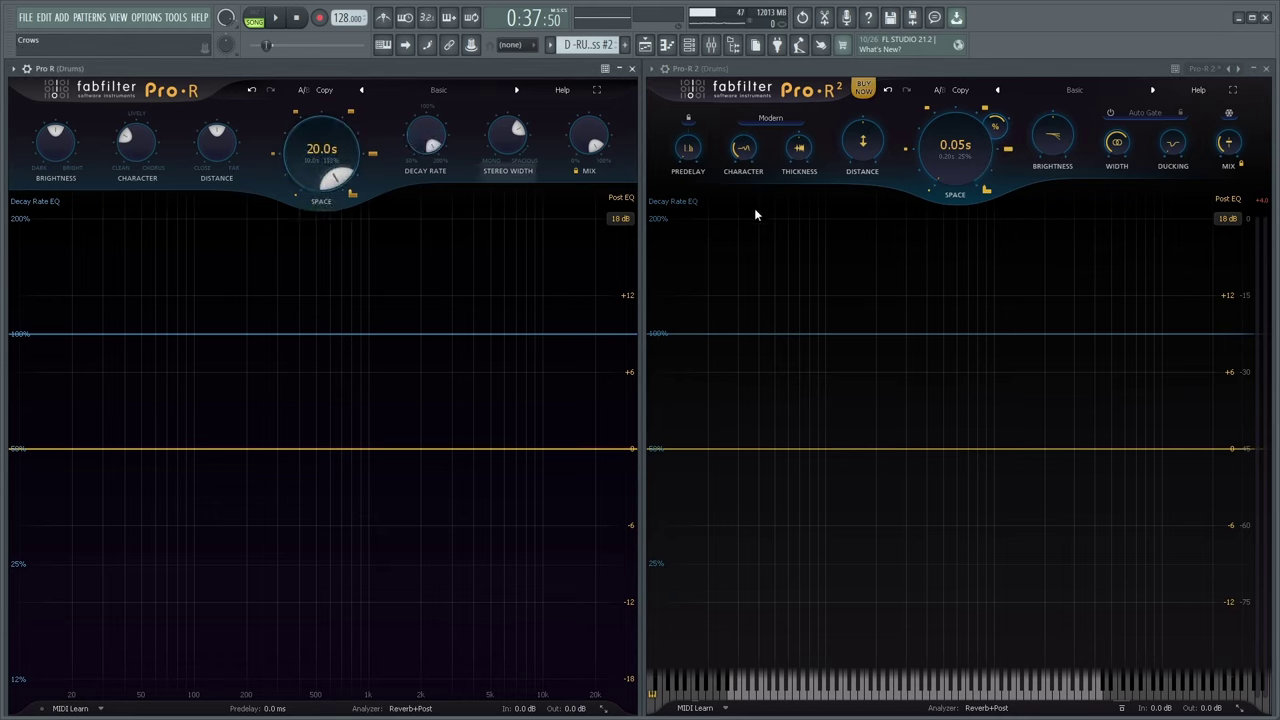
{"action": "left_click_drag", "start_coordinate": [951, 78], "coordinate": [991, 140]}
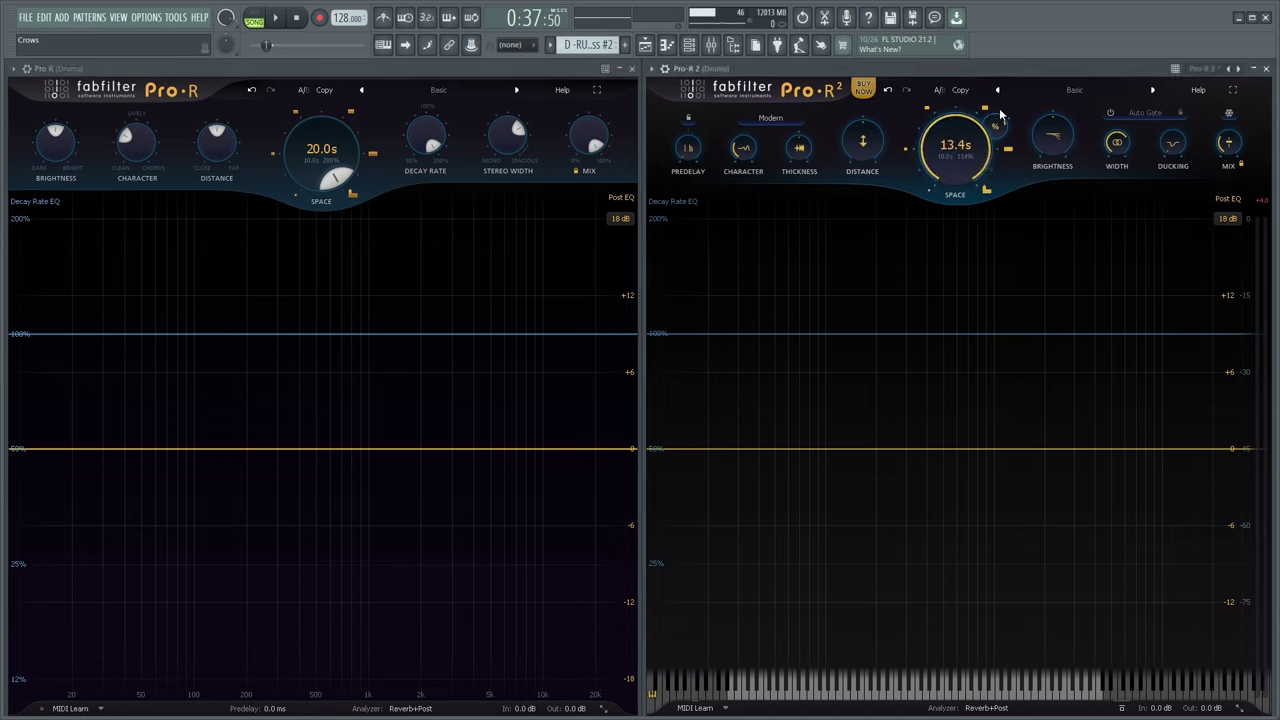